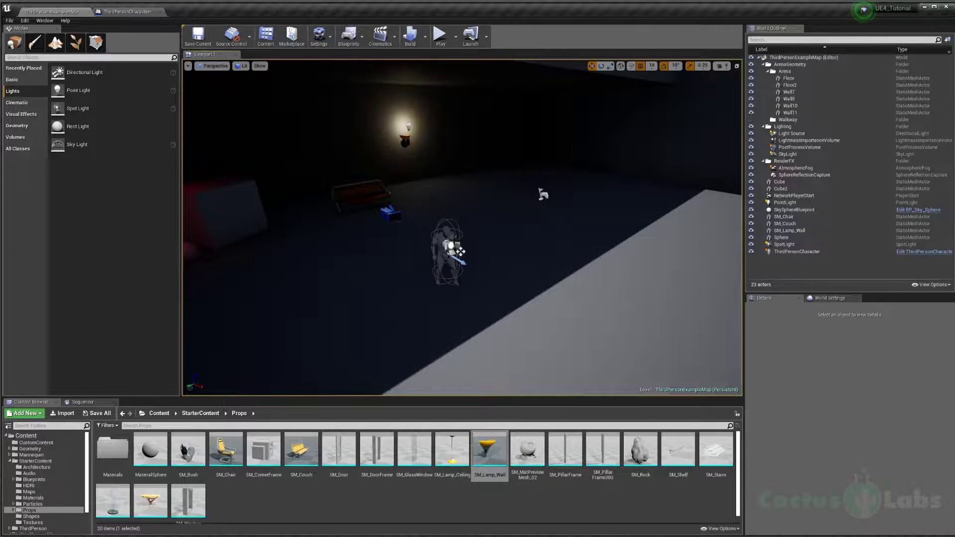
Place the SM_CornerFrame mesh from the StarterContent props on the lit floor of the level, in front of the third-person character
{"action": "right_click_drag", "start_coordinate": [454, 240], "coordinate": [480, 254]}
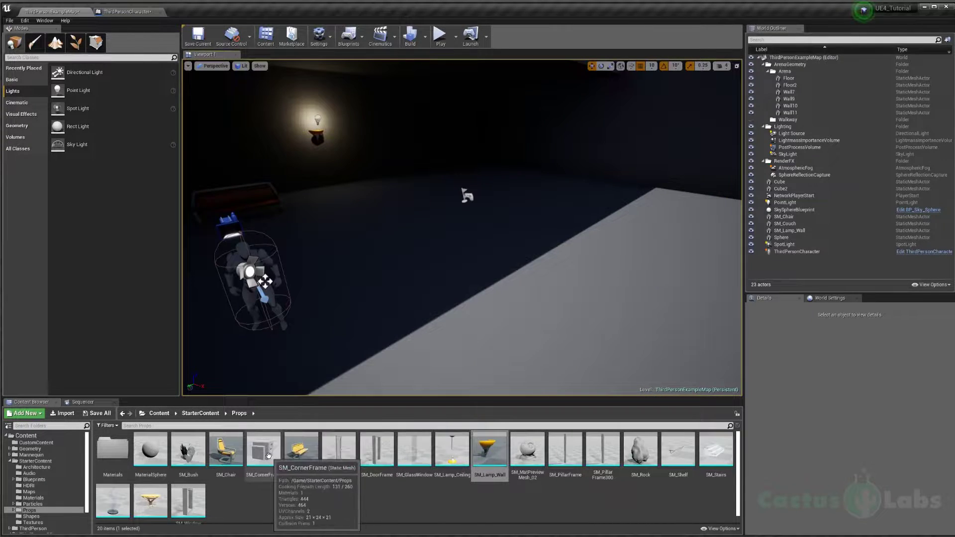
{"action": "left_click_drag", "start_coordinate": [268, 454], "coordinate": [402, 259]}
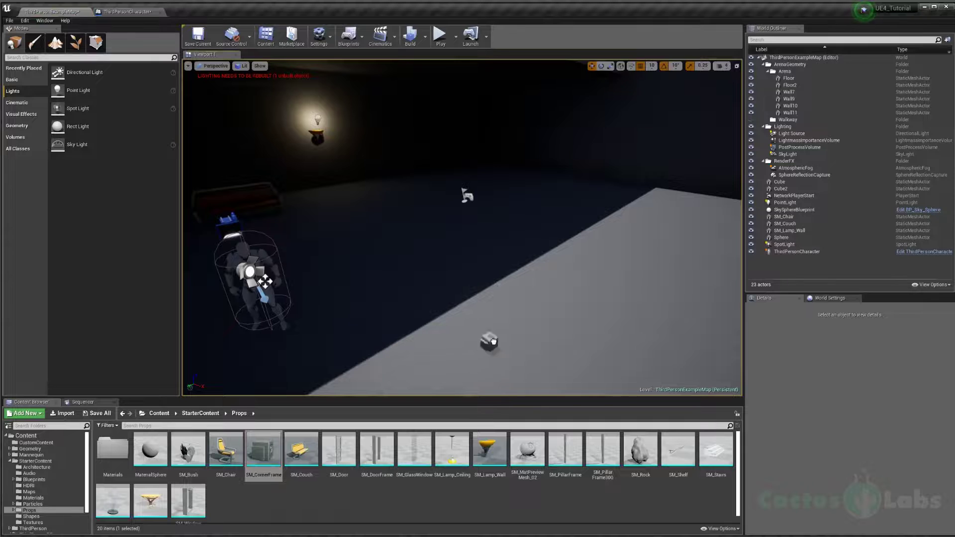
{"action": "left_click_drag", "start_coordinate": [493, 342], "coordinate": [495, 347]}
{"action": "key", "text": "w"}
{"action": "mouse_move", "coordinate": [495, 347]}
{"action": "right_mouse_down"}
{"action": "mouse_move", "coordinate": [510, 393]}
{"action": "mouse_move", "coordinate": [503, 356]}
{"action": "right_mouse_up"}
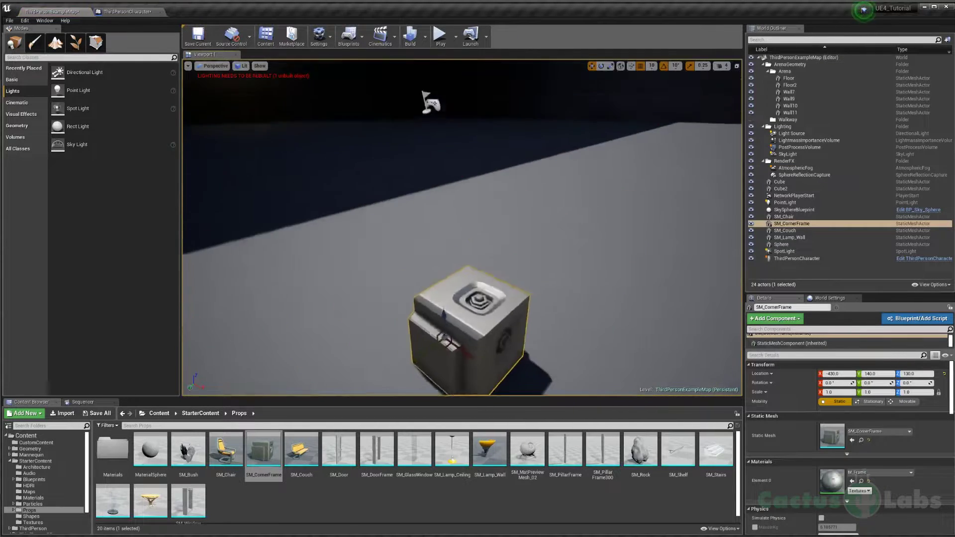
{"action": "key", "text": "s"}
{"action": "right_click_drag", "start_coordinate": [373, 214], "coordinate": [337, 211]}
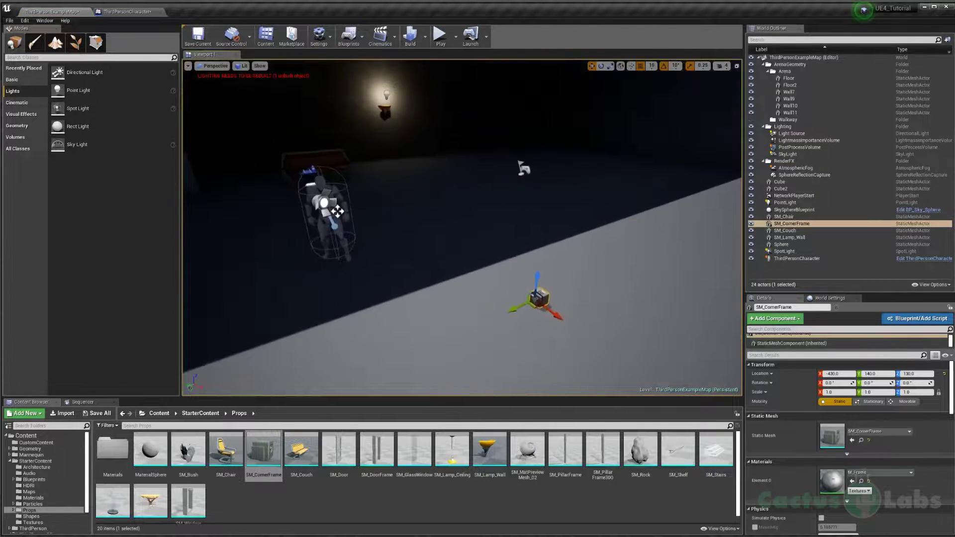
{"action": "right_click_drag", "start_coordinate": [488, 324], "coordinate": [448, 328]}
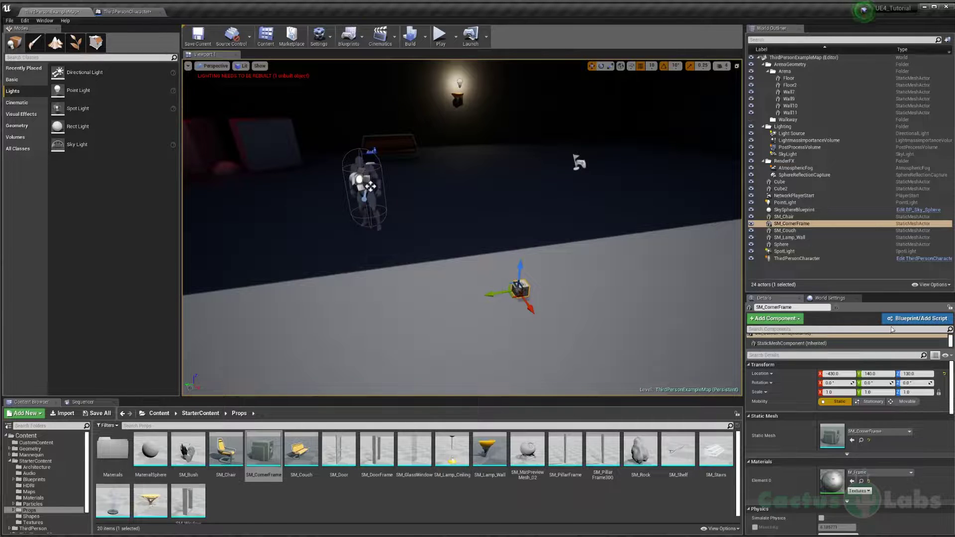
Convert the corner frame into a blueprint named Pickupable_Item, stored in the ThirdPersonBP Blueprints folder
{"action": "left_click", "coordinate": [899, 320]}
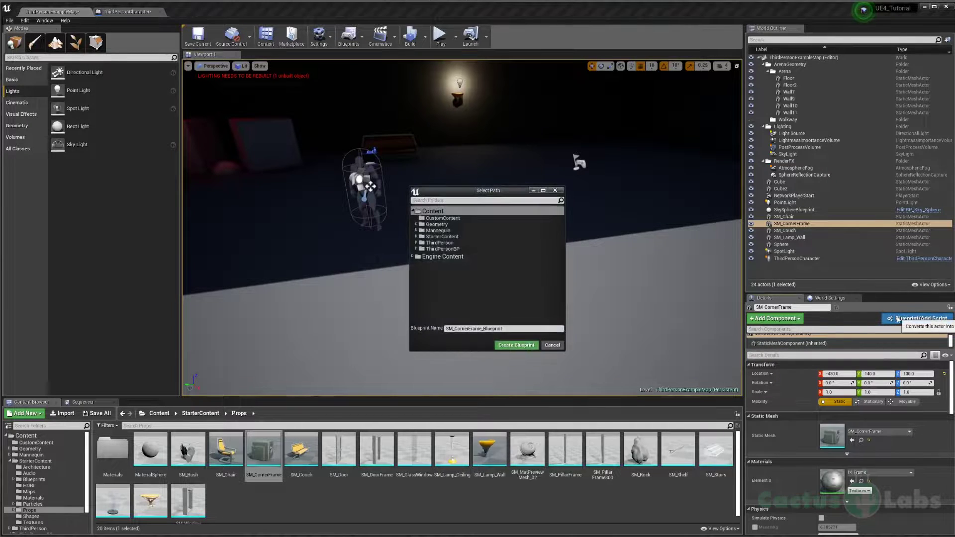
{"action": "left_click", "coordinate": [541, 329]}
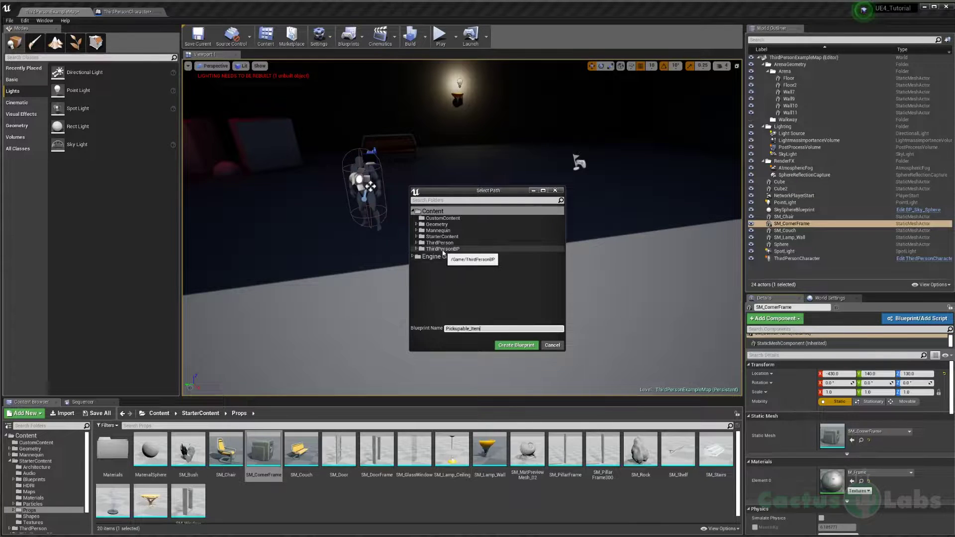
{"action": "double_click", "coordinate": [443, 249]}
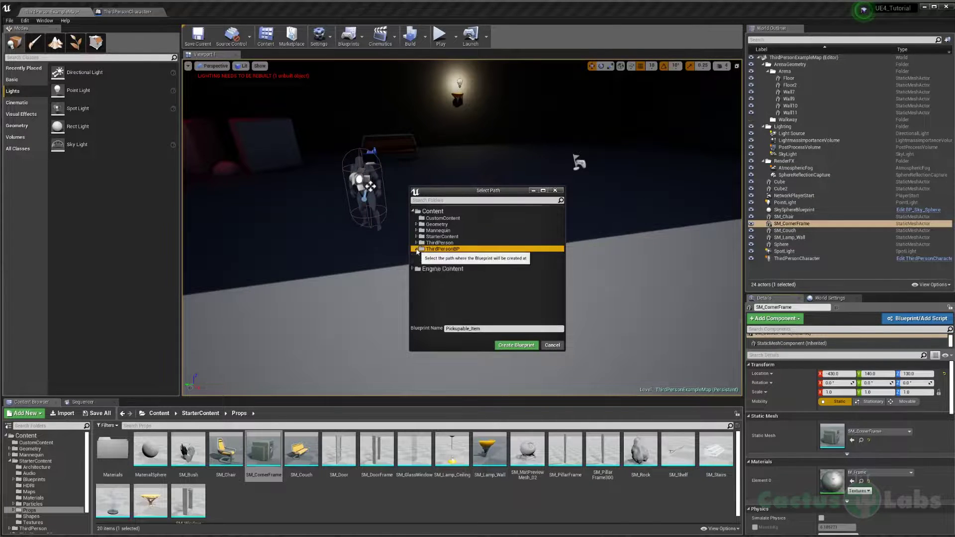
{"action": "left_click", "coordinate": [441, 255]}
{"action": "left_click", "coordinate": [517, 345]}
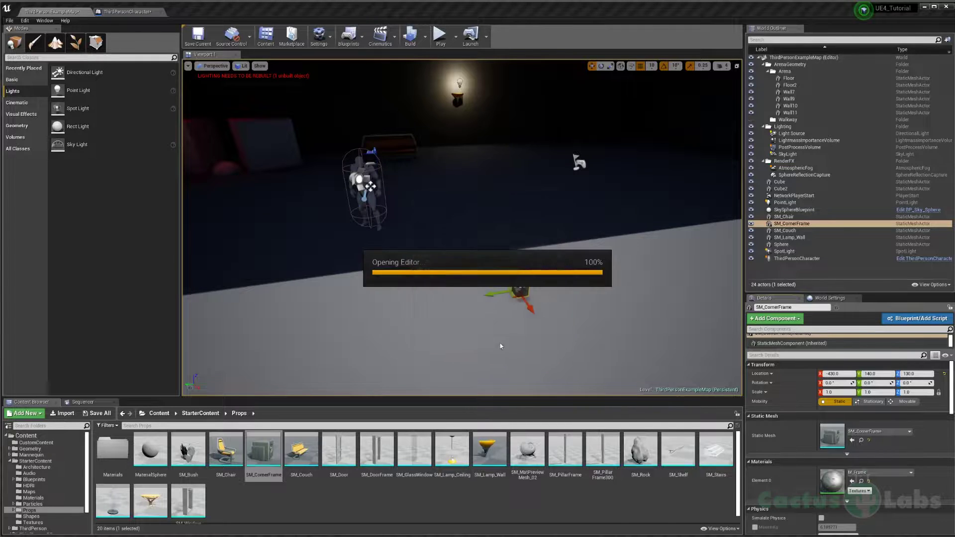
Dock the Pickupable_Item blueprint editor beside the other editor tabs and reopen the blueprint from its content folder
{"action": "left_click_drag", "start_coordinate": [571, 14], "coordinate": [251, 13]}
{"action": "left_click", "coordinate": [52, 12]}
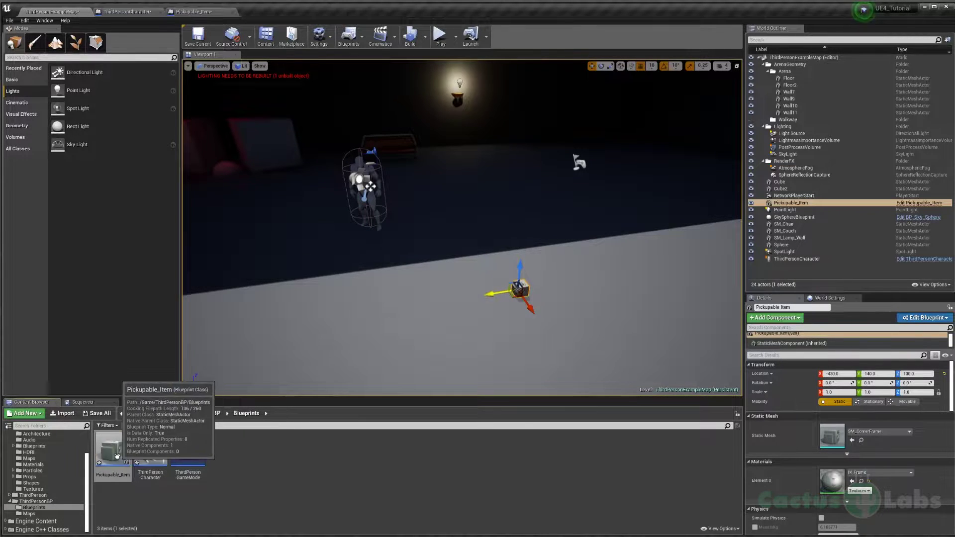
{"action": "double_click", "coordinate": [117, 449]}
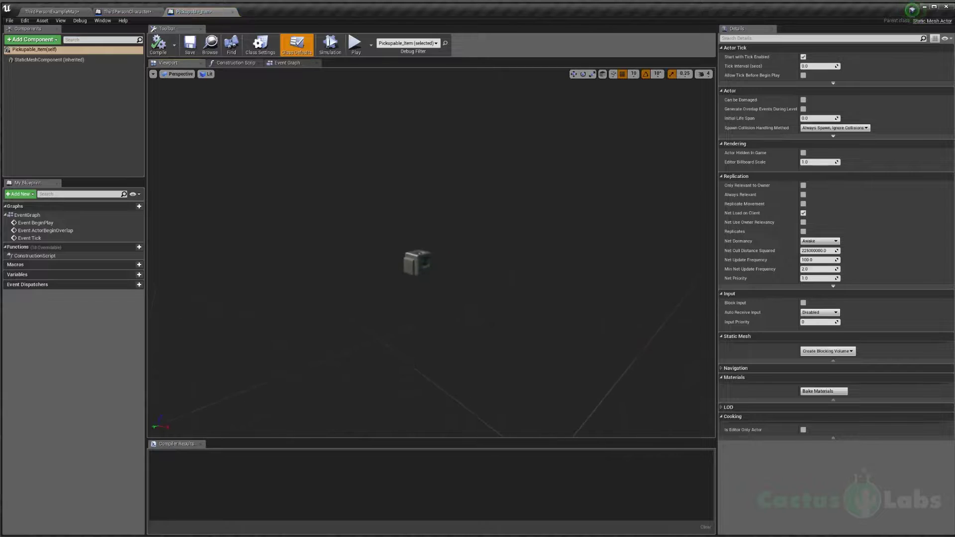
Add a Box Collision component to the Pickupable_Item blueprint and look through the other available collision shapes
{"action": "left_click", "coordinate": [37, 40]}
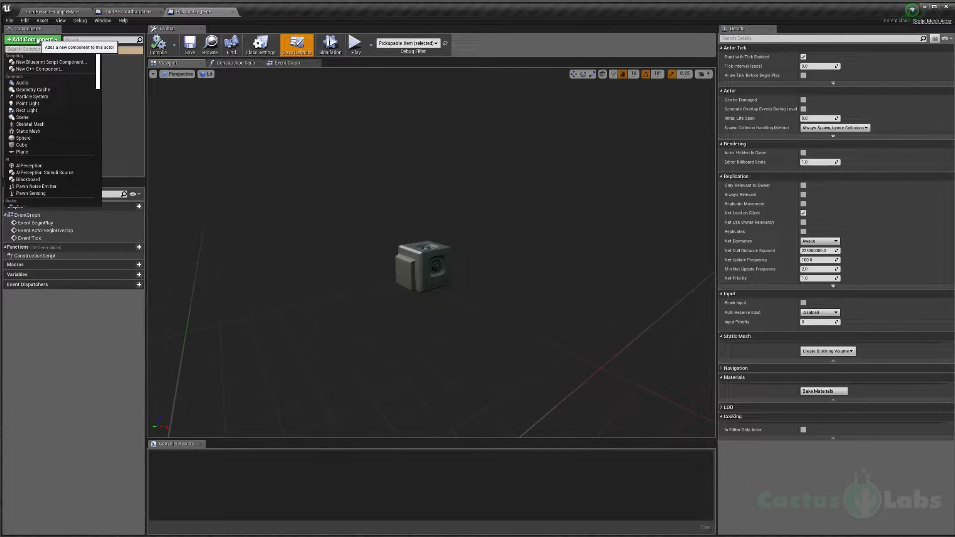
{"action": "type", "text": "box"}
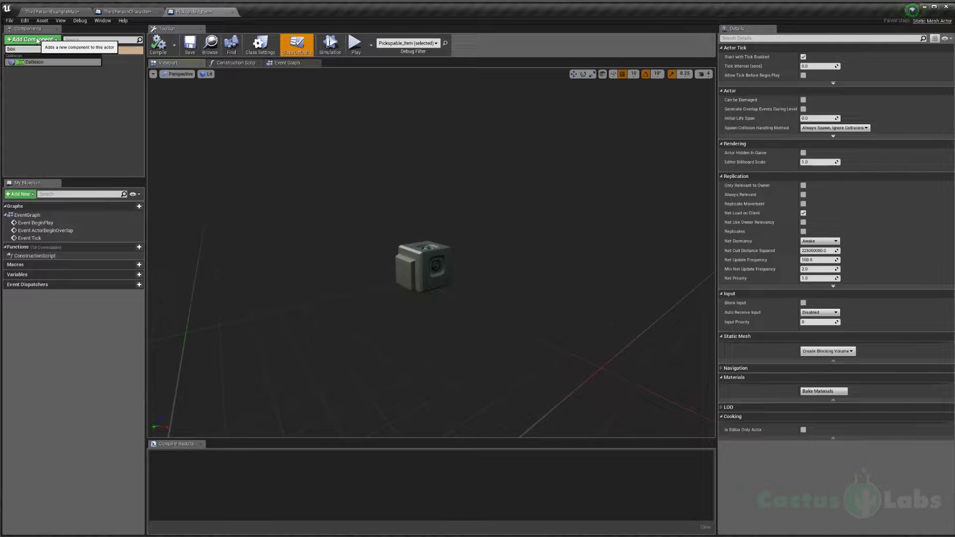
{"action": "key", "text": "Return"}
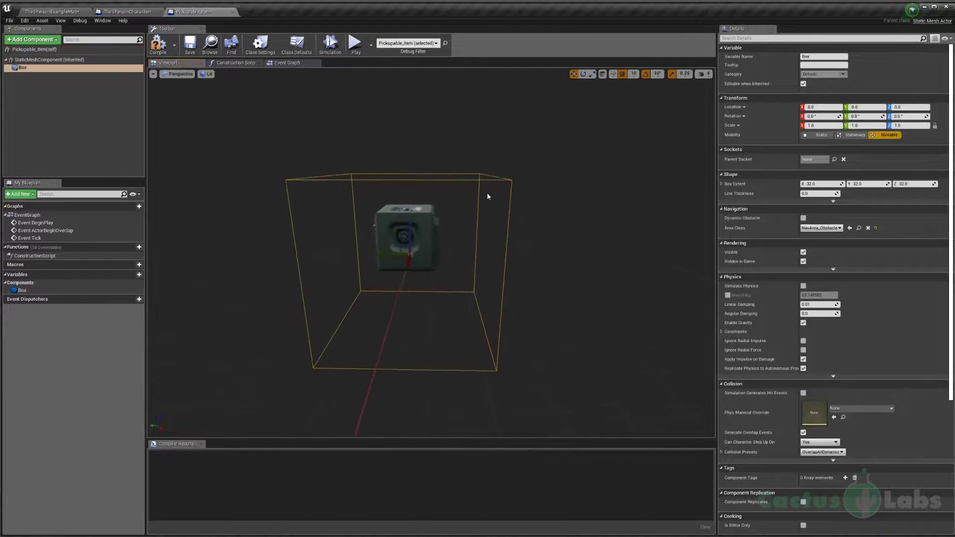
{"action": "left_click", "coordinate": [31, 39]}
{"action": "scroll", "coordinate": [57, 112], "scroll_direction": "down", "scroll_amount": 5}
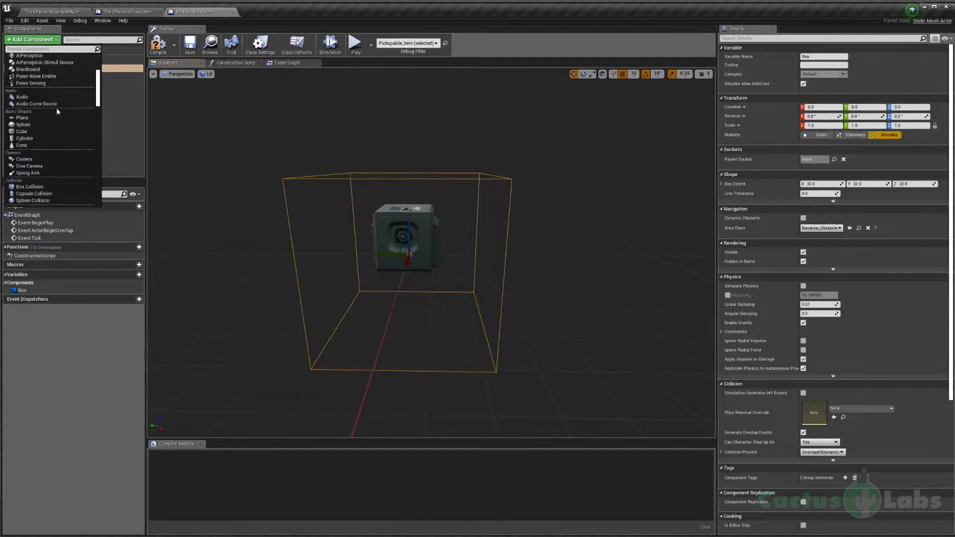
{"action": "scroll", "coordinate": [55, 124], "scroll_direction": "down", "scroll_amount": 2}
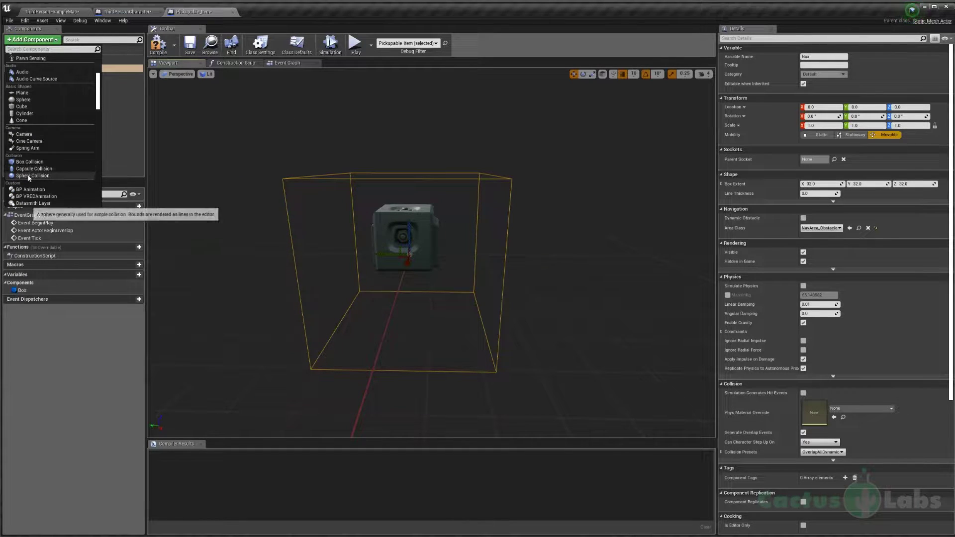
Enlarge the collision box around the mesh to a scale of about 1.75, 2.0, 1.5 and move it to X 10, Z 10
{"action": "right_click_drag", "start_coordinate": [487, 220], "coordinate": [447, 243]}
{"action": "key", "text": "r"}
{"action": "left_click_drag", "start_coordinate": [456, 247], "coordinate": [477, 259]}
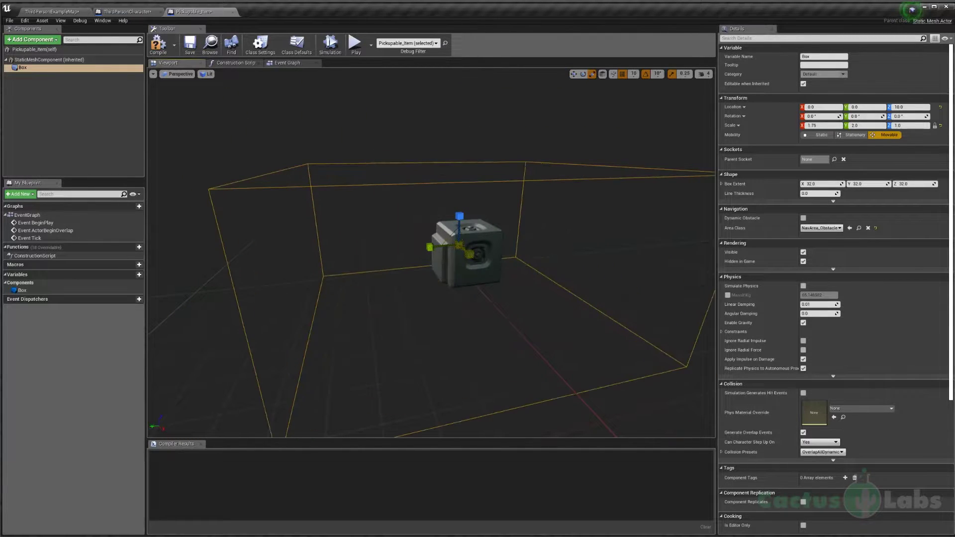
{"action": "right_click_drag", "start_coordinate": [477, 259], "coordinate": [422, 230]}
{"action": "key", "text": "e"}
{"action": "key", "text": "w"}
{"action": "left_click_drag", "start_coordinate": [447, 230], "coordinate": [433, 203]}
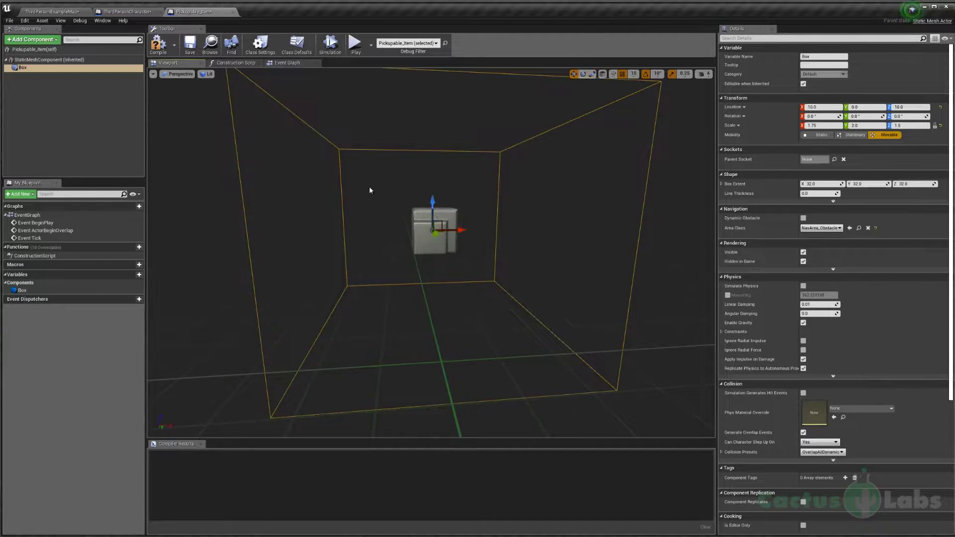
Compare the box with the level, reduce its scale to about 1.25, 1.5, 0.75 and raise it to Z 20
{"action": "left_click", "coordinate": [73, 12]}
{"action": "right_click_drag", "start_coordinate": [398, 174], "coordinate": [395, 194]}
{"action": "left_click", "coordinate": [195, 12]}
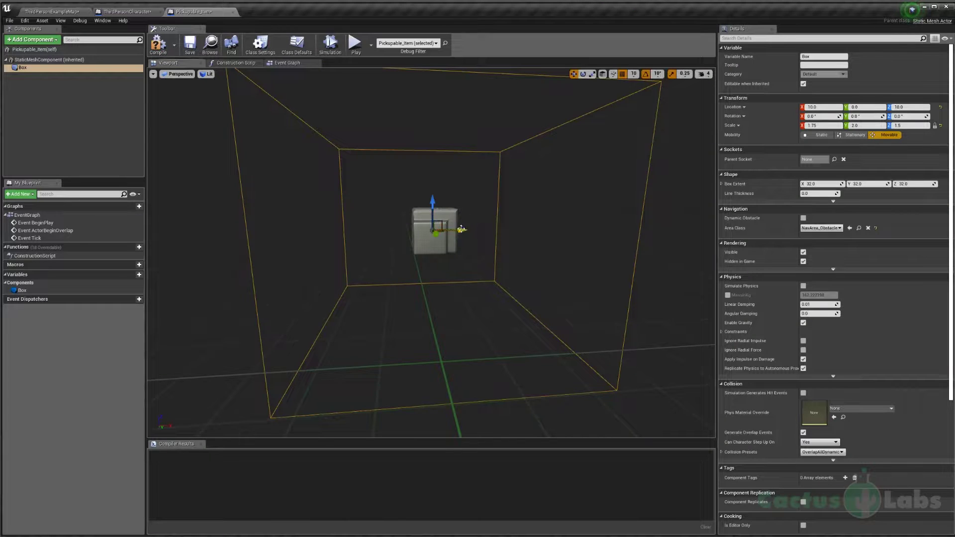
{"action": "key", "text": "r"}
{"action": "left_click_drag", "start_coordinate": [461, 229], "coordinate": [442, 230]}
{"action": "right_click_drag", "start_coordinate": [461, 230], "coordinate": [575, 229]}
{"action": "left_click_drag", "start_coordinate": [508, 224], "coordinate": [479, 193]}
Run a brief game preview and examine the collision box's extent around the item in both the level and the blueprint viewport
{"action": "left_click", "coordinate": [355, 44]}
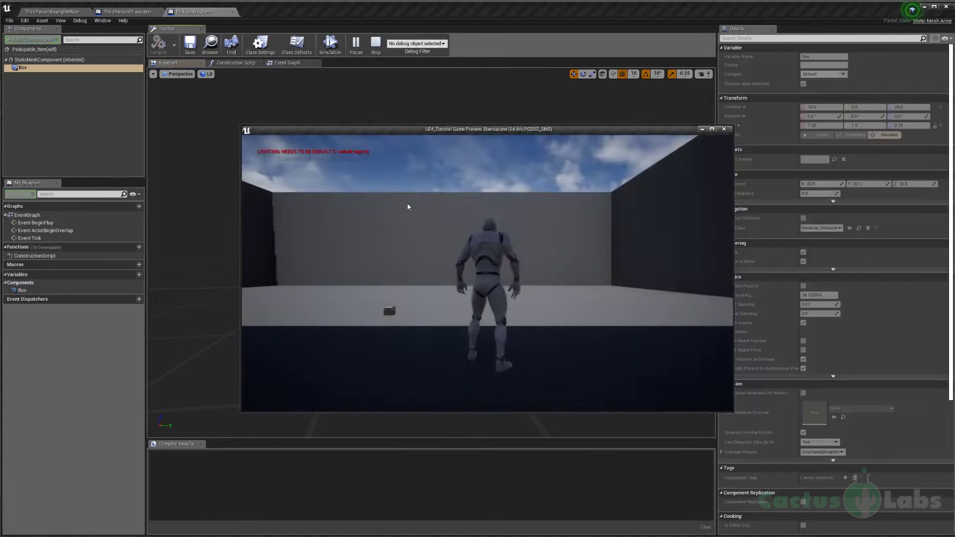
{"action": "key", "text": "Escape"}
{"action": "left_click", "coordinate": [53, 12]}
{"action": "key", "text": "w"}
{"action": "right_click_drag", "start_coordinate": [378, 199], "coordinate": [547, 241]}
{"action": "key", "text": "s"}
{"action": "key", "text": "a"}
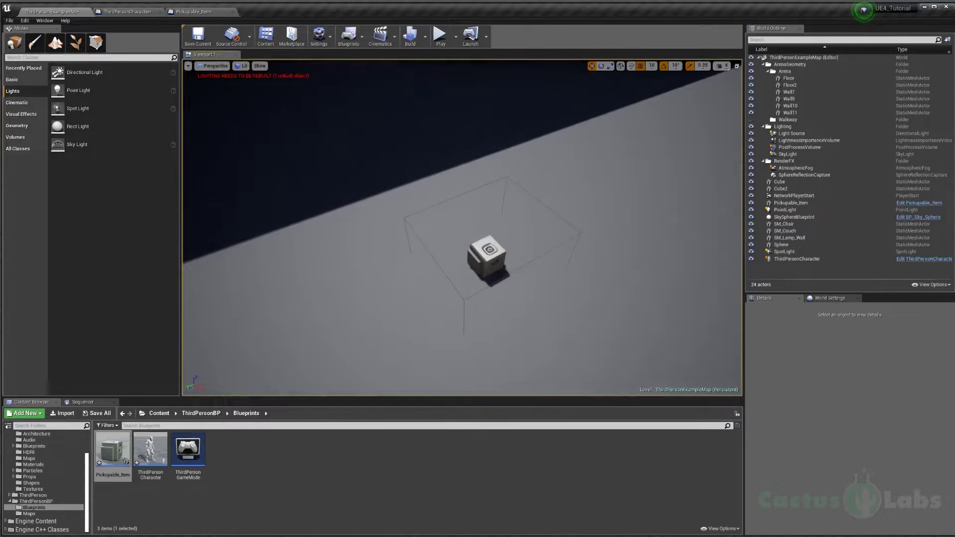
{"action": "left_click", "coordinate": [197, 12]}
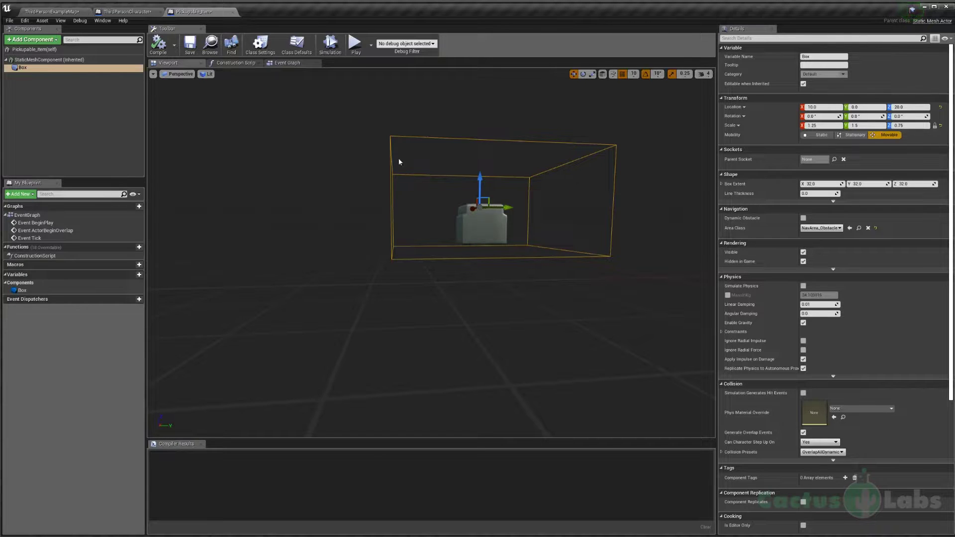
{"action": "right_click_drag", "start_coordinate": [399, 161], "coordinate": [452, 181]}
{"action": "key", "text": "s"}
{"action": "left_click", "coordinate": [68, 13]}
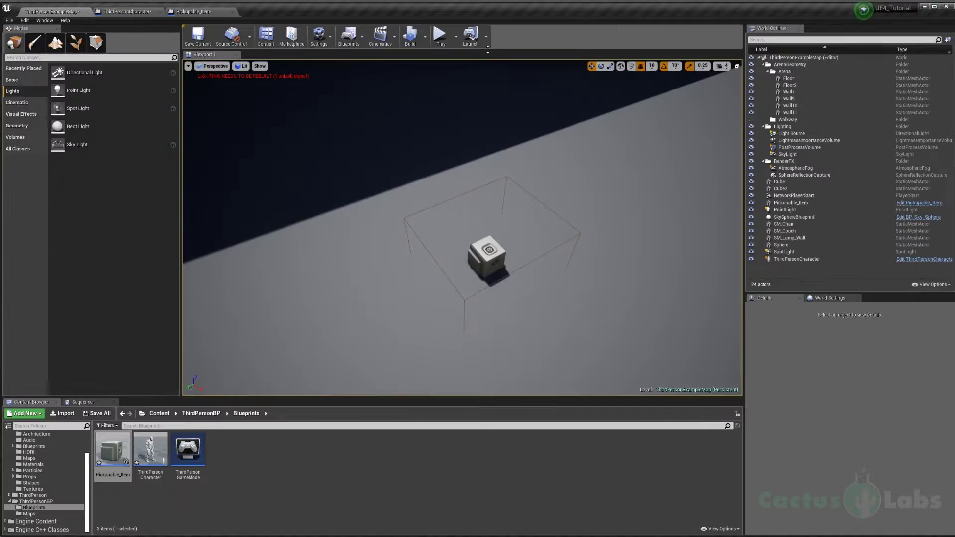
Play the level and walk the character up to the item to check whether the collision box is shown in game
{"action": "left_click", "coordinate": [440, 35]}
{"action": "key", "text": "w"}
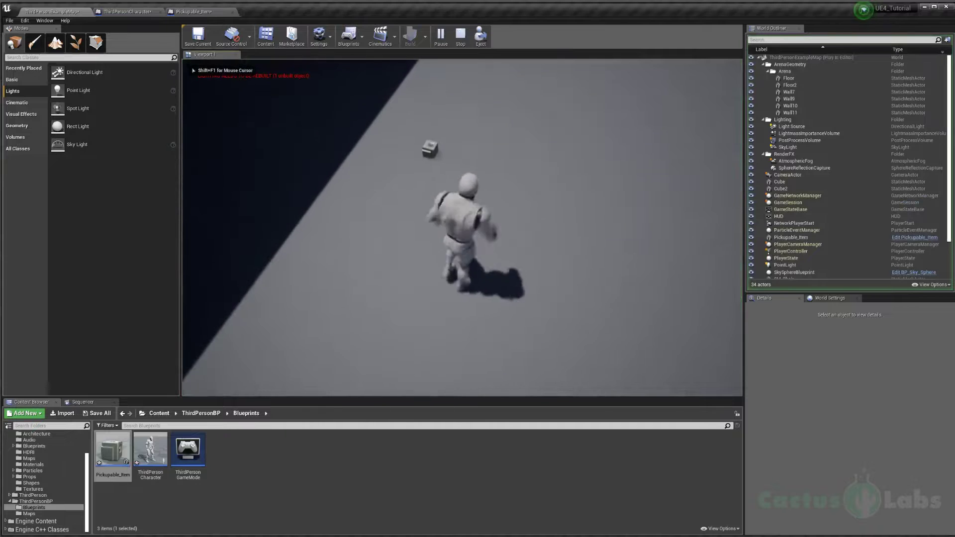
{"action": "key", "text": "w"}
{"action": "key", "text": "s"}
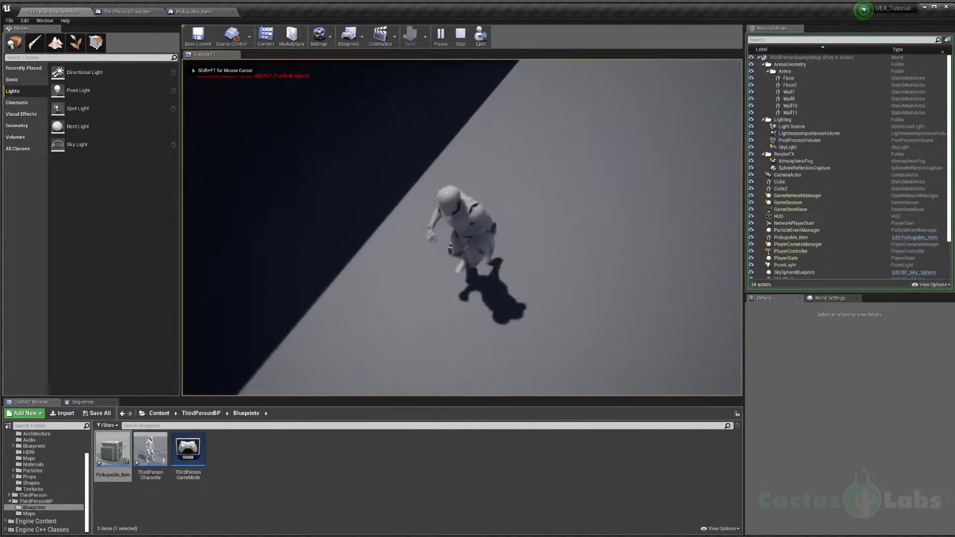
{"action": "key", "text": "Escape"}
Turn off Hidden in Game for the Box component of Pickupable_Item, and compile and save the blueprint
{"action": "left_click", "coordinate": [194, 11]}
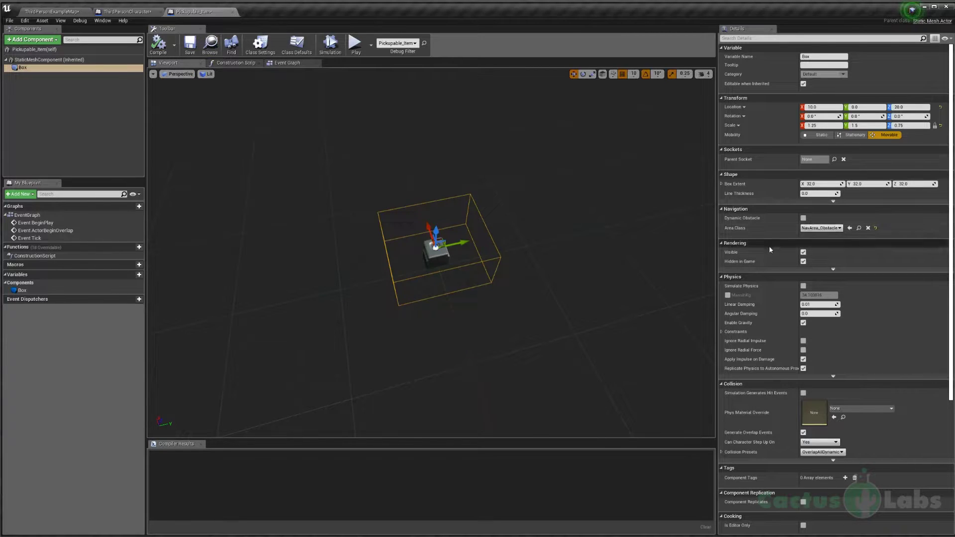
{"action": "left_click", "coordinate": [803, 262]}
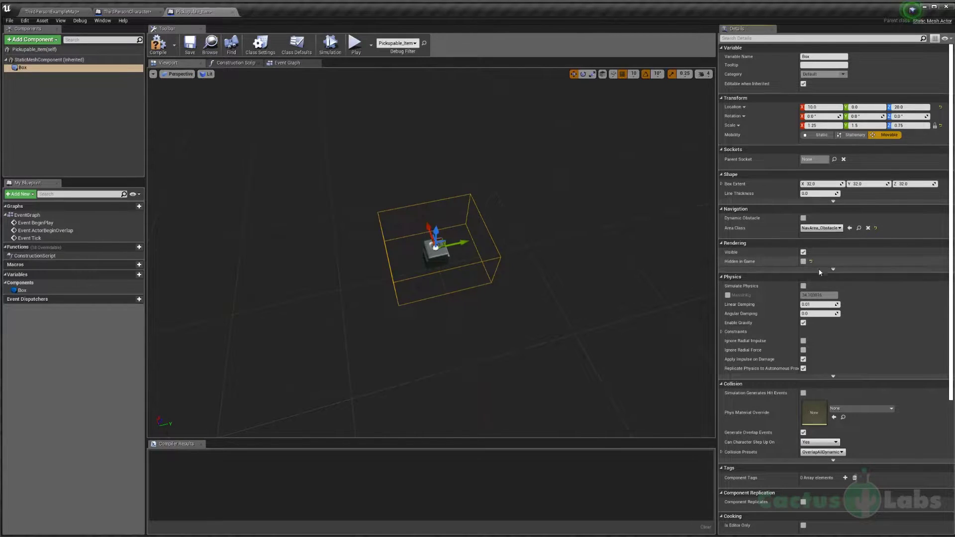
{"action": "left_click", "coordinate": [159, 43]}
{"action": "left_click", "coordinate": [197, 44]}
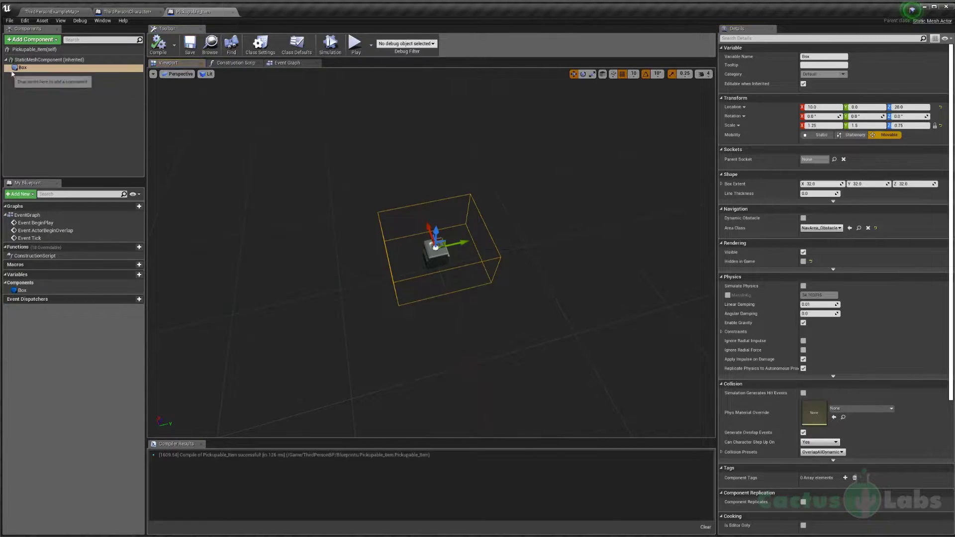
Rename the Box component to BoxCollision and compile the blueprint
{"action": "right_click", "coordinate": [21, 68]}
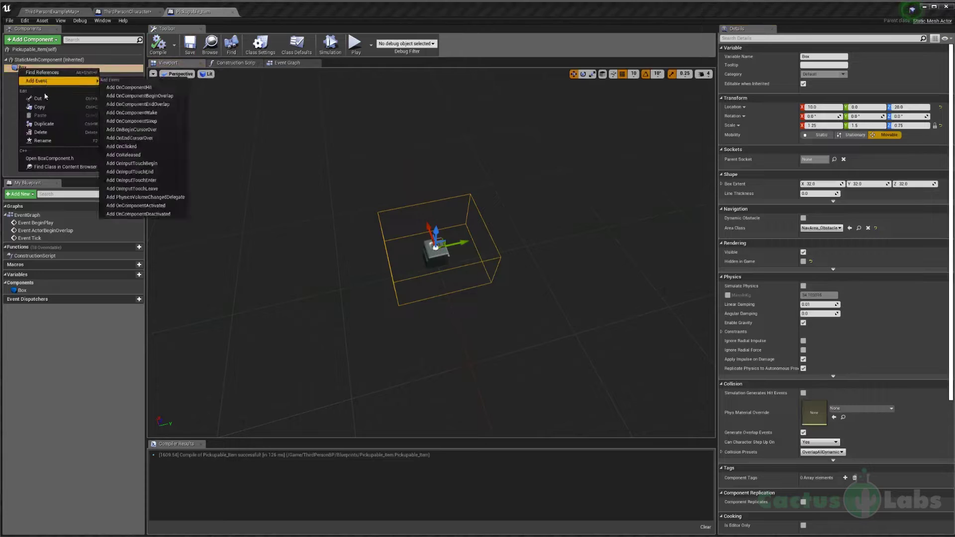
{"action": "left_click", "coordinate": [45, 140]}
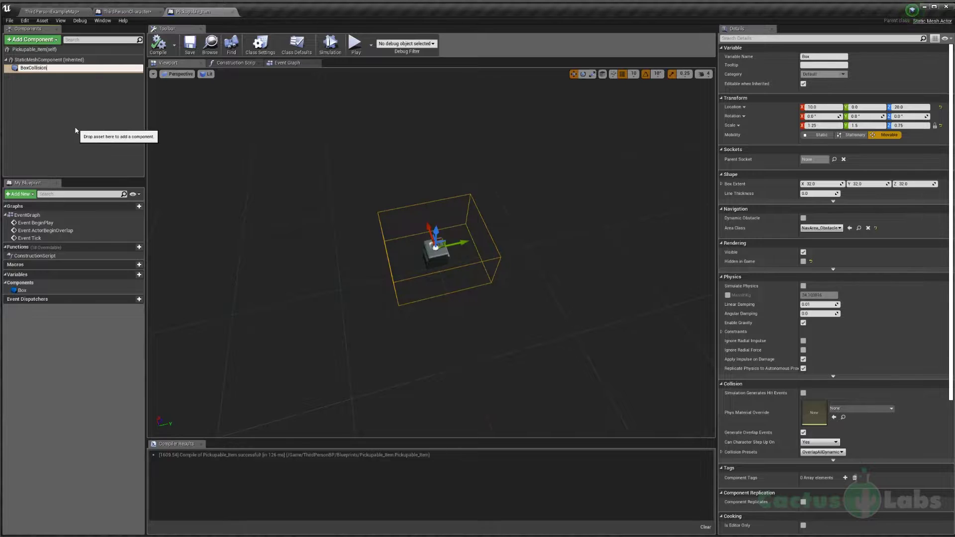
{"action": "key", "text": "Return"}
{"action": "left_click", "coordinate": [158, 44]}
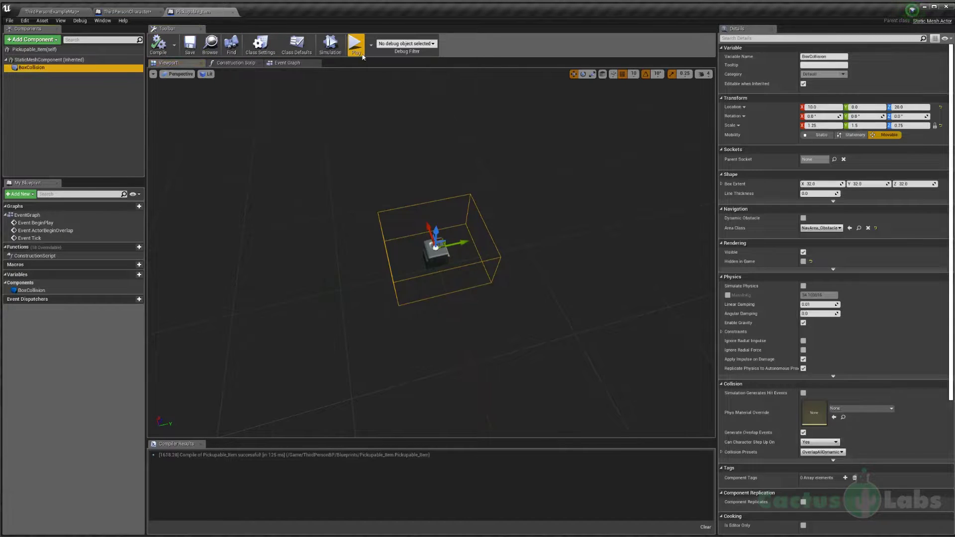
Play the level and run the character around and into the item to inspect its collision box in game
{"action": "left_click", "coordinate": [355, 43]}
{"action": "left_click", "coordinate": [511, 274]}
{"action": "key", "text": "w"}
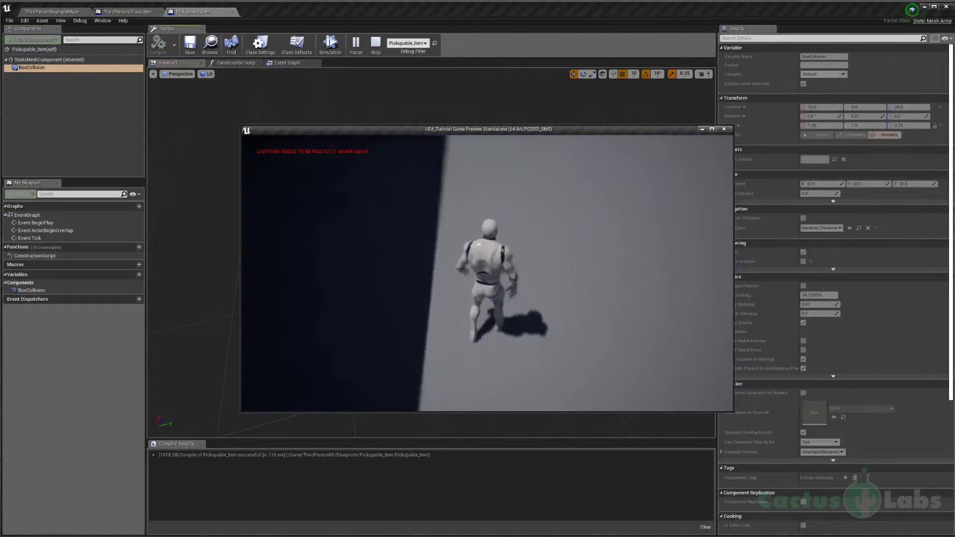
{"action": "key", "text": "d"}
{"action": "key", "text": "d"}
{"action": "key", "text": "a"}
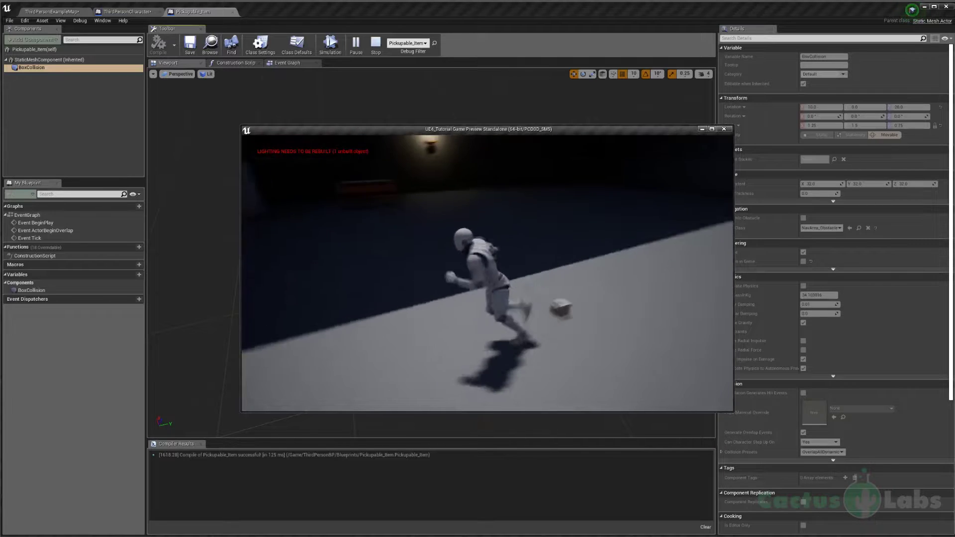
{"action": "key", "text": "w"}
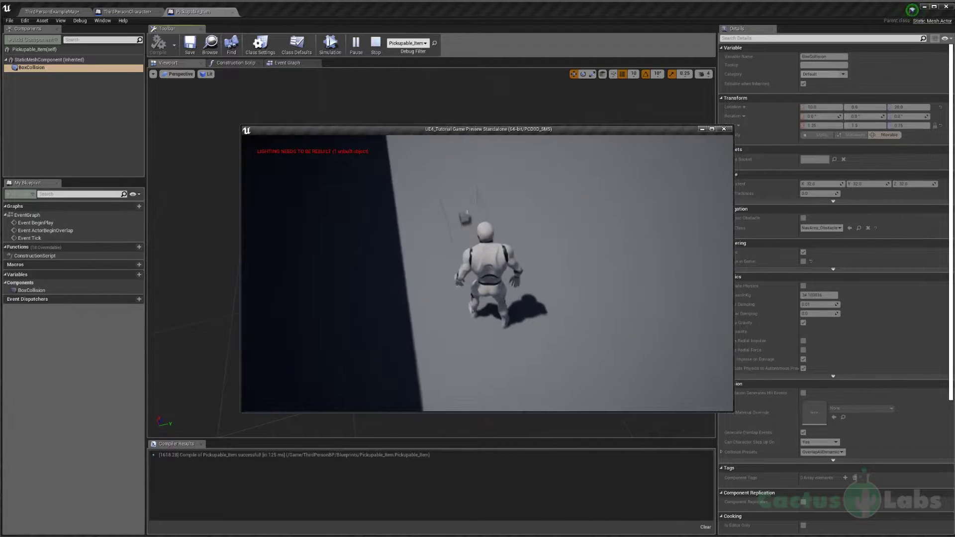
{"action": "key", "text": "w"}
{"action": "key", "text": "s"}
{"action": "key", "text": "a"}
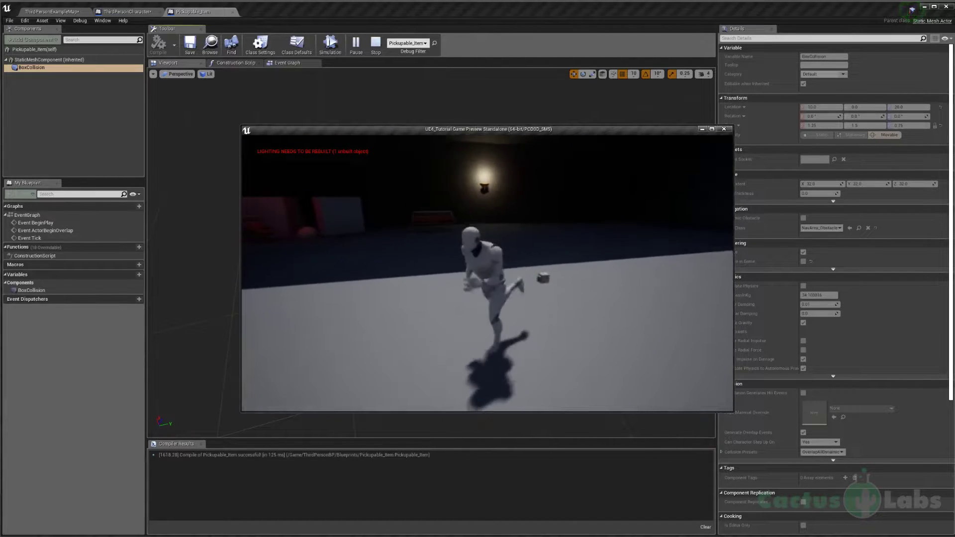
{"action": "key", "text": "w"}
{"action": "key", "text": "w"}
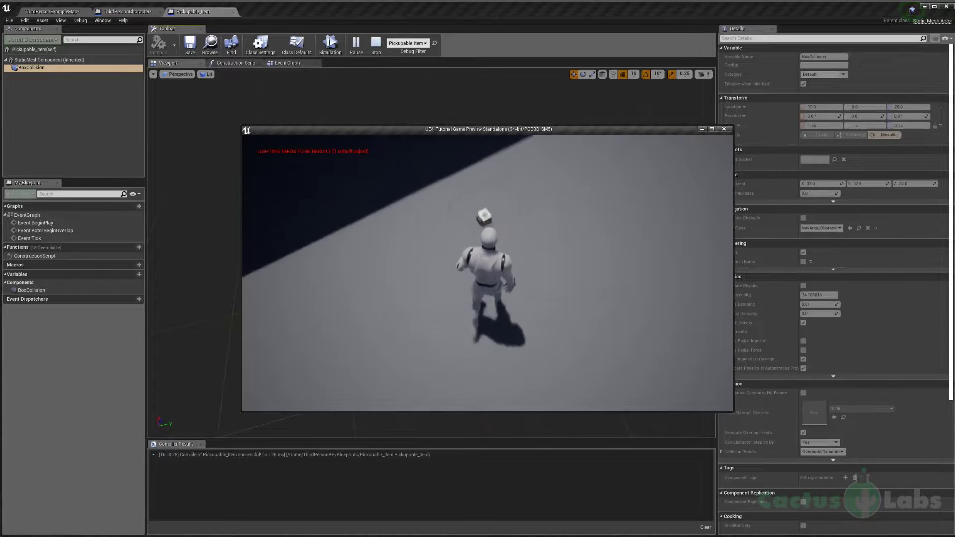
{"action": "key", "text": "w"}
{"action": "key", "text": "d"}
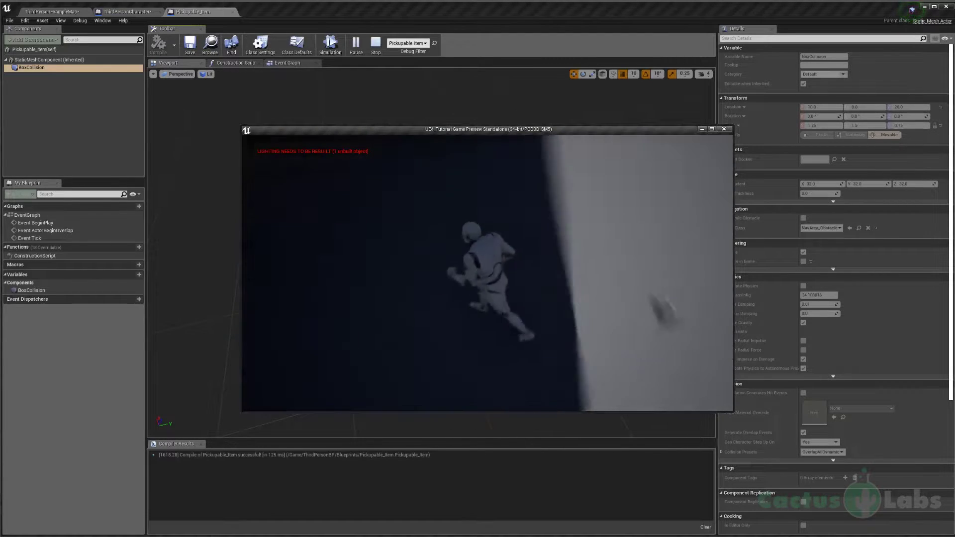
{"action": "key", "text": "w"}
{"action": "key", "text": "Escape"}
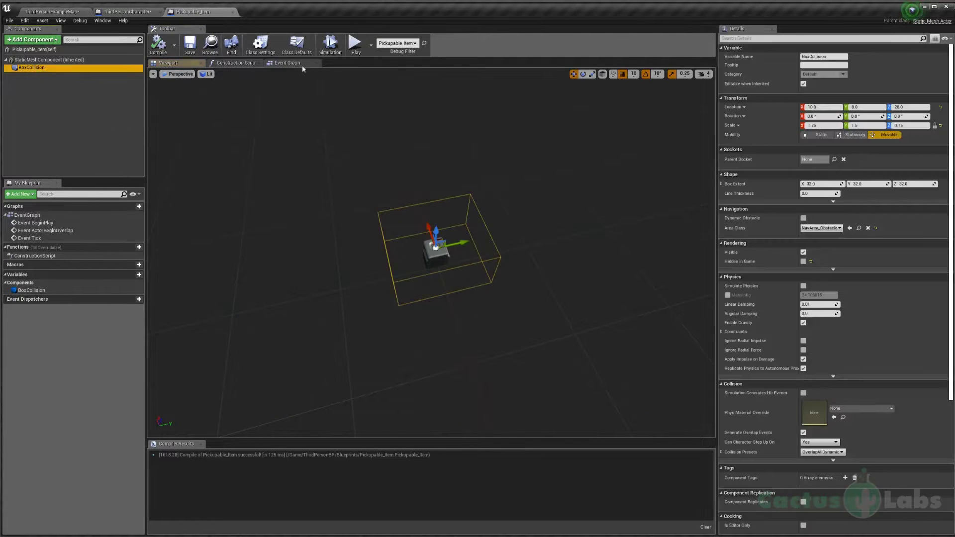
Add an On Component Begin Overlap event for BoxCollision to the Event Graph and place it in free space beside the default events
{"action": "left_click", "coordinate": [287, 64]}
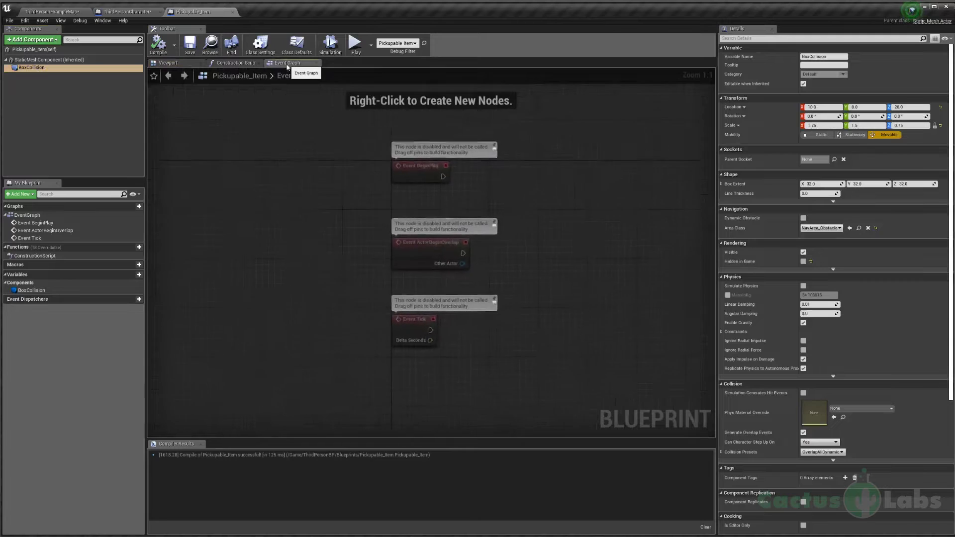
{"action": "right_click", "coordinate": [445, 190]}
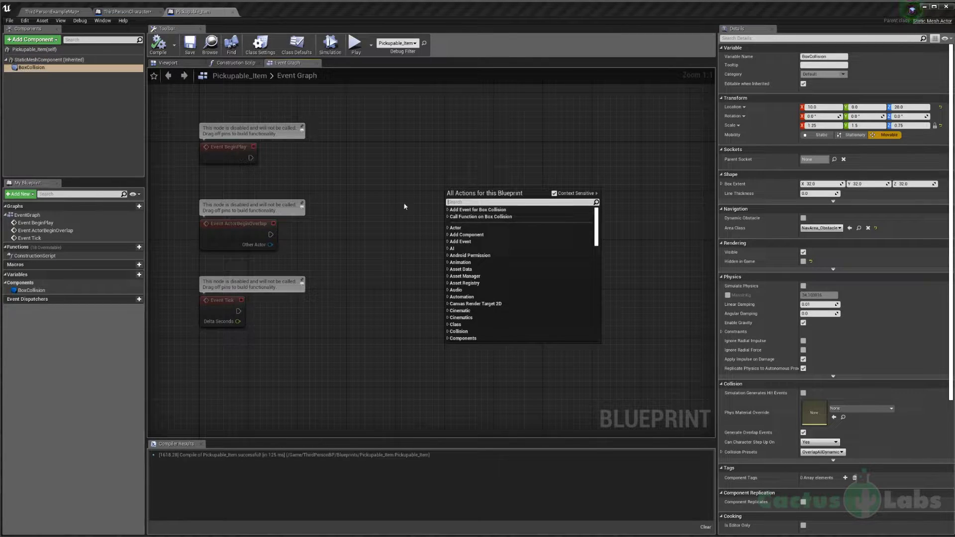
{"action": "left_click", "coordinate": [72, 105]}
{"action": "right_click", "coordinate": [420, 220]}
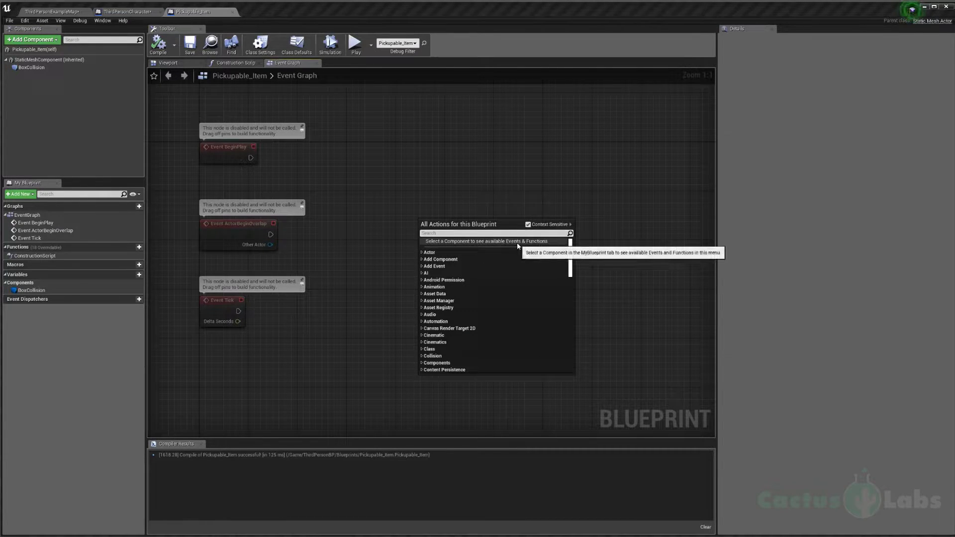
{"action": "left_click", "coordinate": [40, 68]}
{"action": "right_click", "coordinate": [428, 218]}
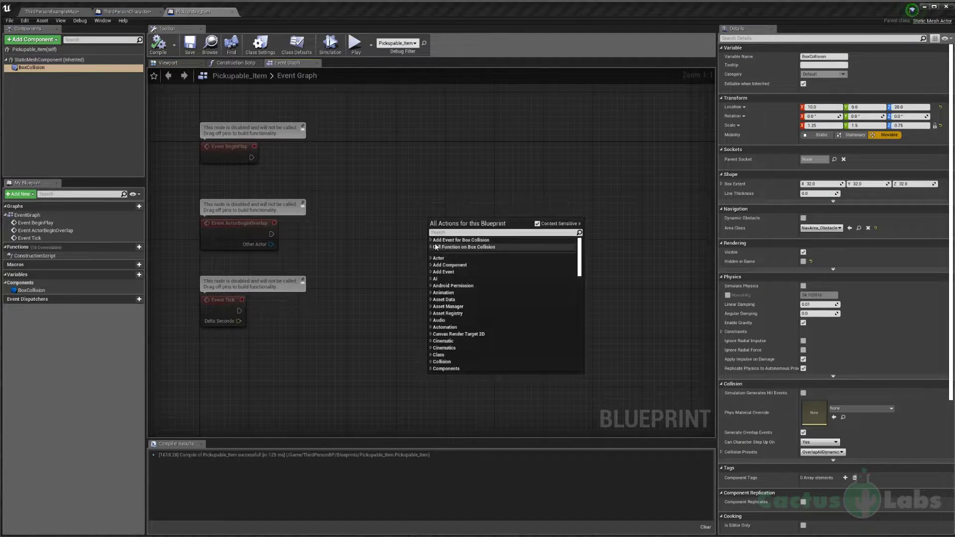
{"action": "left_click", "coordinate": [432, 240]}
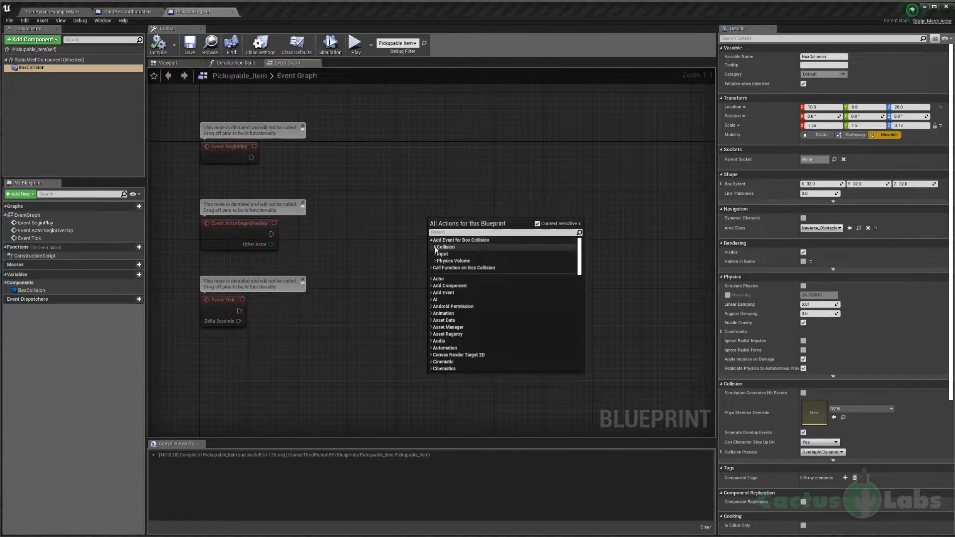
{"action": "left_click", "coordinate": [435, 248]}
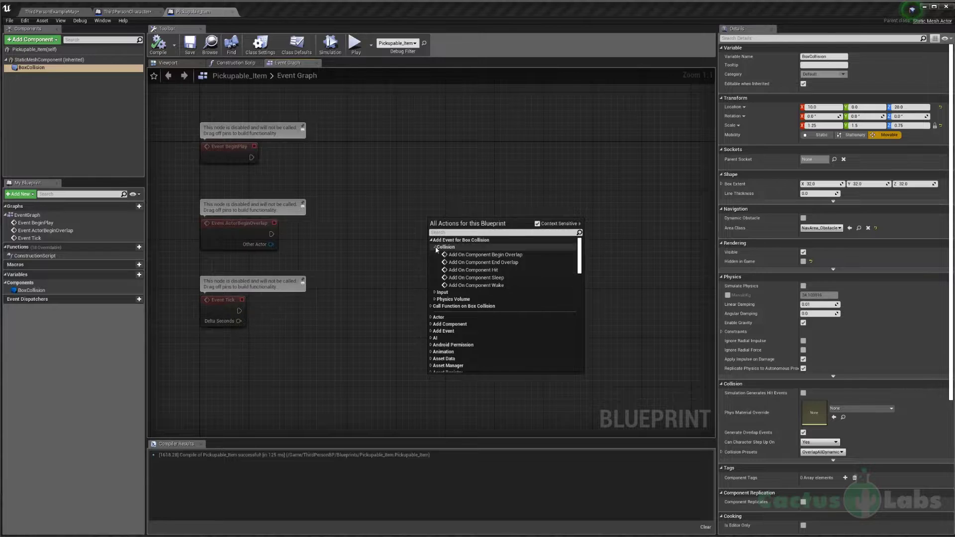
{"action": "left_click", "coordinate": [515, 258]}
{"action": "left_click_drag", "start_coordinate": [488, 220], "coordinate": [439, 220]}
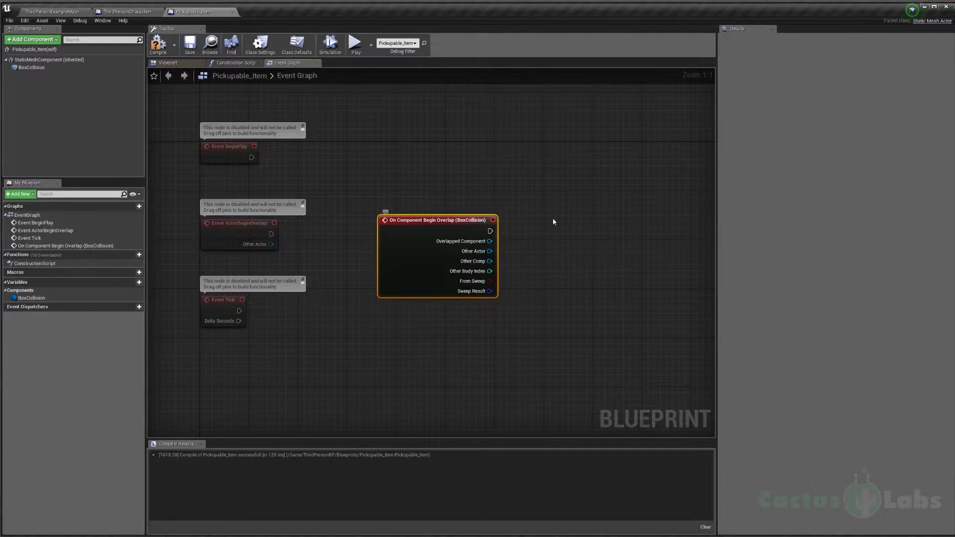
{"action": "right_click_drag", "start_coordinate": [554, 219], "coordinate": [414, 213]}
{"action": "left_click_drag", "start_coordinate": [295, 217], "coordinate": [337, 217]}
{"action": "left_click_drag", "start_coordinate": [244, 171], "coordinate": [430, 307]}
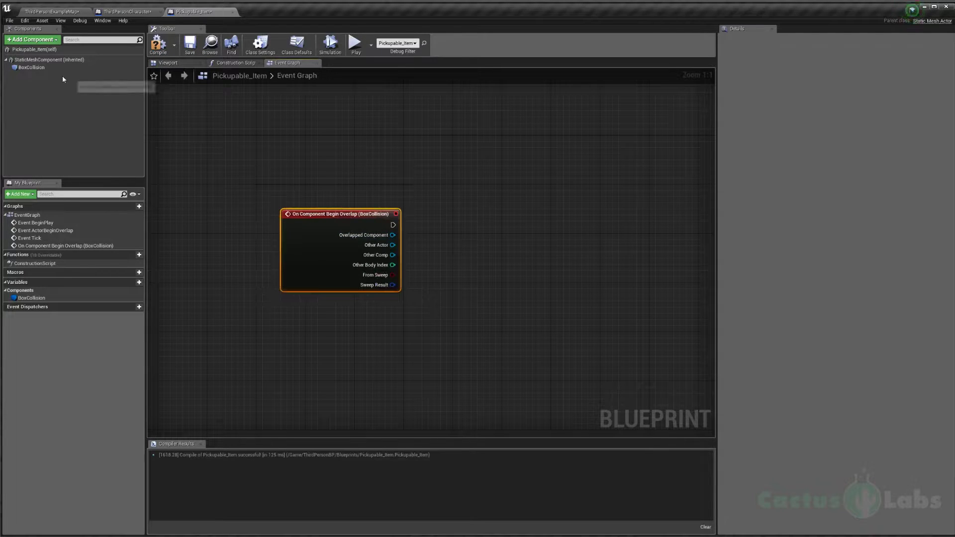
{"action": "right_click_drag", "start_coordinate": [396, 176], "coordinate": [371, 186]}
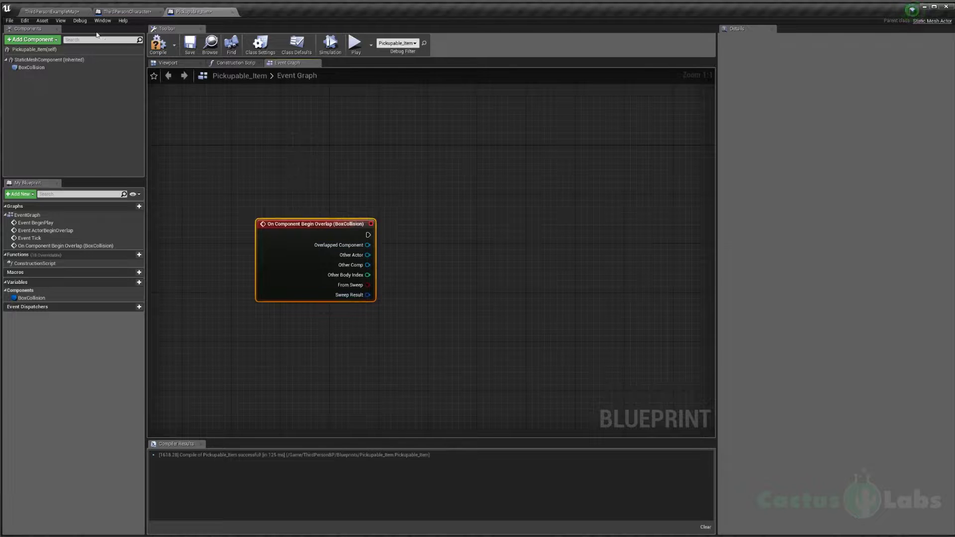
{"action": "left_click", "coordinate": [51, 12]}
{"action": "right_click_drag", "start_coordinate": [481, 213], "coordinate": [431, 180]}
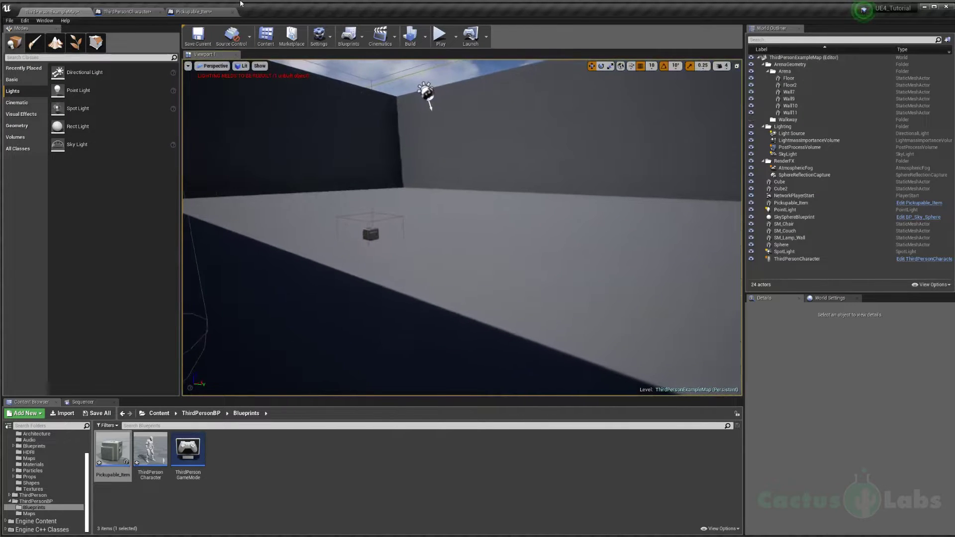
{"action": "left_click", "coordinate": [196, 12]}
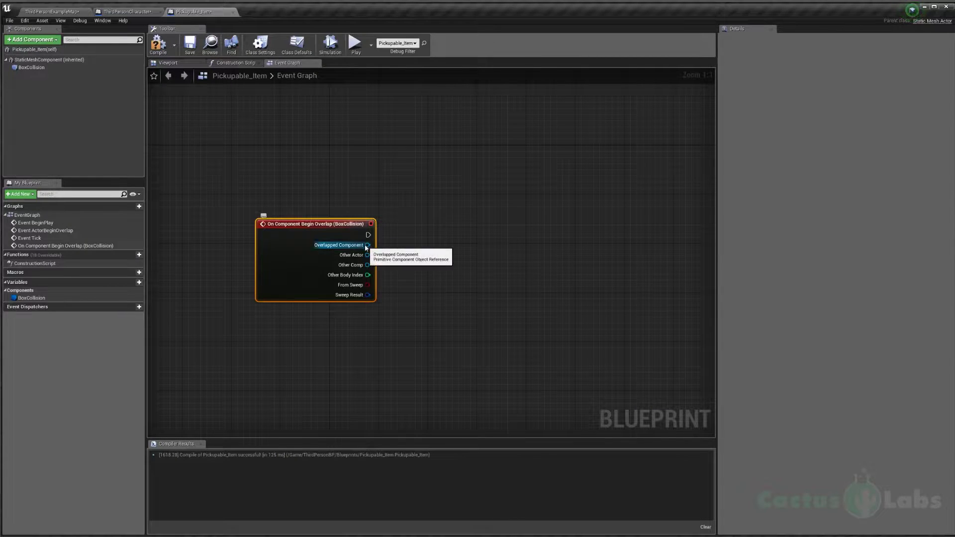
Add a Cast To ThirdPersonCharacter node executed by the BoxCollision overlap event and place it slightly away from the event
{"action": "left_click_drag", "start_coordinate": [368, 235], "coordinate": [435, 235]}
{"action": "type", "text": "cast t"}
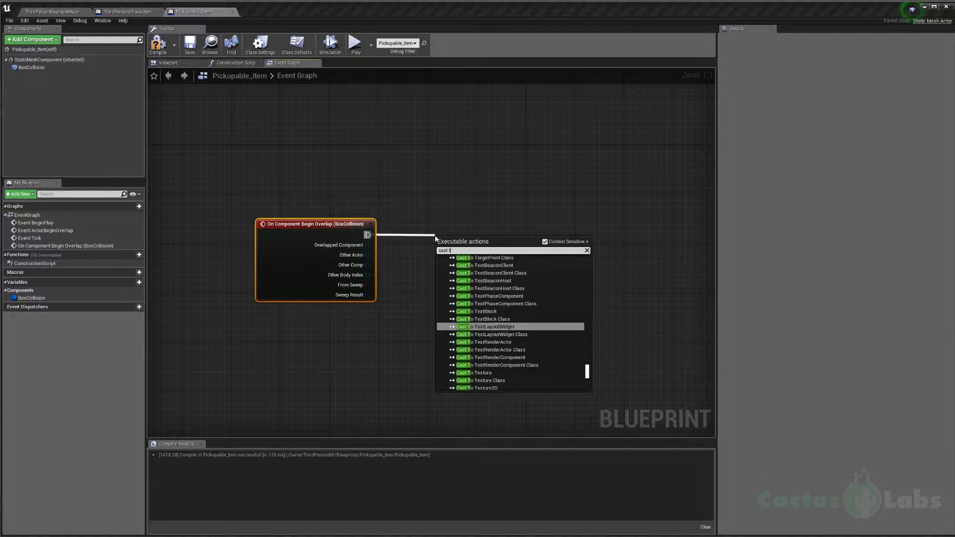
{"action": "type", "text": "o third"}
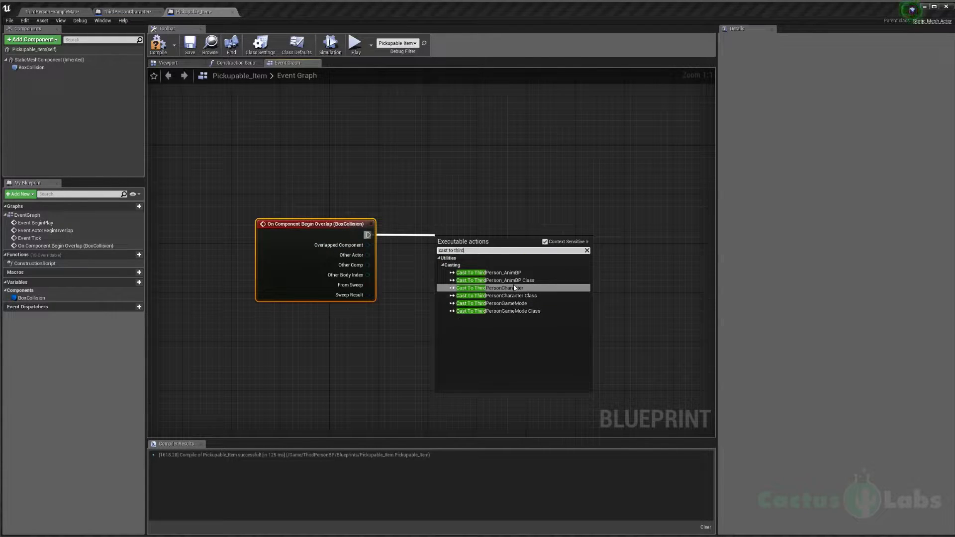
{"action": "left_click", "coordinate": [515, 288]}
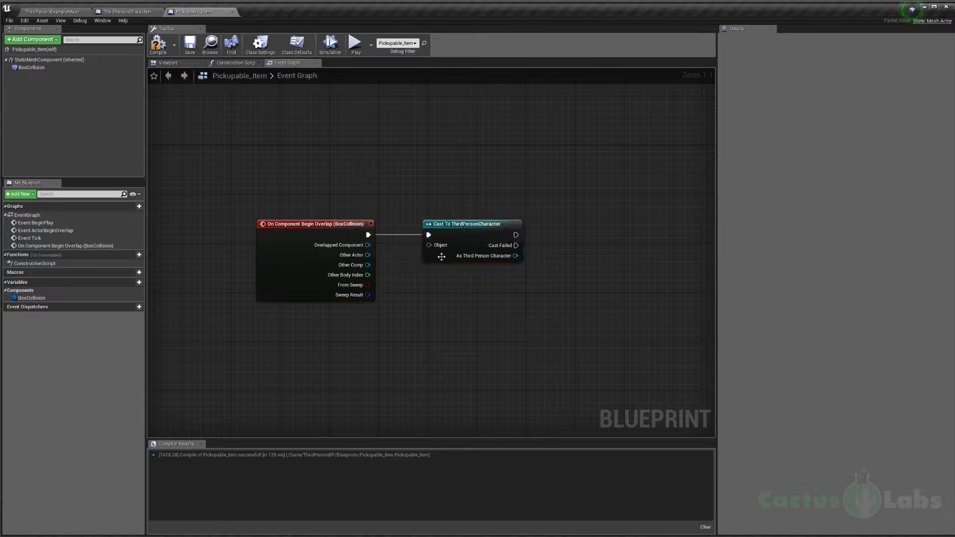
{"action": "mouse_move", "coordinate": [449, 239]}
{"action": "left_mouse_down"}
{"action": "mouse_move", "coordinate": [474, 238]}
{"action": "mouse_move", "coordinate": [455, 239]}
{"action": "left_mouse_up"}
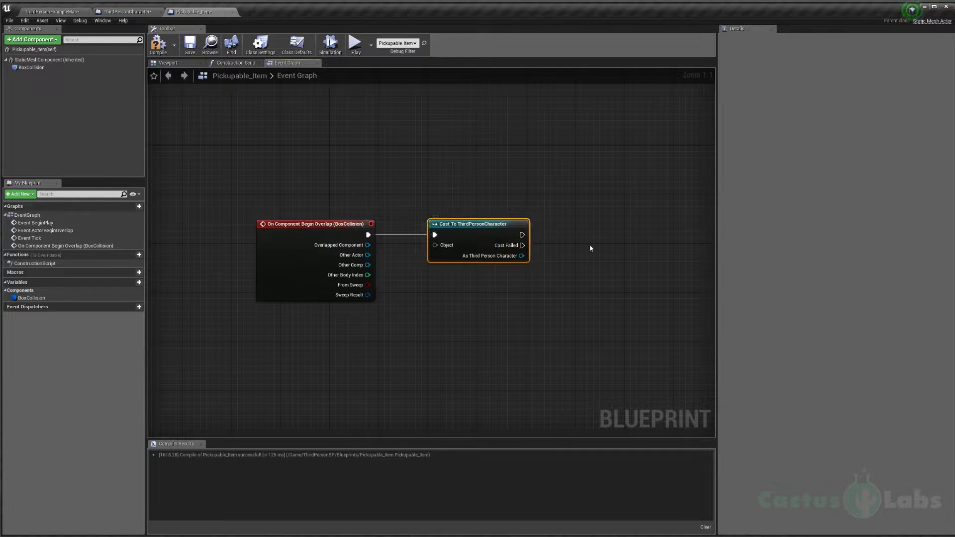
{"action": "left_click", "coordinate": [467, 186]}
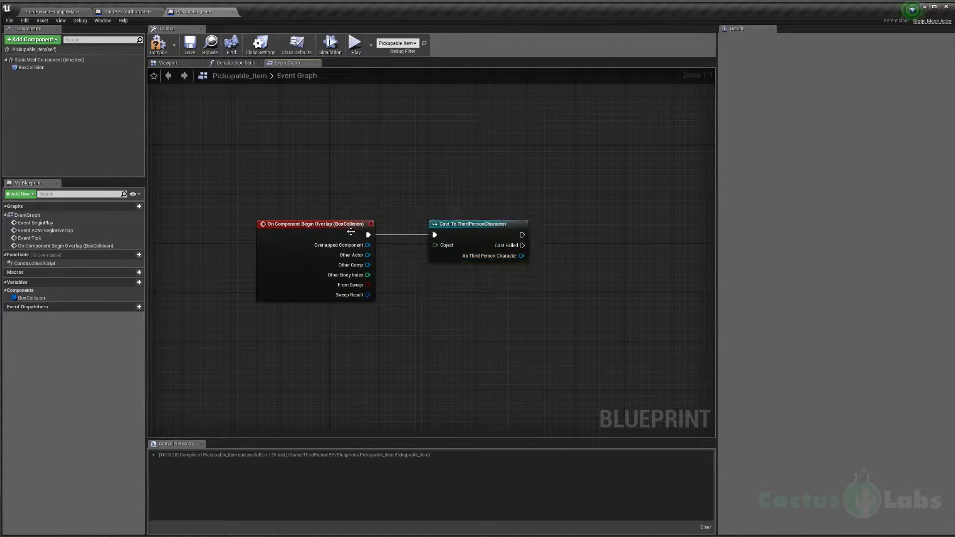
Connect the overlap event's Other Actor to the cast node's Object input and compile the Pickupable_Item blueprint
{"action": "left_click_drag", "start_coordinate": [363, 259], "coordinate": [386, 259]}
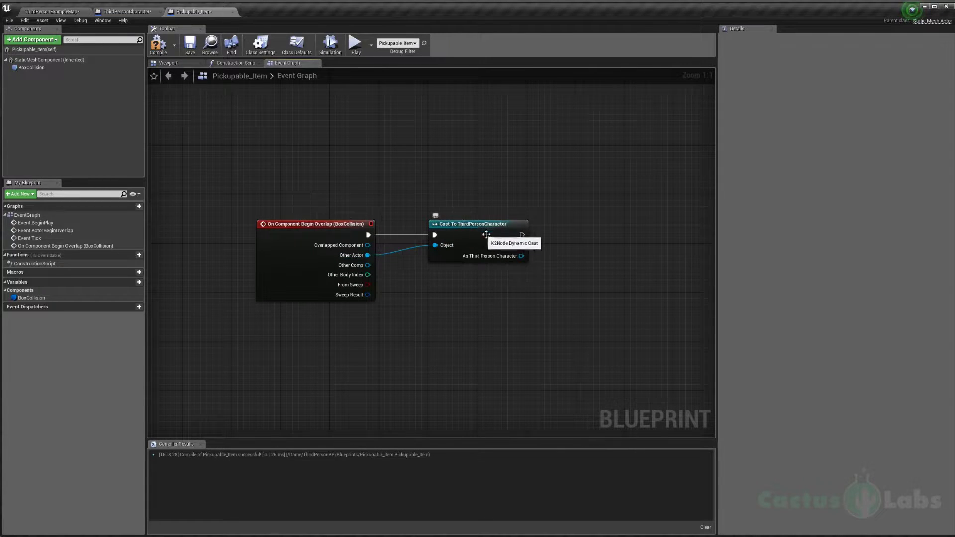
{"action": "right_click_drag", "start_coordinate": [462, 224], "coordinate": [381, 254]}
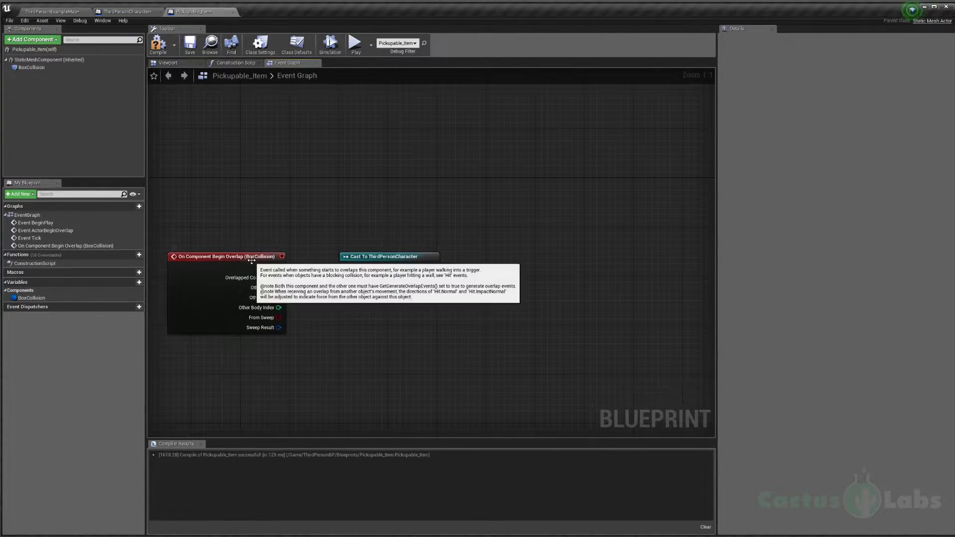
{"action": "right_click_drag", "start_coordinate": [455, 271], "coordinate": [463, 246]}
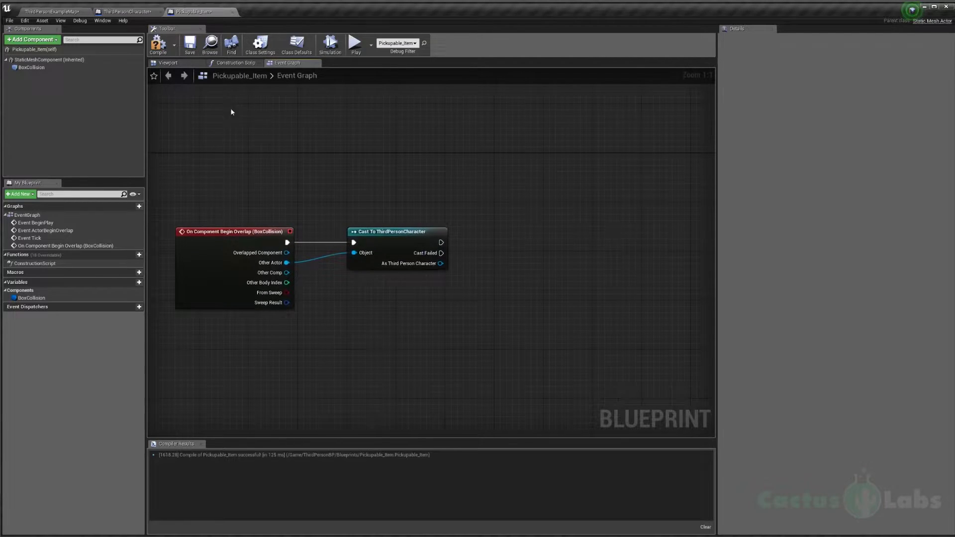
{"action": "left_click", "coordinate": [166, 55]}
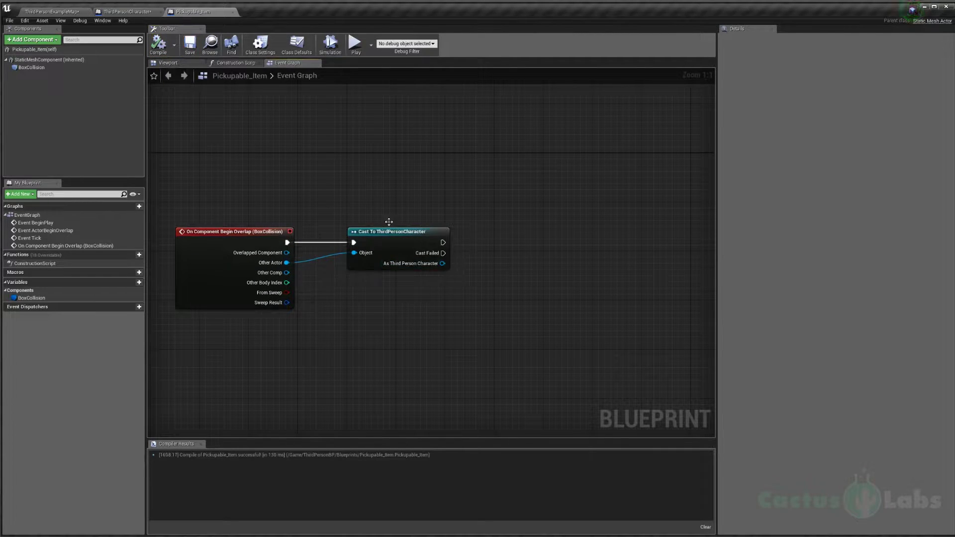
Create a Boolean variable named Has a Flashlight in the ThirdPersonCharacter blueprint and compile it
{"action": "left_click", "coordinate": [137, 18]}
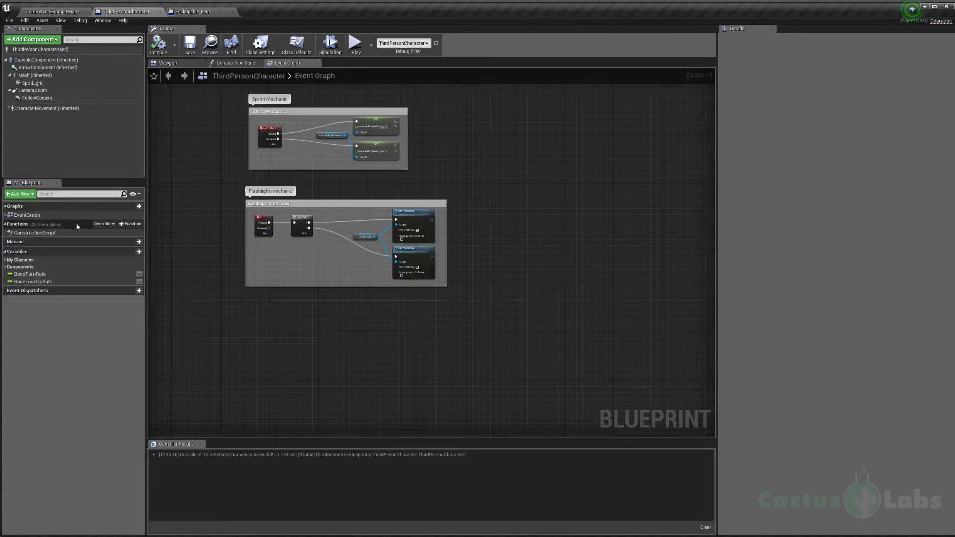
{"action": "left_click", "coordinate": [130, 252]}
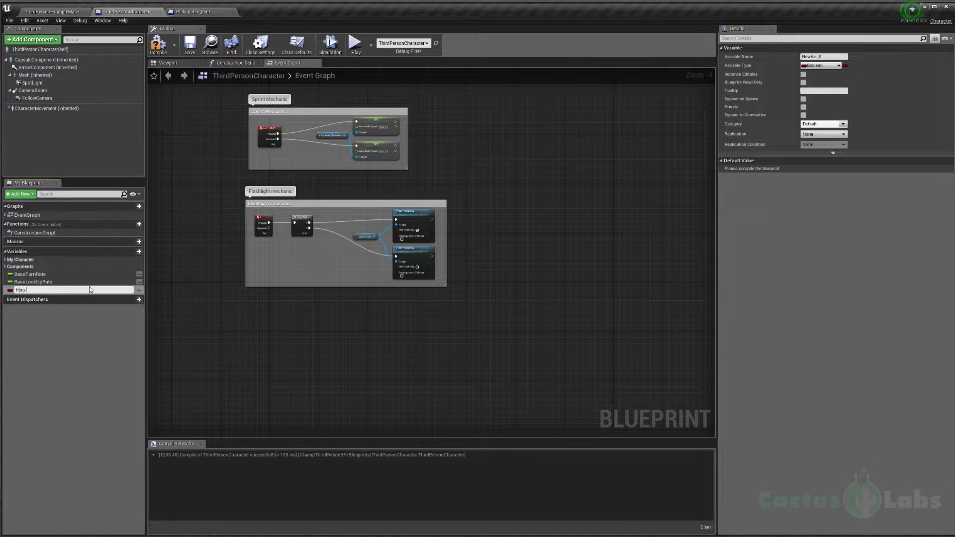
{"action": "type", "text": "ht"}
{"action": "key", "text": "Return"}
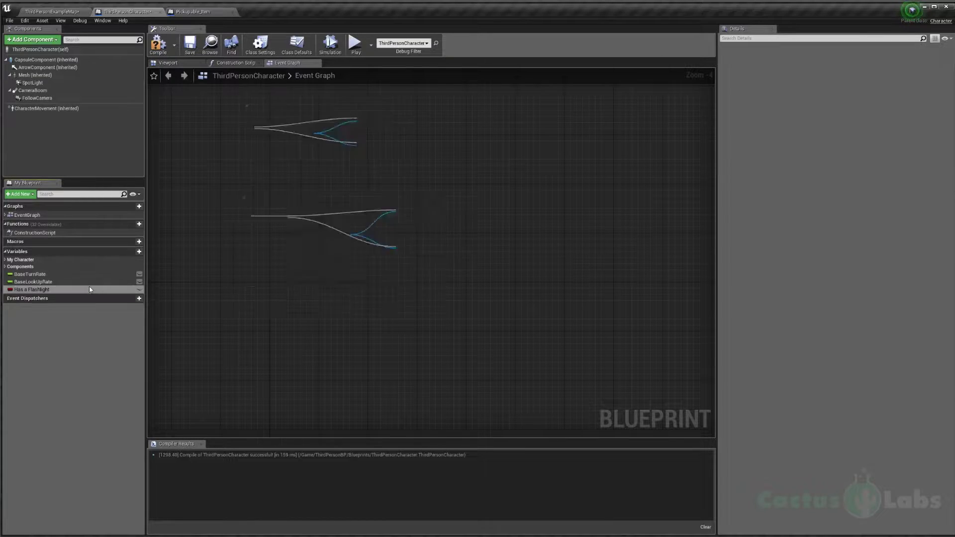
{"action": "left_click", "coordinate": [158, 44]}
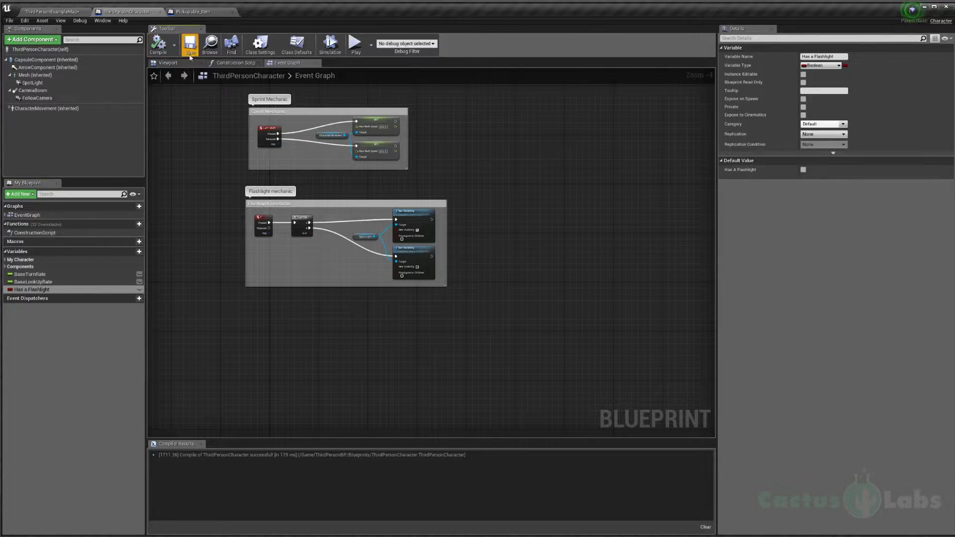
Toggle the default value of the Has a Flashlight variable on and back off
{"action": "left_click", "coordinate": [27, 294]}
{"action": "left_click", "coordinate": [28, 290]}
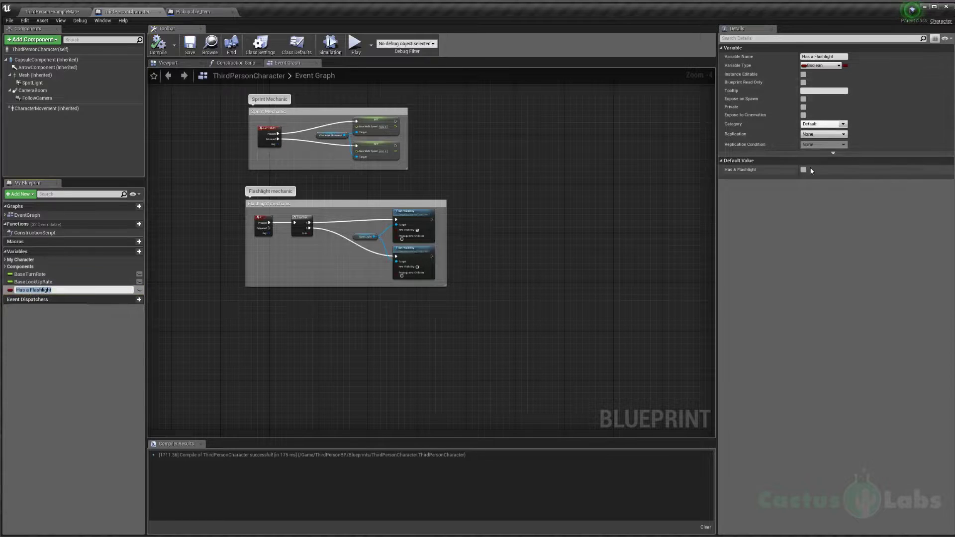
{"action": "left_click", "coordinate": [809, 190]}
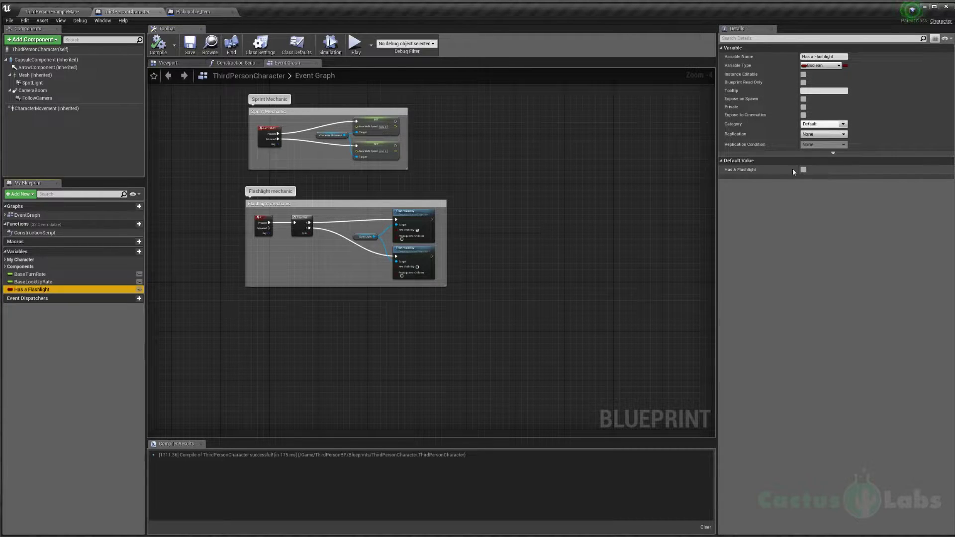
{"action": "left_click", "coordinate": [803, 170]}
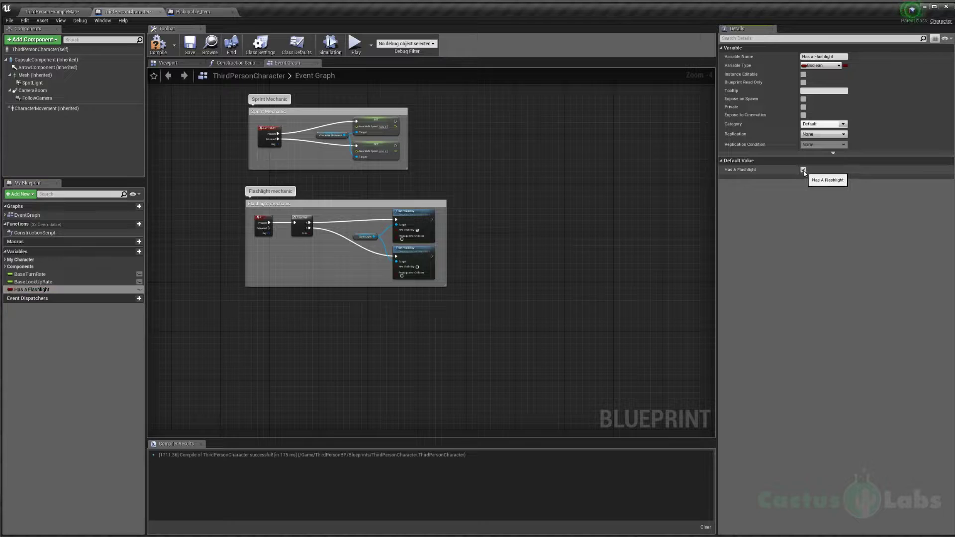
{"action": "left_click", "coordinate": [803, 171]}
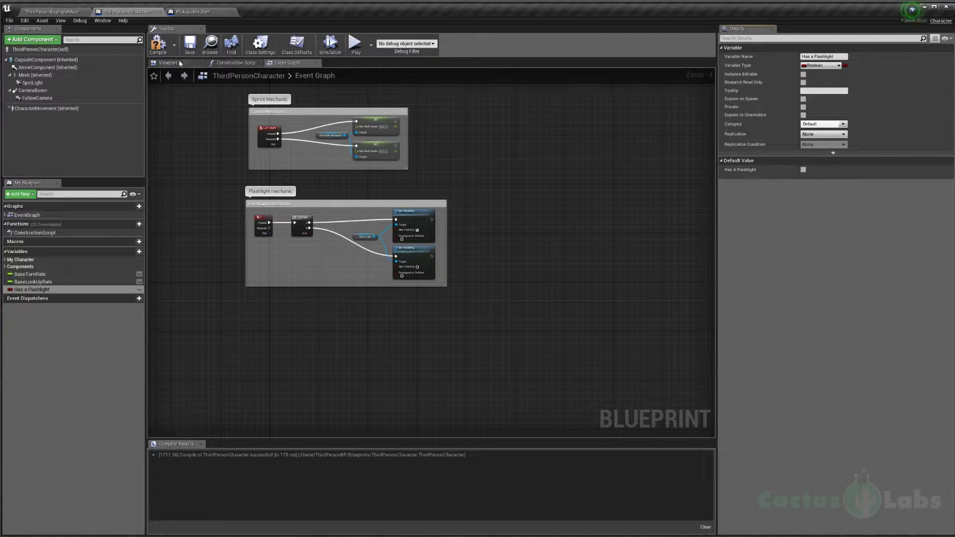
Extend the Flashlight mechanic comment and insert a Branch node between the F event's Pressed output and the FlipFlop
{"action": "left_click", "coordinate": [158, 44]}
{"action": "scroll", "coordinate": [266, 233], "scroll_direction": "up", "scroll_amount": 4}
{"action": "right_click_drag", "start_coordinate": [242, 211], "coordinate": [412, 234]}
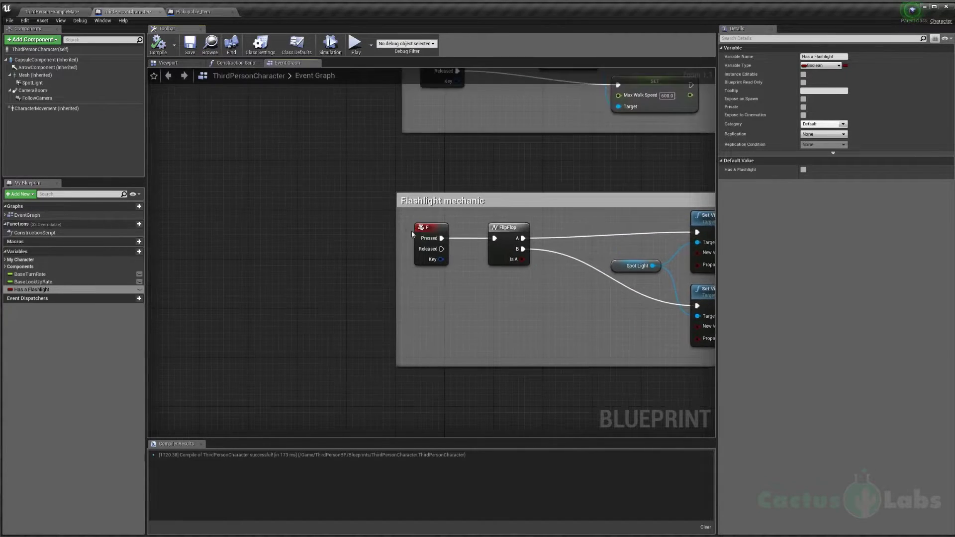
{"action": "left_click_drag", "start_coordinate": [396, 228], "coordinate": [229, 226]}
{"action": "left_click_drag", "start_coordinate": [431, 236], "coordinate": [346, 241]}
{"action": "type", "text": "branch"}
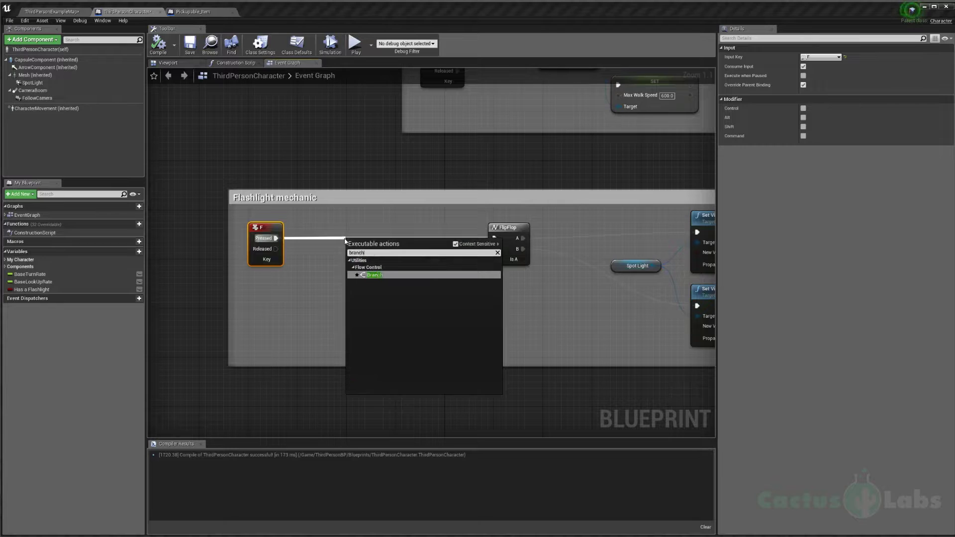
{"action": "key", "text": "Return"}
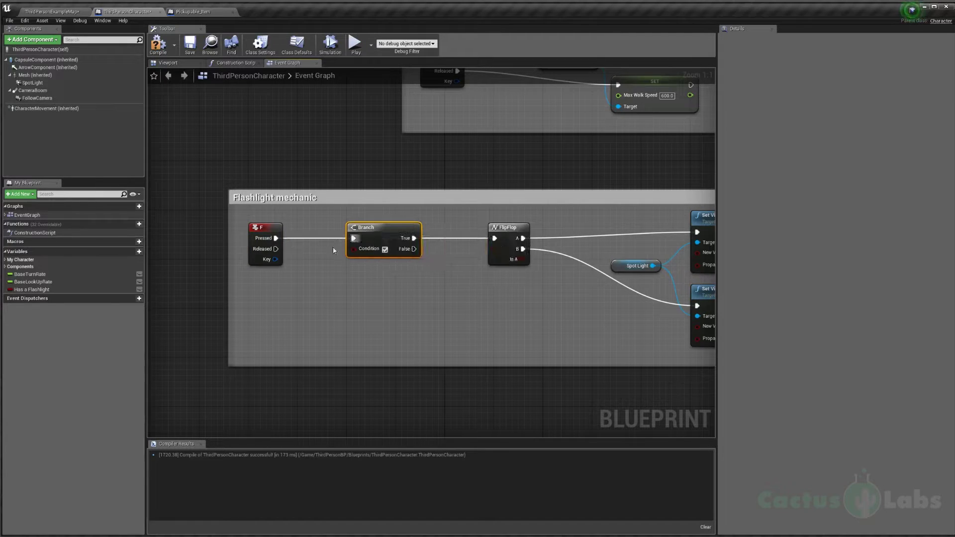
Feed a Has a Flashlight variable getter into the Branch's Condition and compile the ThirdPersonCharacter blueprint
{"action": "left_click_drag", "start_coordinate": [50, 290], "coordinate": [306, 273]}
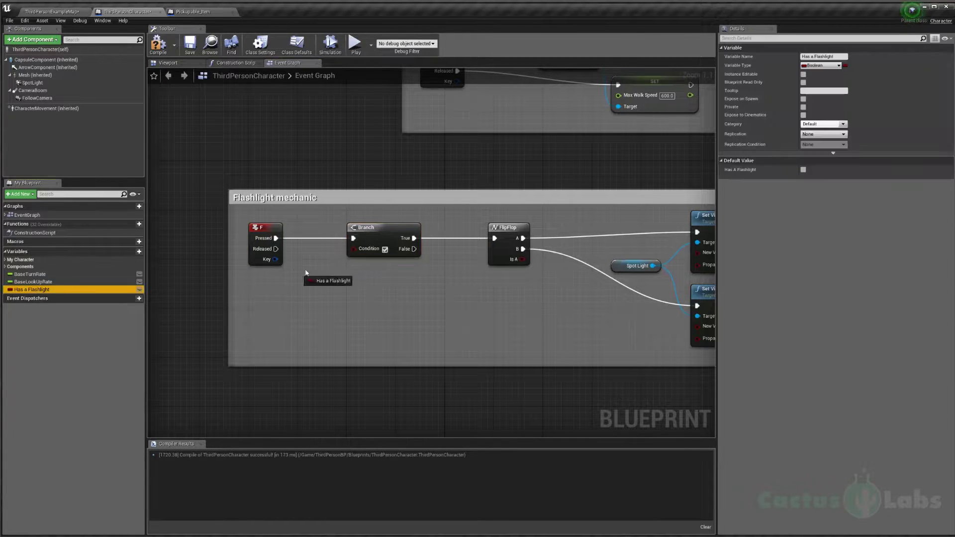
{"action": "left_click_drag", "start_coordinate": [357, 249], "coordinate": [324, 309]}
{"action": "right_click_drag", "start_coordinate": [384, 237], "coordinate": [320, 236]}
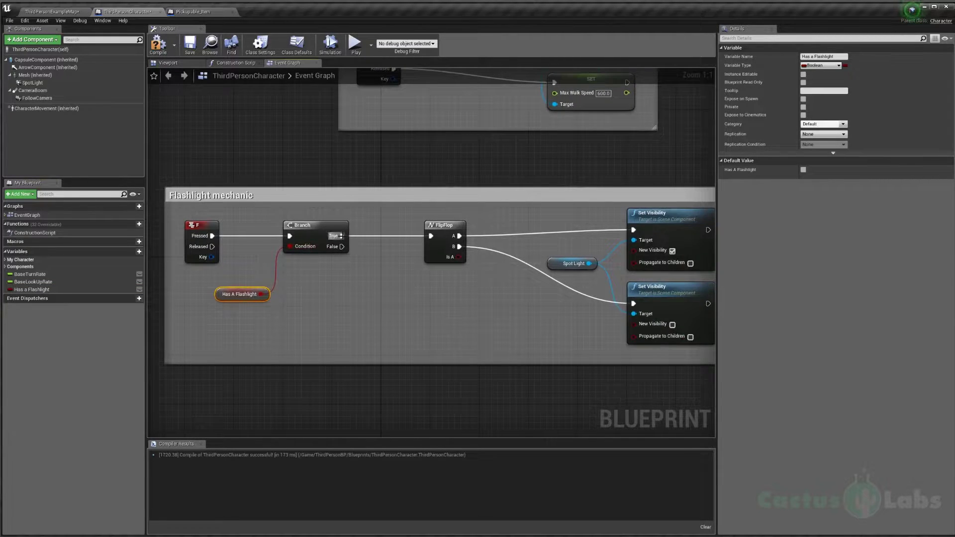
{"action": "right_click_drag", "start_coordinate": [417, 237], "coordinate": [347, 247]}
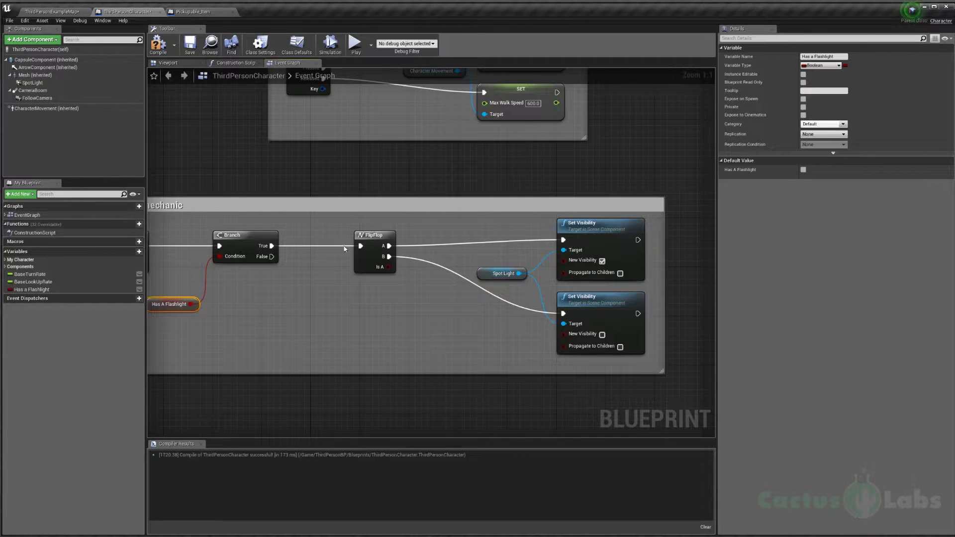
{"action": "right_click_drag", "start_coordinate": [310, 258], "coordinate": [364, 247]}
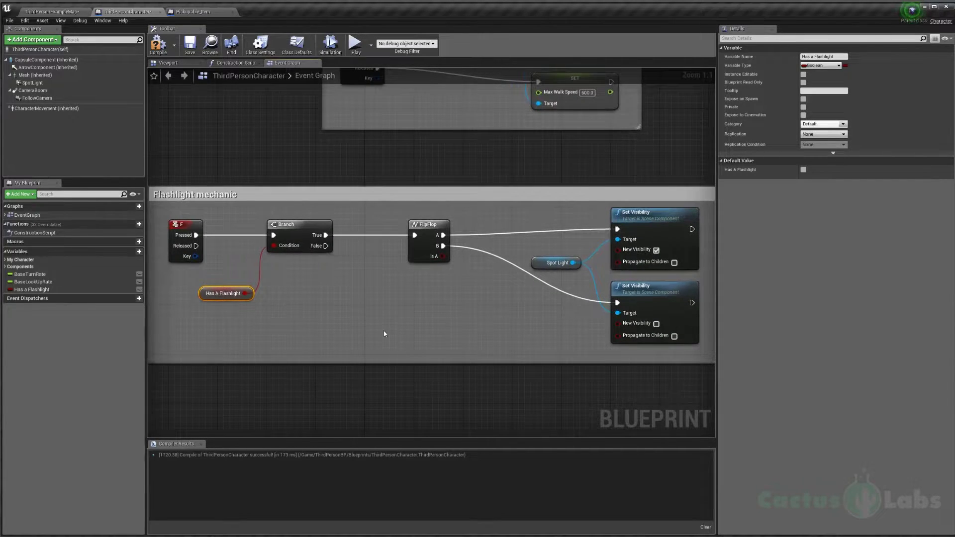
{"action": "left_click", "coordinate": [223, 186]}
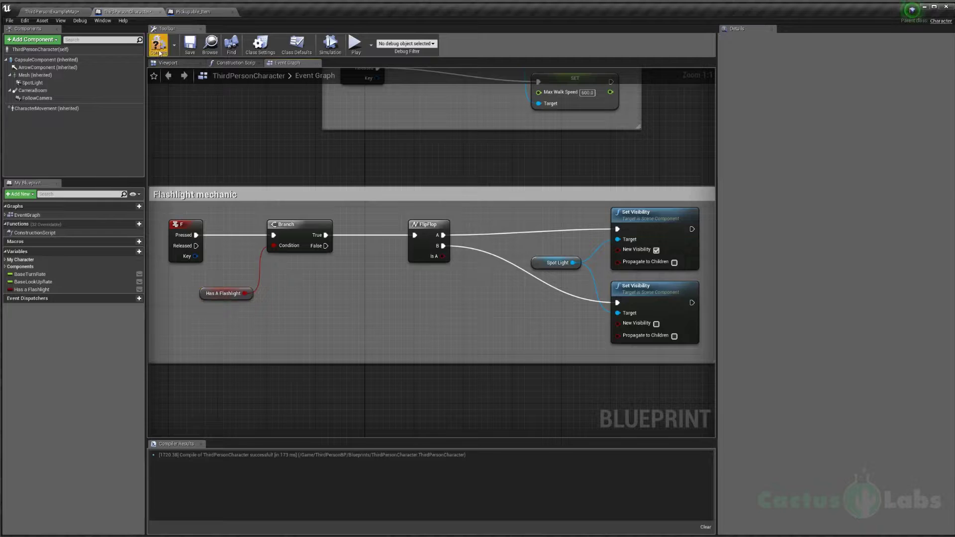
{"action": "left_click", "coordinate": [158, 45]}
Play-test switching on the flashlight in the dark area without picking up the item, and end the preview
{"action": "left_click", "coordinate": [355, 44]}
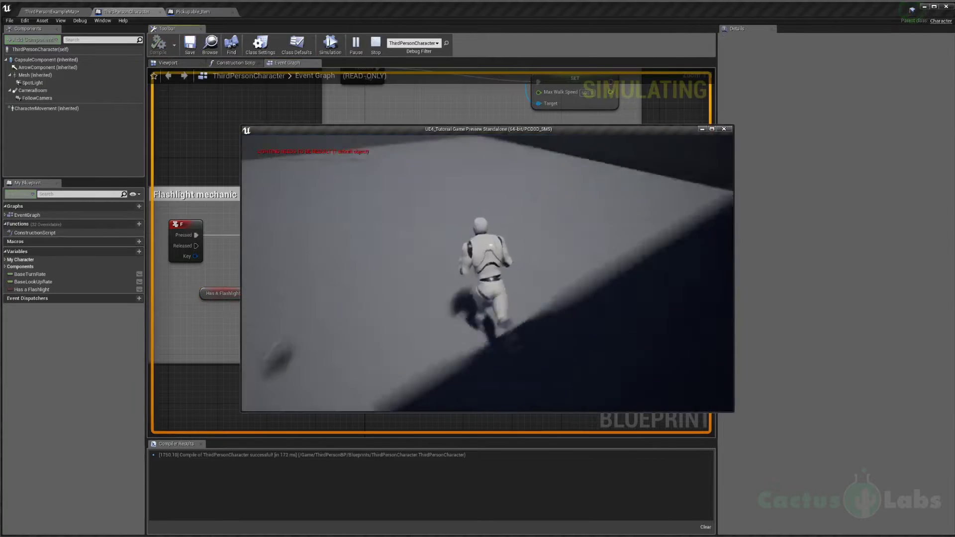
{"action": "key", "text": "f"}
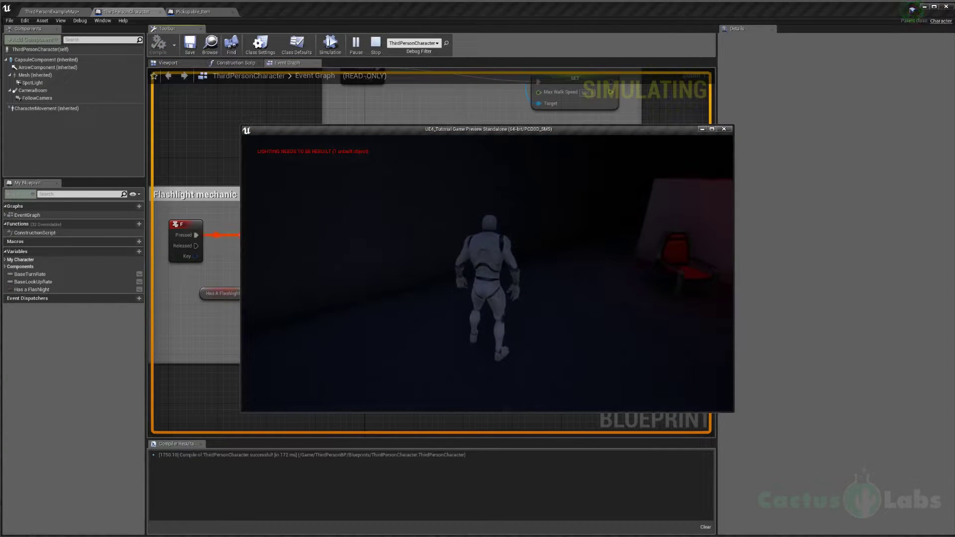
{"action": "key", "text": "Escape"}
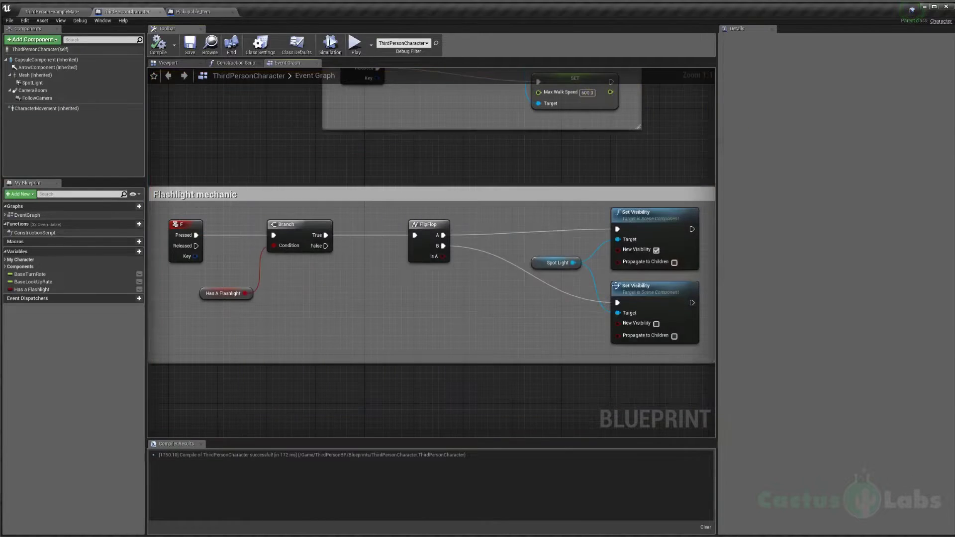
In the Pickupable_Item blueprint, add a Set Has A Flashlight node from As Third Person Character, enable its value, and compile
{"action": "left_click", "coordinate": [192, 12]}
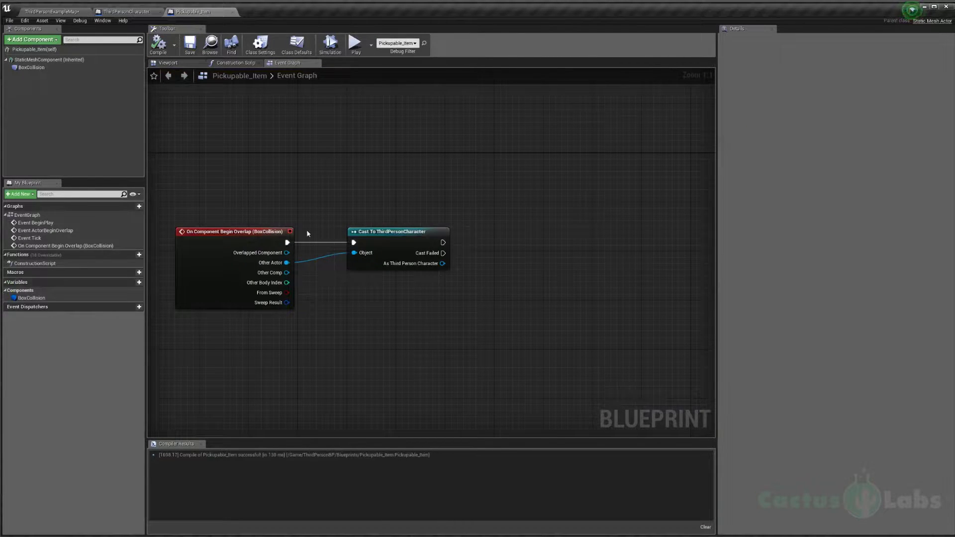
{"action": "right_click_drag", "start_coordinate": [403, 250], "coordinate": [376, 248]}
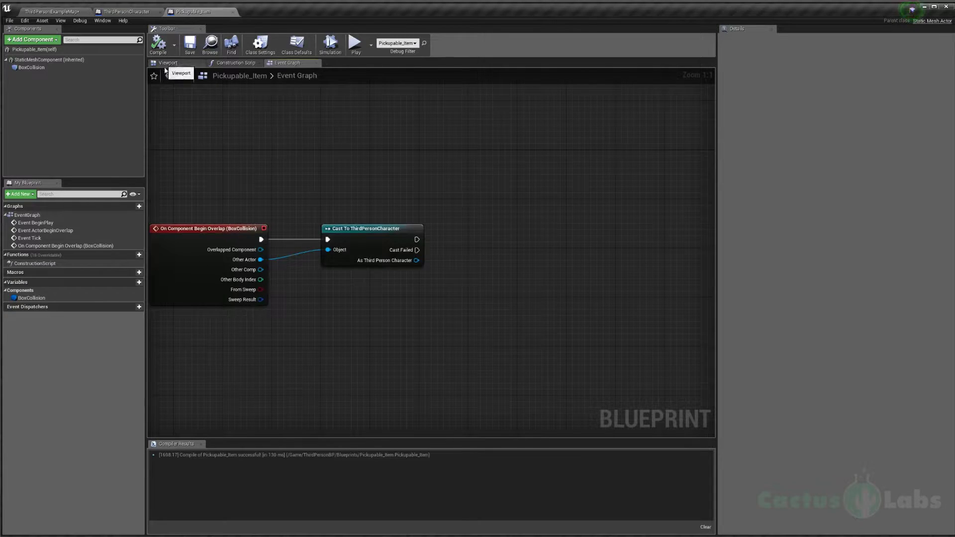
{"action": "left_click_drag", "start_coordinate": [196, 196], "coordinate": [397, 301]}
{"action": "left_click_drag", "start_coordinate": [224, 177], "coordinate": [462, 254]}
{"action": "left_click", "coordinate": [399, 288]}
{"action": "type", "text": "set"}
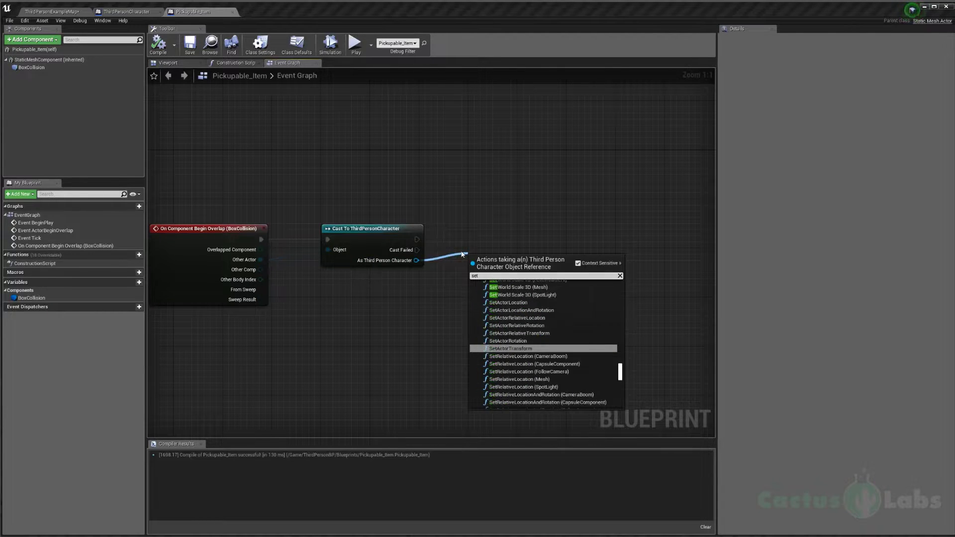
{"action": "type", "text": " has"}
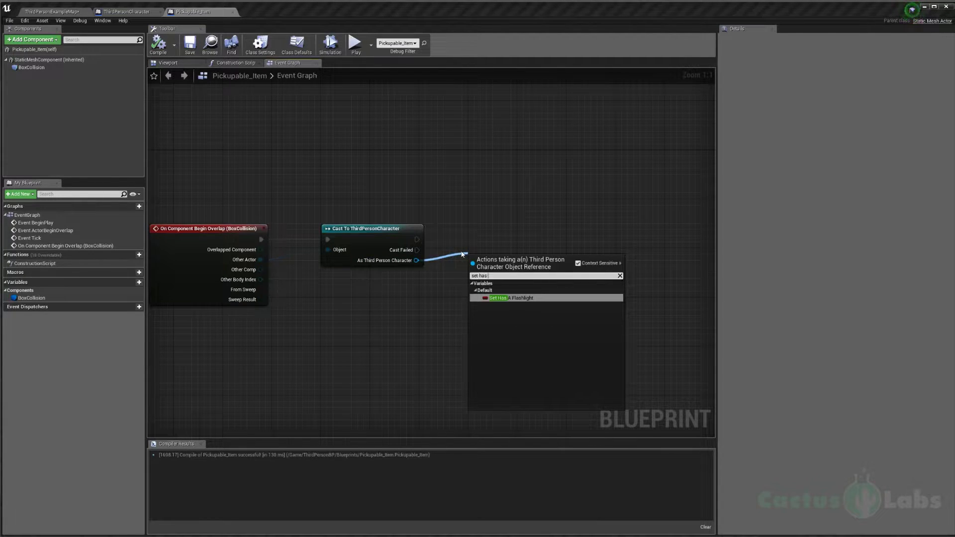
{"action": "key", "text": "Return"}
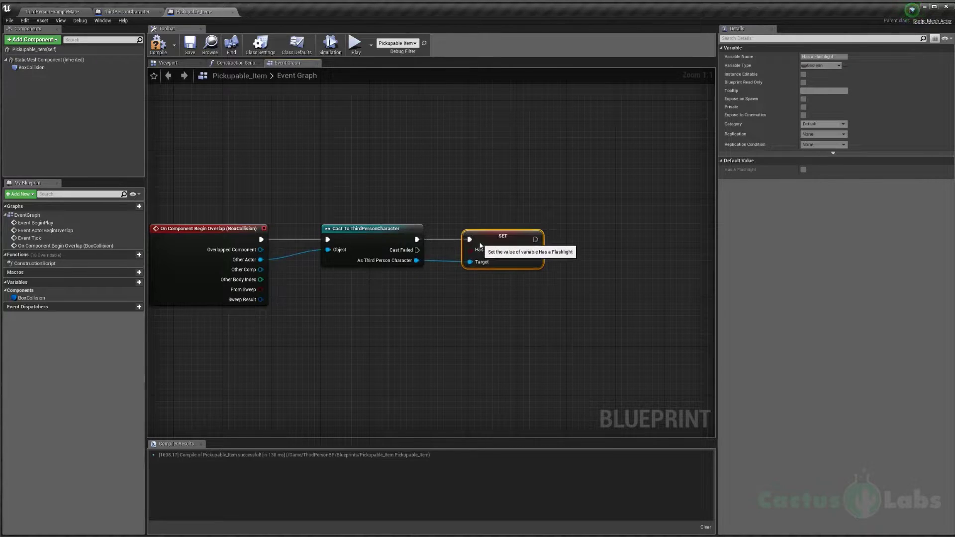
{"action": "left_click", "coordinate": [444, 203]}
{"action": "left_click", "coordinate": [158, 45]}
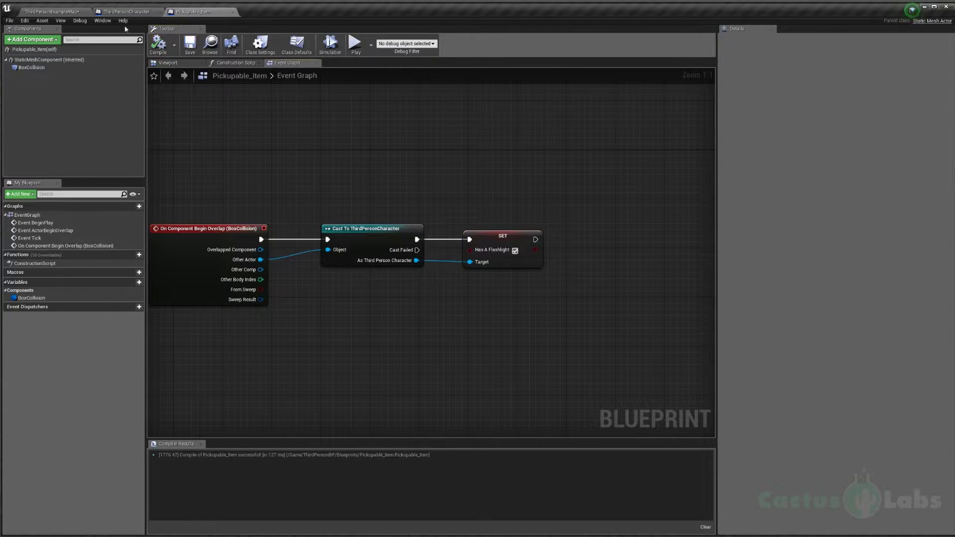
Add a DestroyActor node executed after the Set Has A Flashlight node
{"action": "right_click_drag", "start_coordinate": [461, 218], "coordinate": [424, 201]}
{"action": "scroll", "coordinate": [354, 121], "scroll_direction": "down", "scroll_amount": 2}
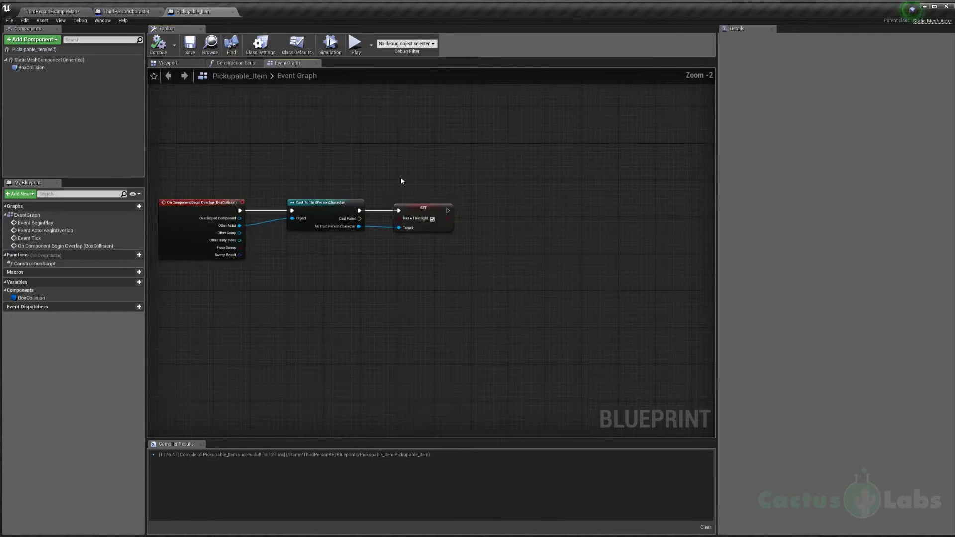
{"action": "scroll", "coordinate": [400, 178], "scroll_direction": "up", "scroll_amount": 1}
{"action": "right_click_drag", "start_coordinate": [482, 215], "coordinate": [426, 231]}
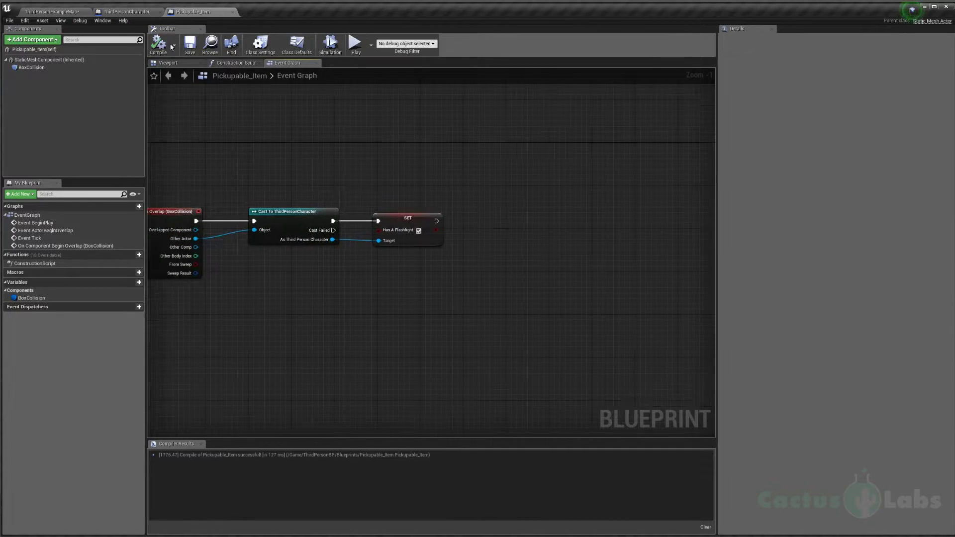
{"action": "left_click", "coordinate": [168, 63]}
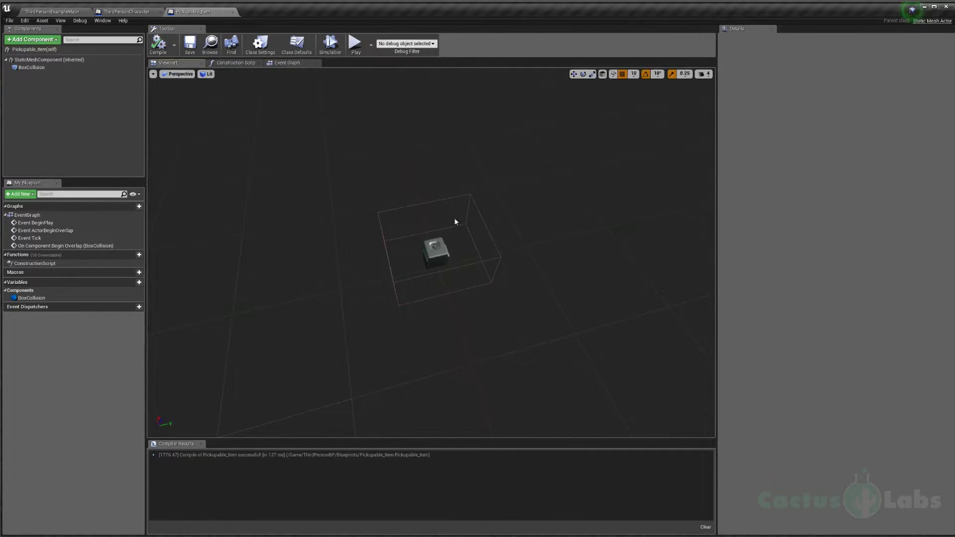
{"action": "left_click", "coordinate": [297, 65]}
{"action": "right_click_drag", "start_coordinate": [444, 219], "coordinate": [401, 218]}
{"action": "left_click_drag", "start_coordinate": [393, 226], "coordinate": [452, 226]}
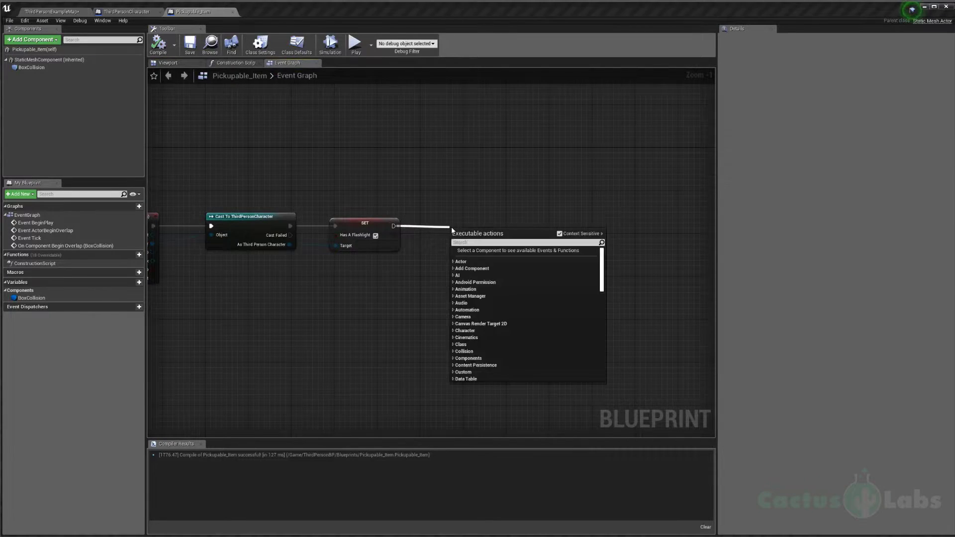
{"action": "type", "text": "destroy"}
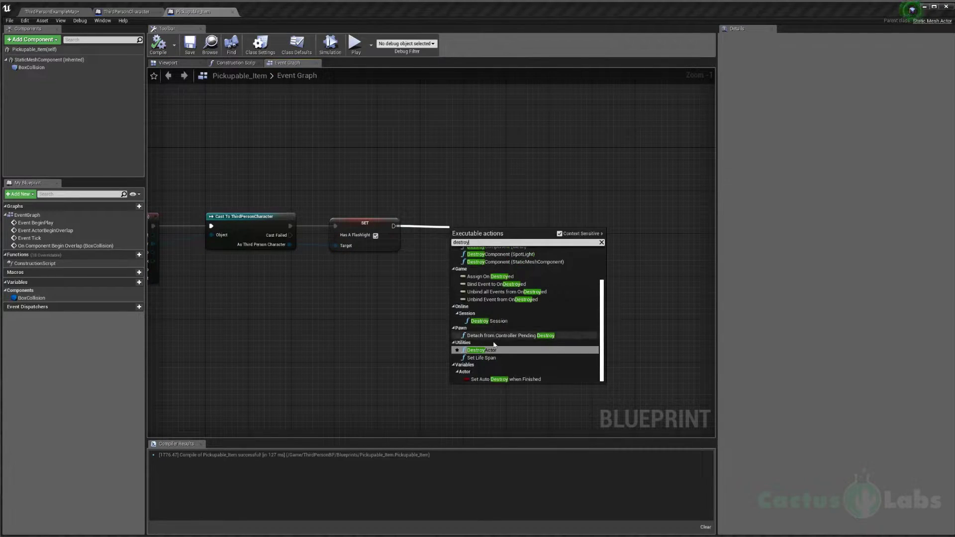
{"action": "left_click", "coordinate": [485, 350]}
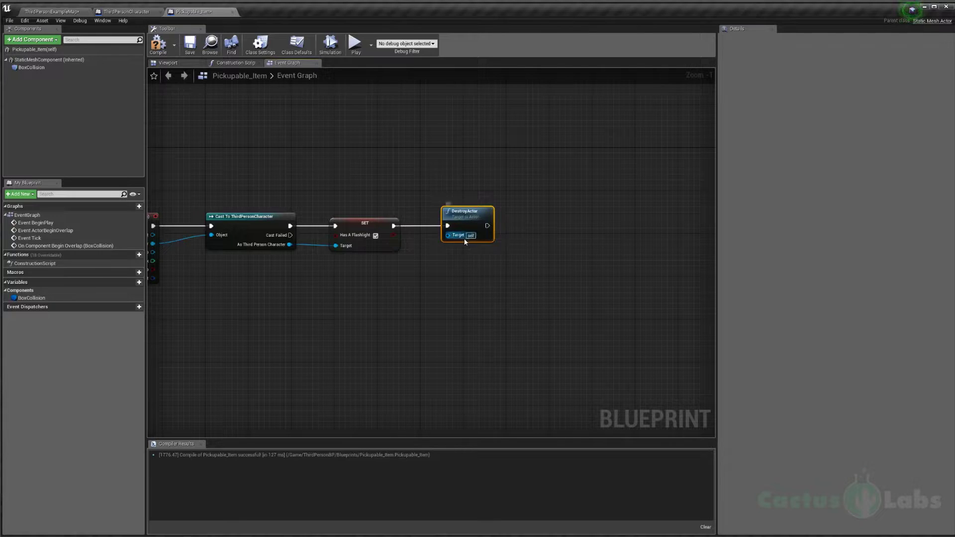
Connect As Third Person Character to DestroyActor's Target and break that link again
{"action": "right_click_drag", "start_coordinate": [270, 268], "coordinate": [294, 302]}
{"action": "left_click_drag", "start_coordinate": [311, 277], "coordinate": [479, 270]}
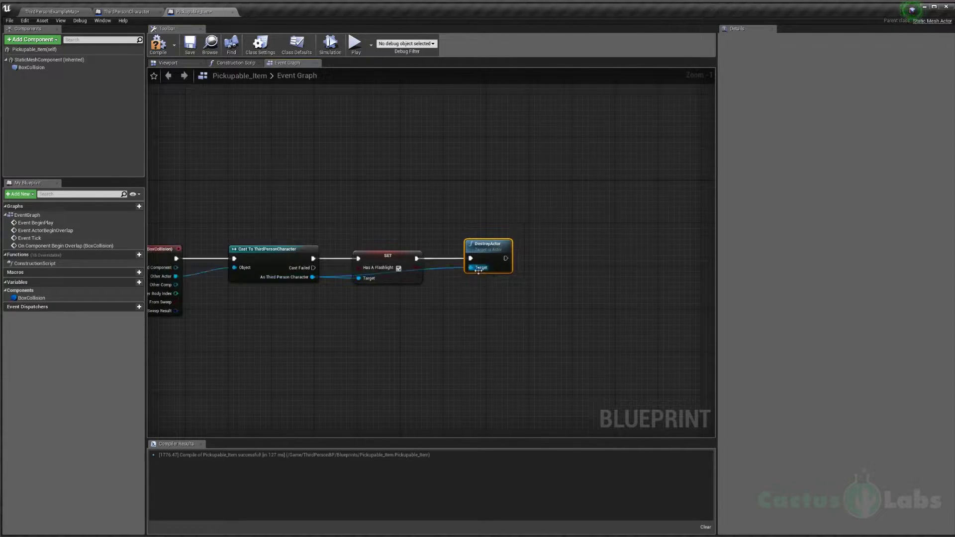
{"action": "right_click", "coordinate": [479, 268]}
{"action": "left_click", "coordinate": [496, 287]}
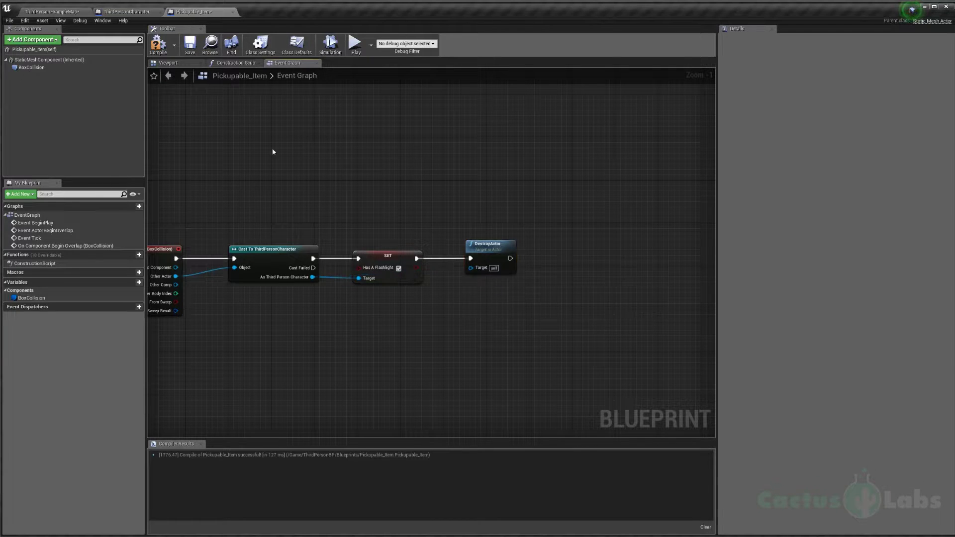
Compile and save the Pickupable_Item blueprint, and play-test picking up the item and using the flashlight in the dark area
{"action": "left_click", "coordinate": [158, 44]}
{"action": "left_click", "coordinate": [190, 44]}
{"action": "left_click", "coordinate": [354, 46]}
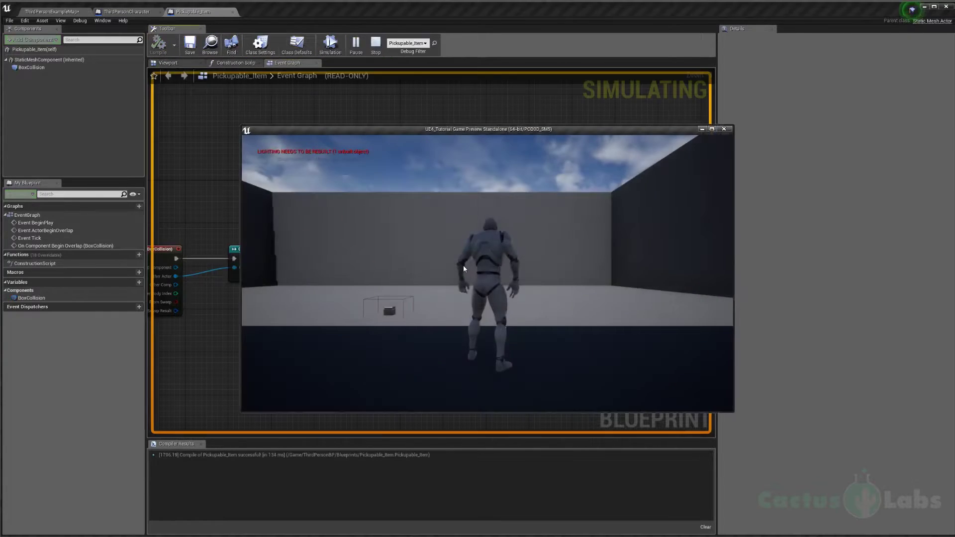
{"action": "key", "text": "w"}
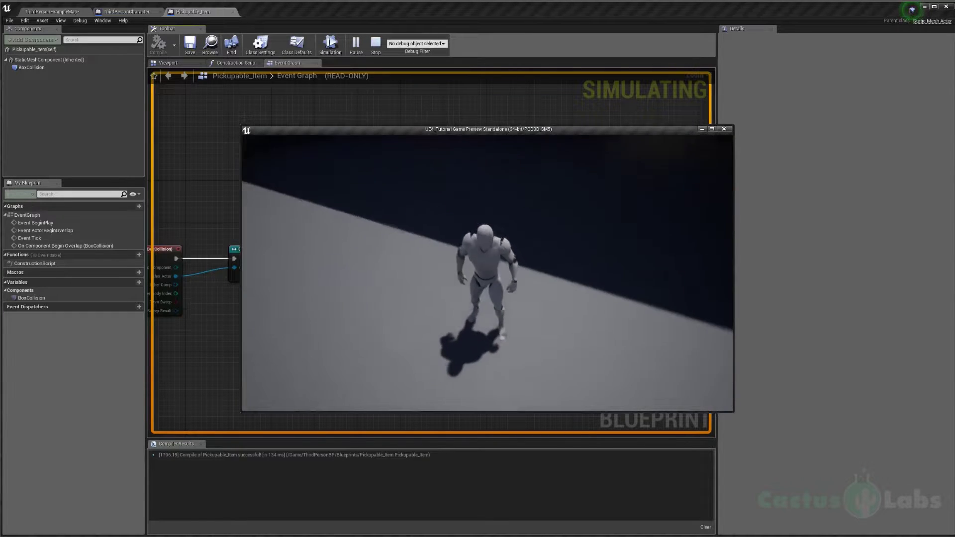
{"action": "key", "text": "w"}
{"action": "key", "text": "w"}
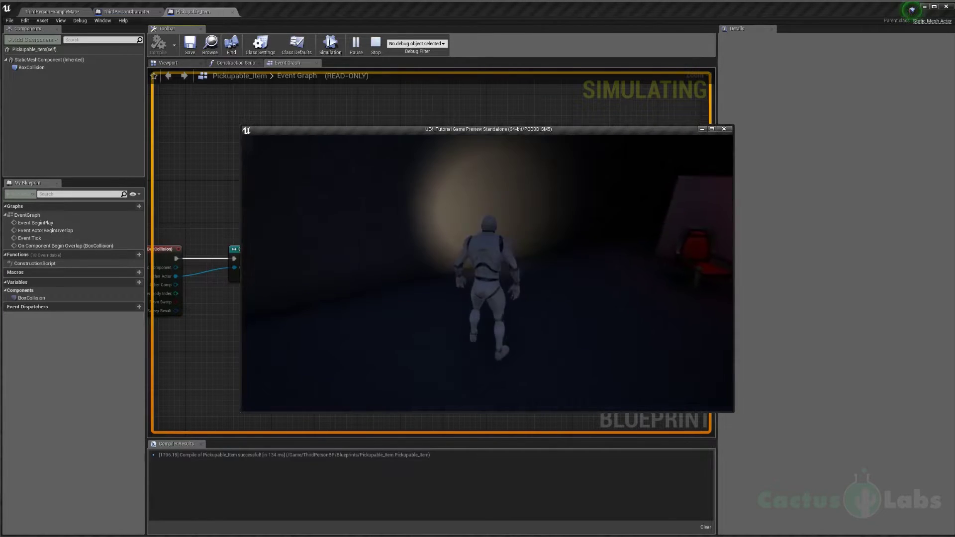
{"action": "key", "text": "w"}
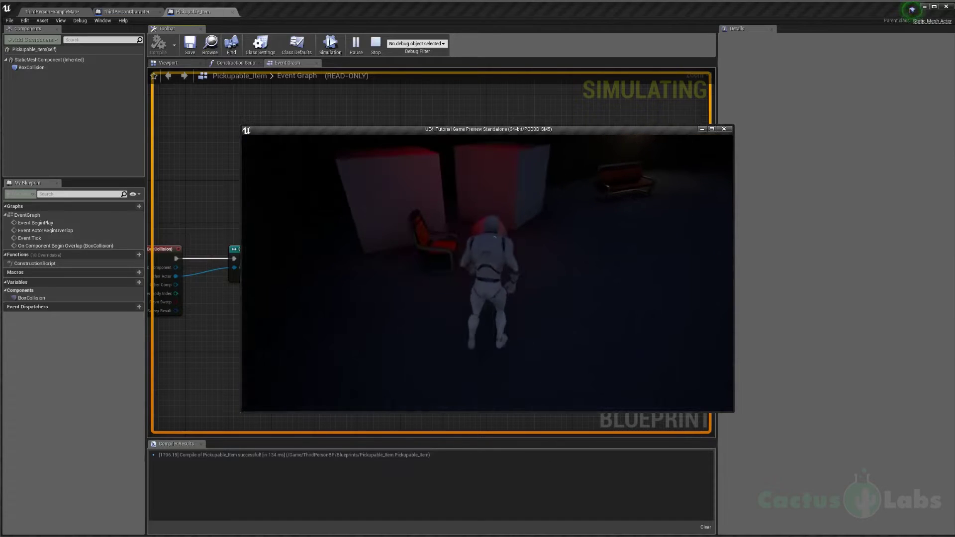
{"action": "key", "text": "w"}
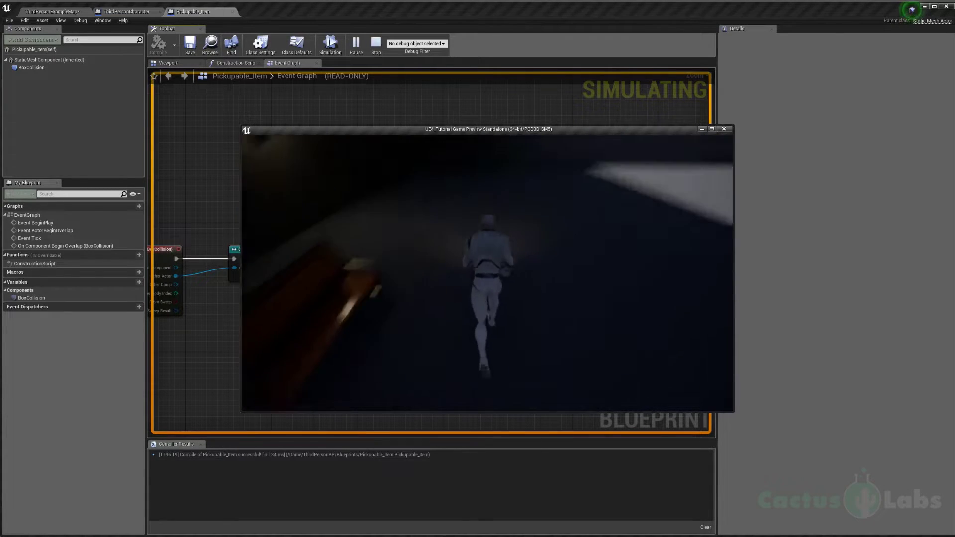
{"action": "key", "text": "Escape"}
End the play-test, return to the ThirdPersonExampleMap level, and duplicate the Pickupable_Item blueprint in the Blueprints folder
{"action": "scroll", "coordinate": [416, 192], "scroll_direction": "down", "scroll_amount": 3}
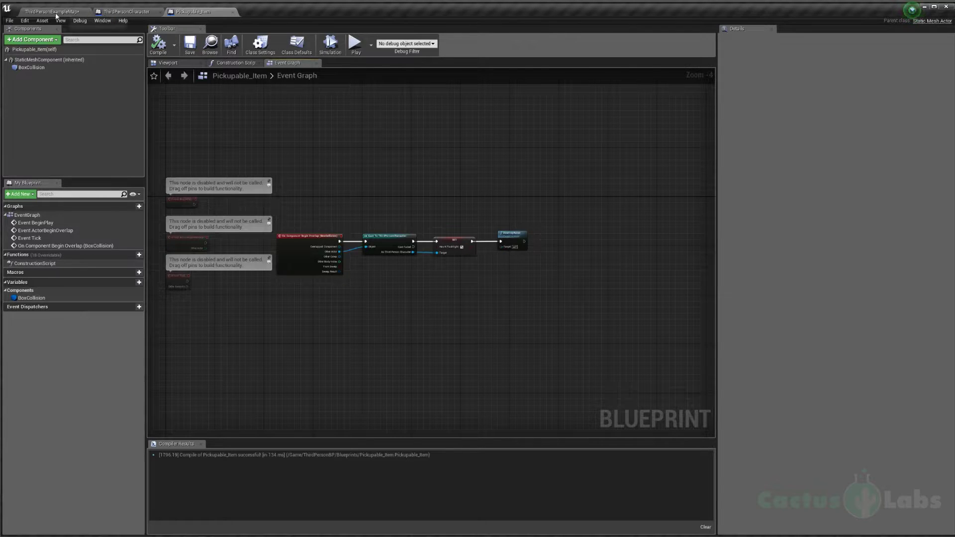
{"action": "right_click_drag", "start_coordinate": [179, 98], "coordinate": [219, 107]}
{"action": "left_click", "coordinate": [74, 13]}
{"action": "right_click_drag", "start_coordinate": [377, 163], "coordinate": [339, 182]}
{"action": "left_click", "coordinate": [476, 261]}
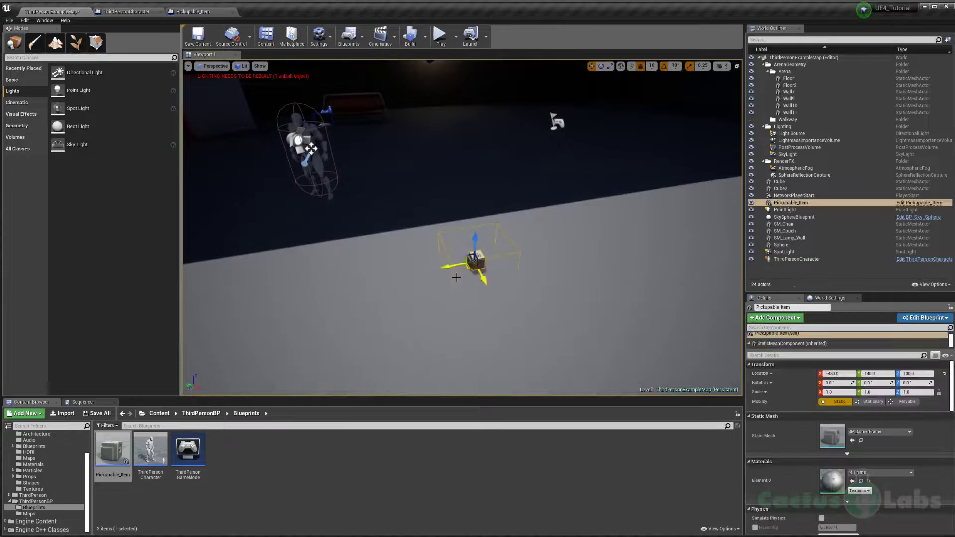
{"action": "right_click", "coordinate": [116, 463]}
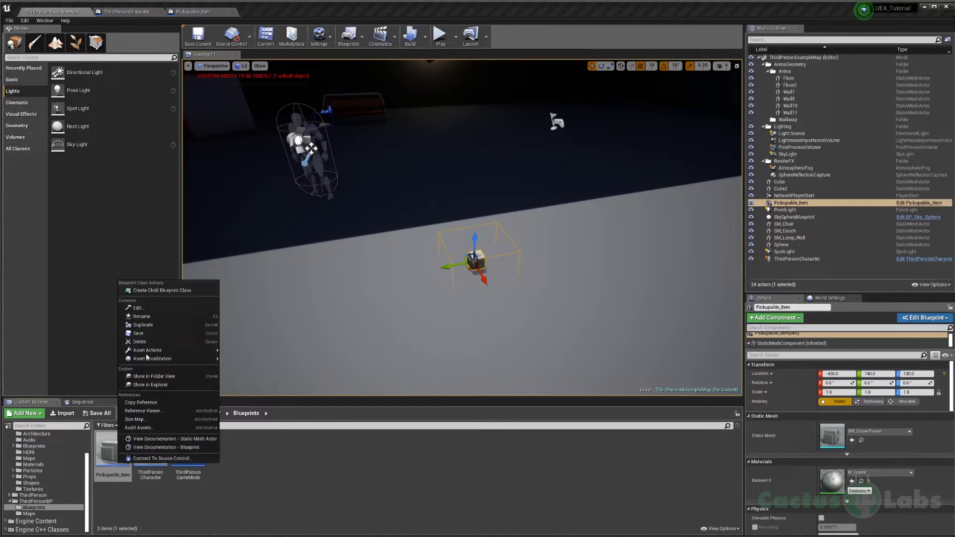
{"action": "left_click", "coordinate": [150, 324]}
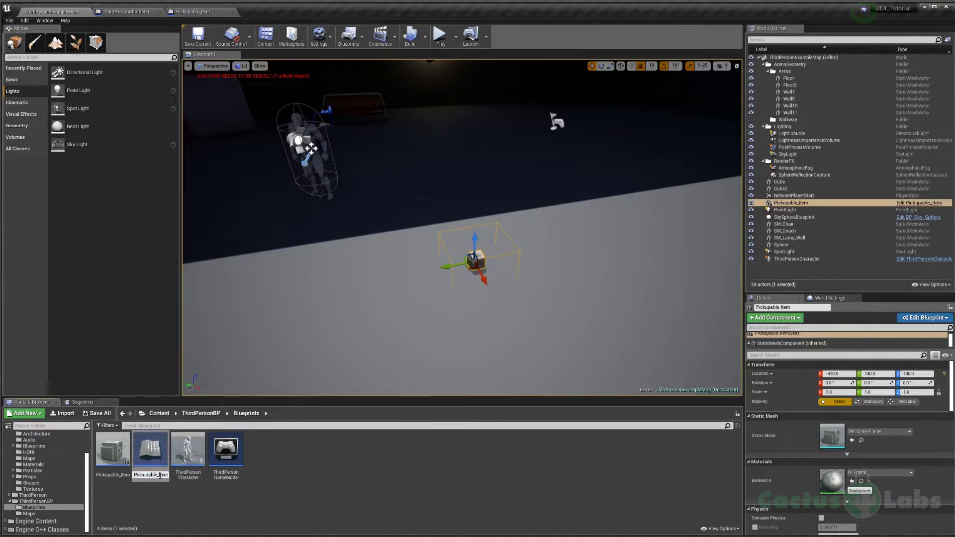
Rename the original Pickupable_Item blueprint as Item_Flashlight
{"action": "right_click", "coordinate": [115, 463]}
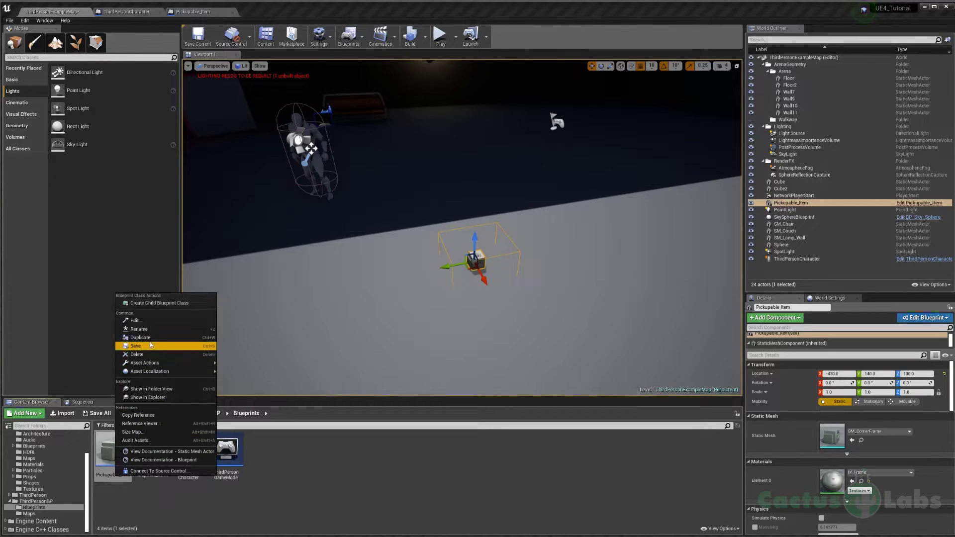
{"action": "left_click", "coordinate": [131, 346]}
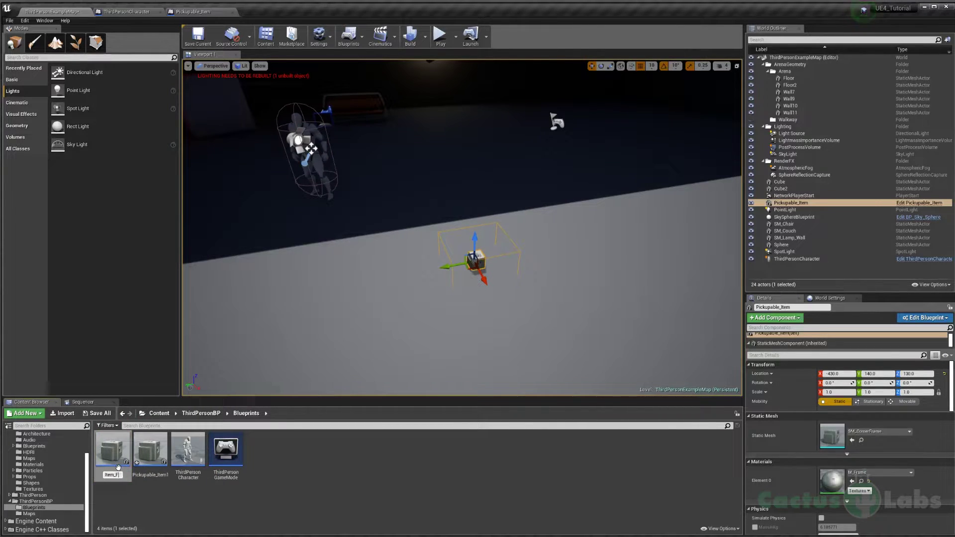
{"action": "type", "text": "Item_Flashlight"}
{"action": "key", "text": "Return"}
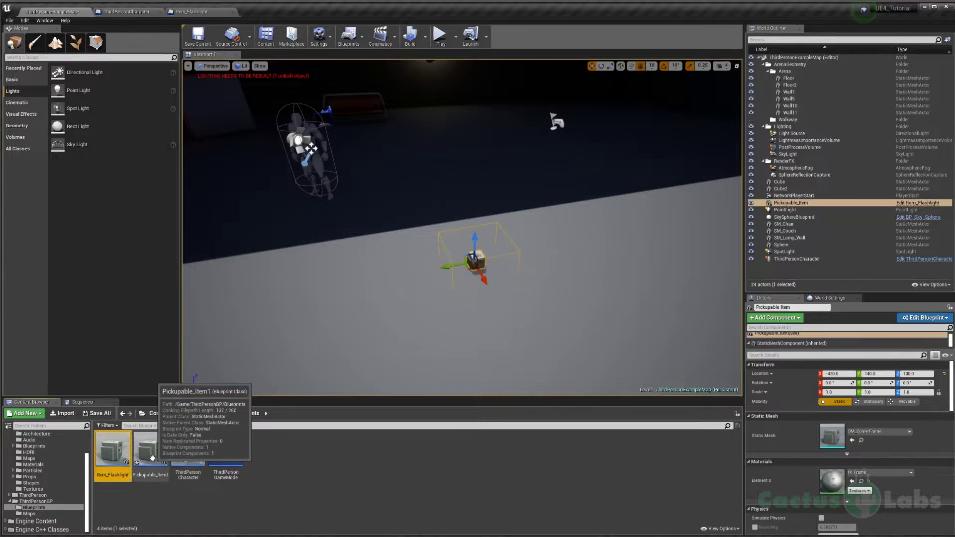
Rename the duplicated blueprint as Item_Speedboost
{"action": "left_click", "coordinate": [149, 470]}
{"action": "right_click", "coordinate": [149, 470]}
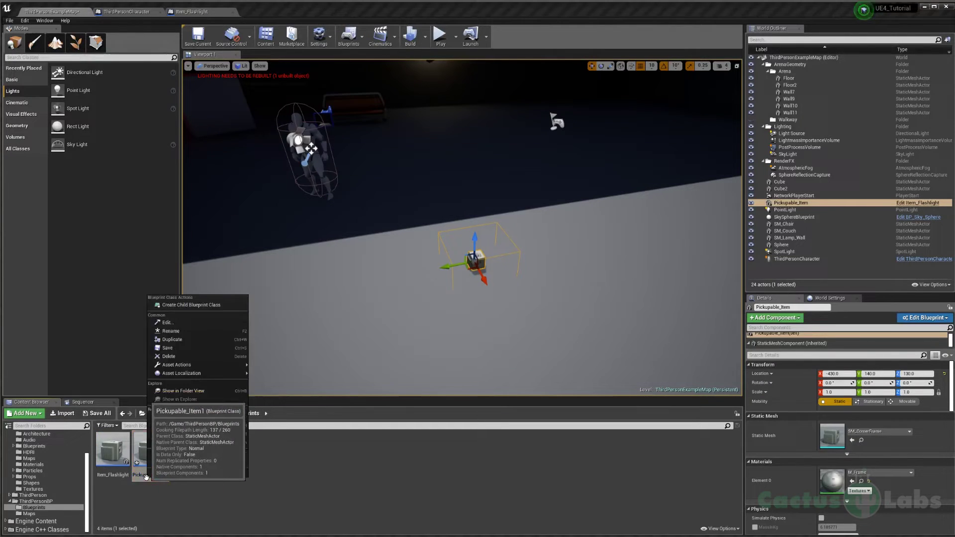
{"action": "left_click", "coordinate": [184, 334]}
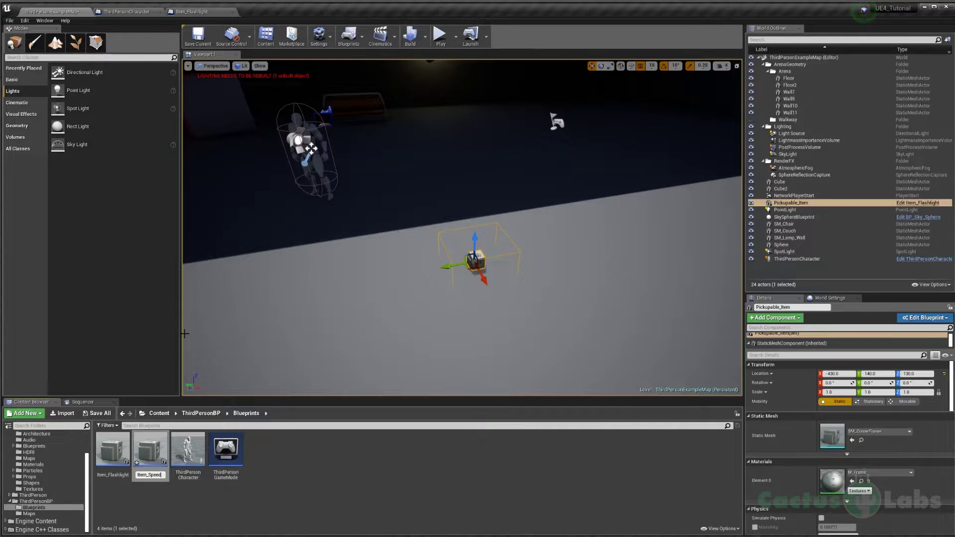
{"action": "type", "text": "Item_Speedboost"}
{"action": "key", "text": "Return"}
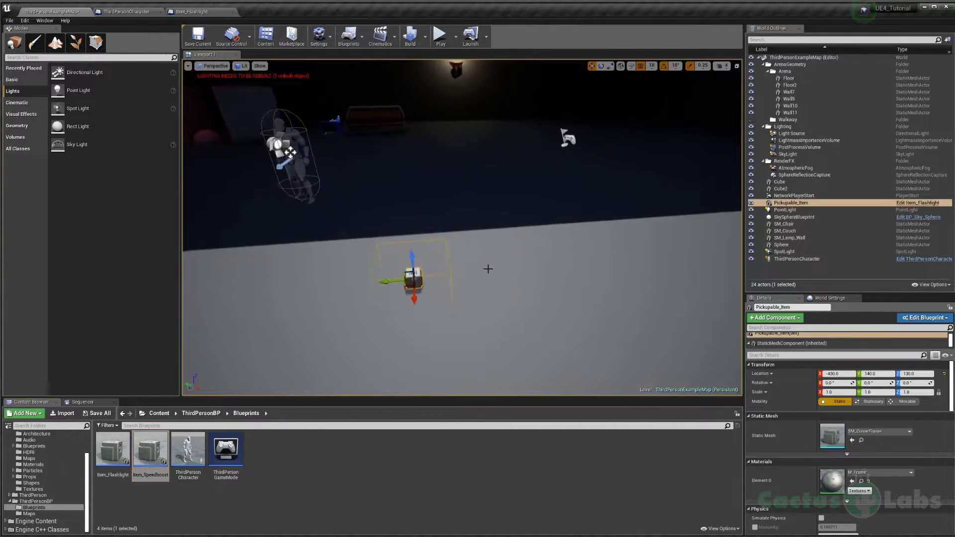
Open the Item_Speedboost blueprint and set the static mesh of its StaticMeshComponent to SM_Cube_02
{"action": "double_click", "coordinate": [151, 457]}
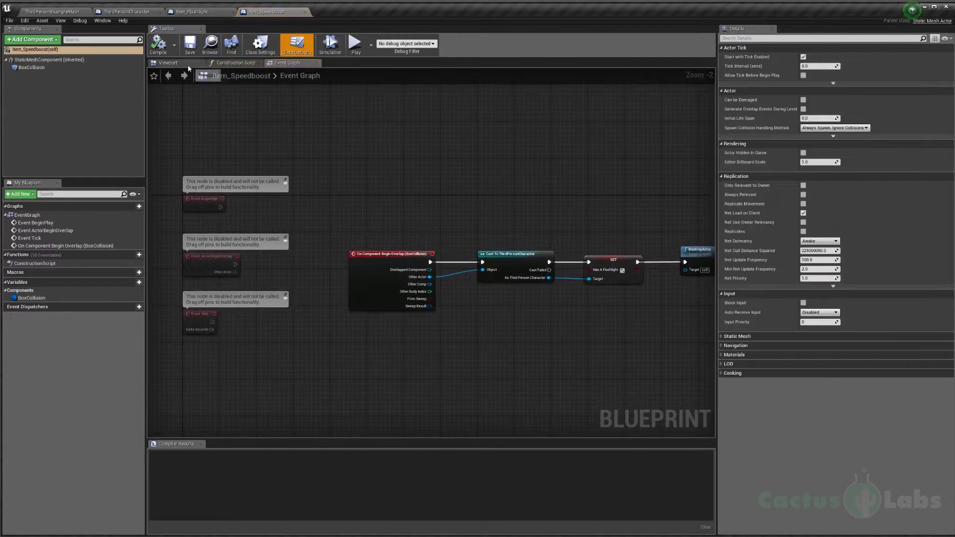
{"action": "left_click", "coordinate": [45, 60]}
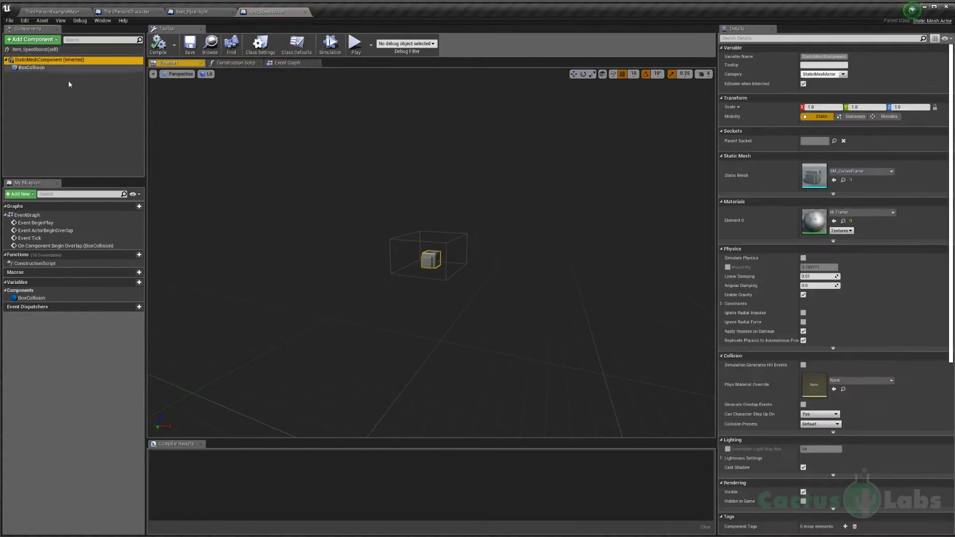
{"action": "left_click", "coordinate": [861, 171]}
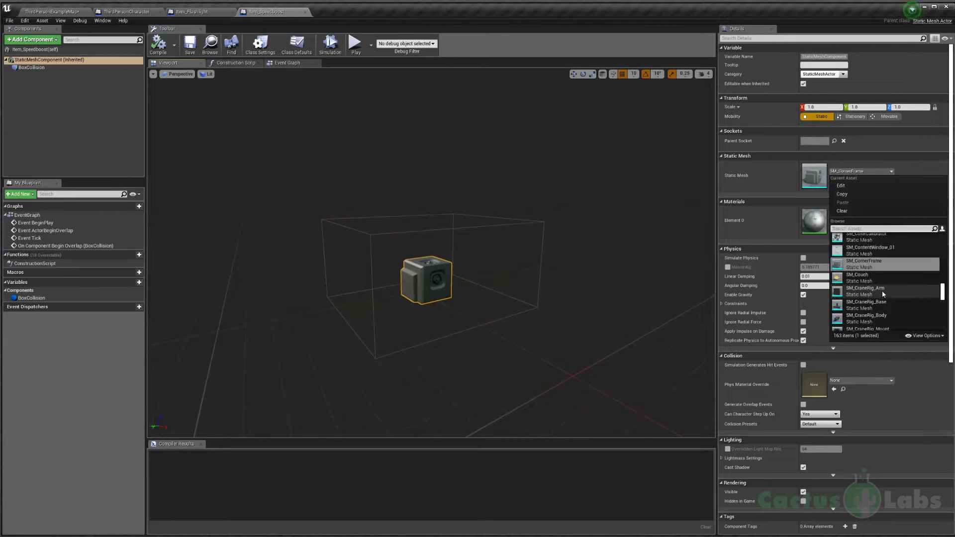
{"action": "scroll", "coordinate": [847, 290], "scroll_direction": "down", "scroll_amount": 2}
{"action": "scroll", "coordinate": [851, 287], "scroll_direction": "down", "scroll_amount": 5}
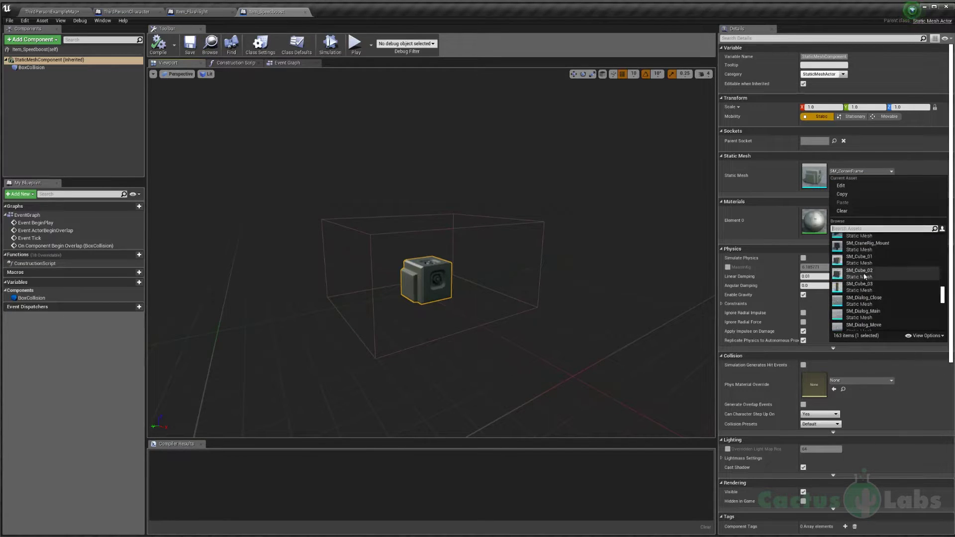
{"action": "left_click", "coordinate": [861, 274]}
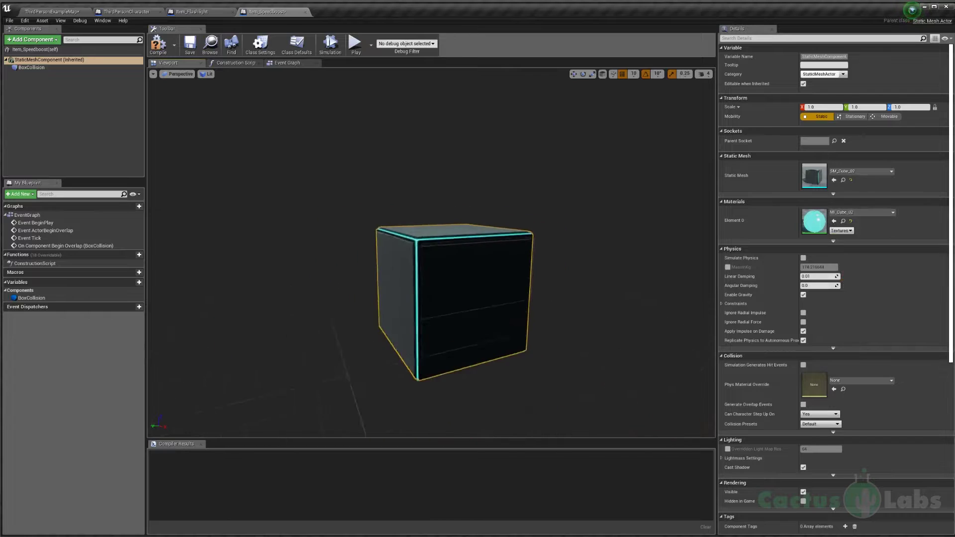
Enlarge the BoxCollision around the cube mesh to a scale of about 5.0 in X, 4.5 in Y and 2.5 in Z
{"action": "right_click_drag", "start_coordinate": [346, 243], "coordinate": [371, 261]}
{"action": "left_click", "coordinate": [40, 68]}
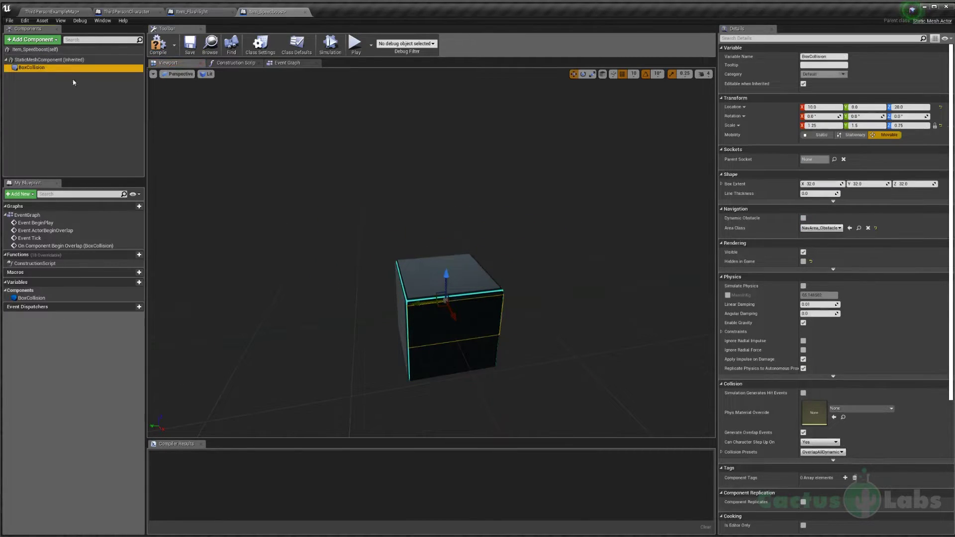
{"action": "right_click_drag", "start_coordinate": [453, 318], "coordinate": [444, 304]}
{"action": "key", "text": "r"}
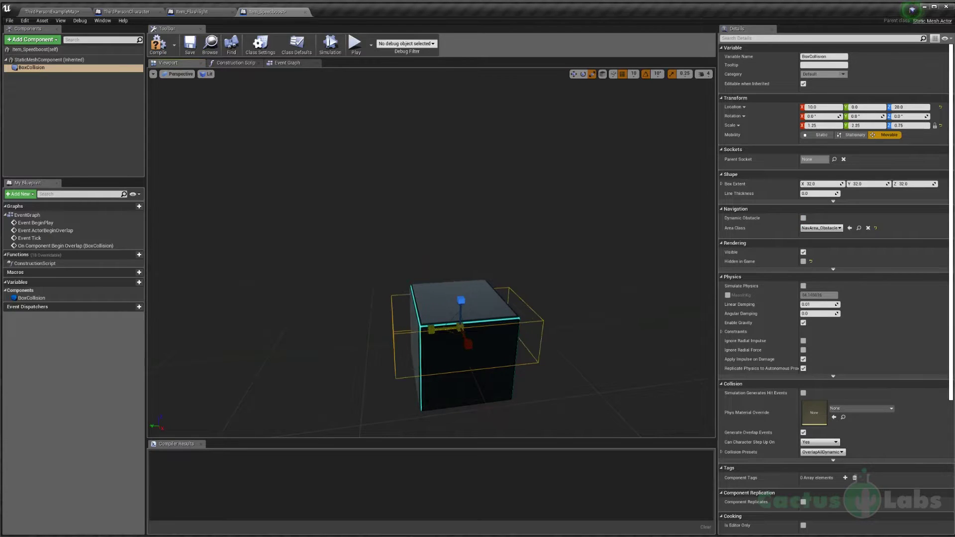
{"action": "left_click_drag", "start_coordinate": [431, 330], "coordinate": [390, 332]}
{"action": "right_click_drag", "start_coordinate": [433, 319], "coordinate": [495, 333]}
{"action": "left_click_drag", "start_coordinate": [486, 246], "coordinate": [553, 263]}
{"action": "left_click_drag", "start_coordinate": [459, 213], "coordinate": [459, 170]}
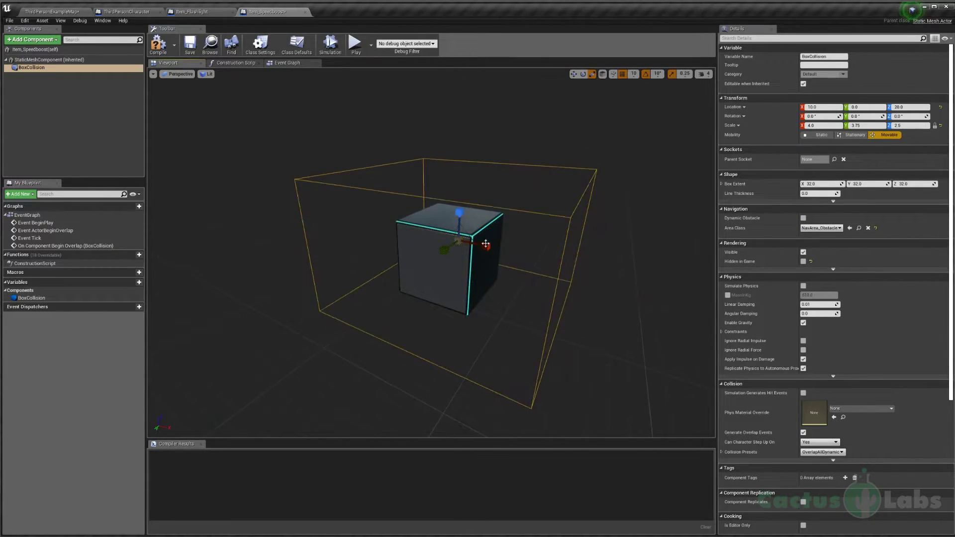
{"action": "right_click_drag", "start_coordinate": [486, 244], "coordinate": [452, 249]}
{"action": "left_click_drag", "start_coordinate": [365, 234], "coordinate": [345, 236]}
{"action": "left_click_drag", "start_coordinate": [404, 240], "coordinate": [424, 257]}
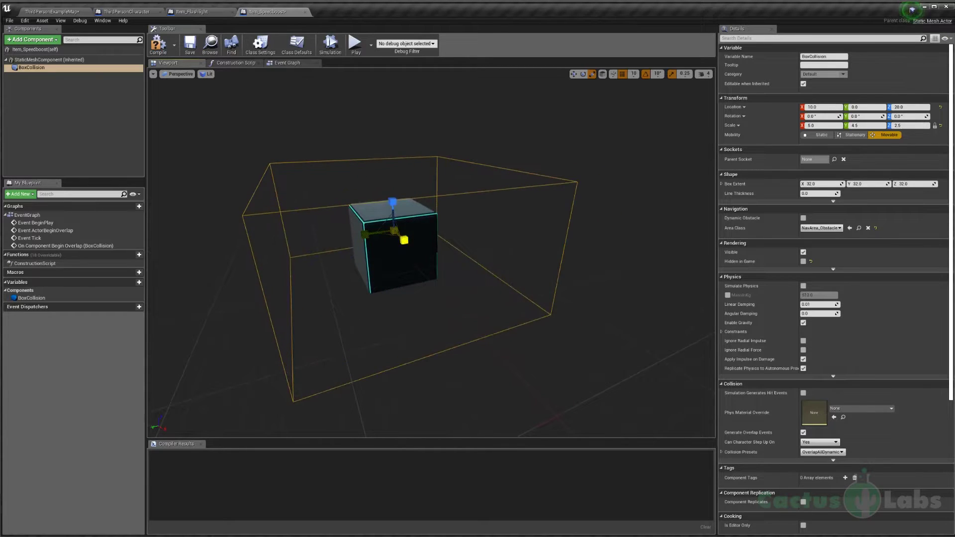
Place an Item_Speedboost instance on the level floor near the flashlight item
{"action": "left_click", "coordinate": [52, 11]}
{"action": "left_click_drag", "start_coordinate": [150, 450], "coordinate": [501, 251]}
{"action": "right_click_drag", "start_coordinate": [501, 251], "coordinate": [557, 253]}
{"action": "key", "text": "r"}
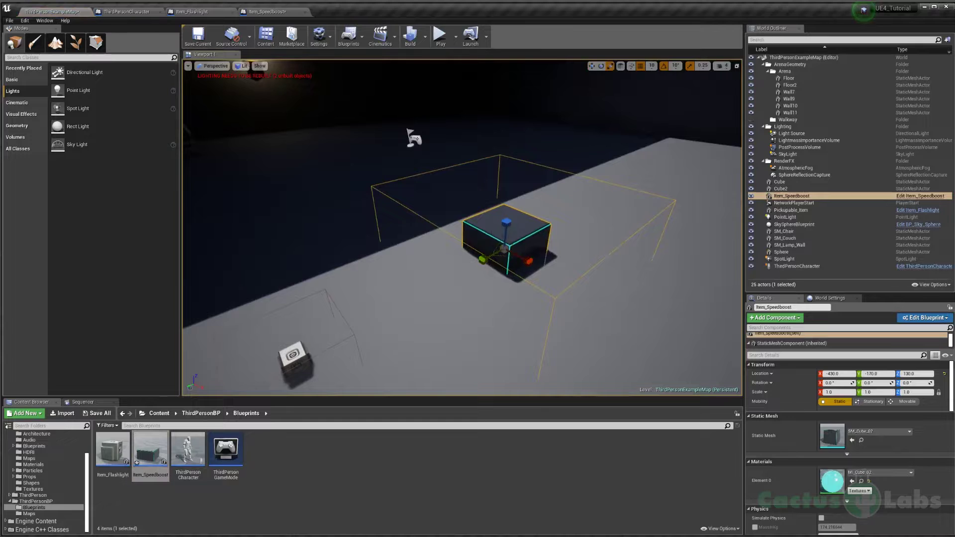
Set the scale of Item_Speedboost's StaticMeshComponent to 0.4 on all axes and check the item's size in the level
{"action": "left_click", "coordinate": [268, 12]}
{"action": "left_click", "coordinate": [52, 60]}
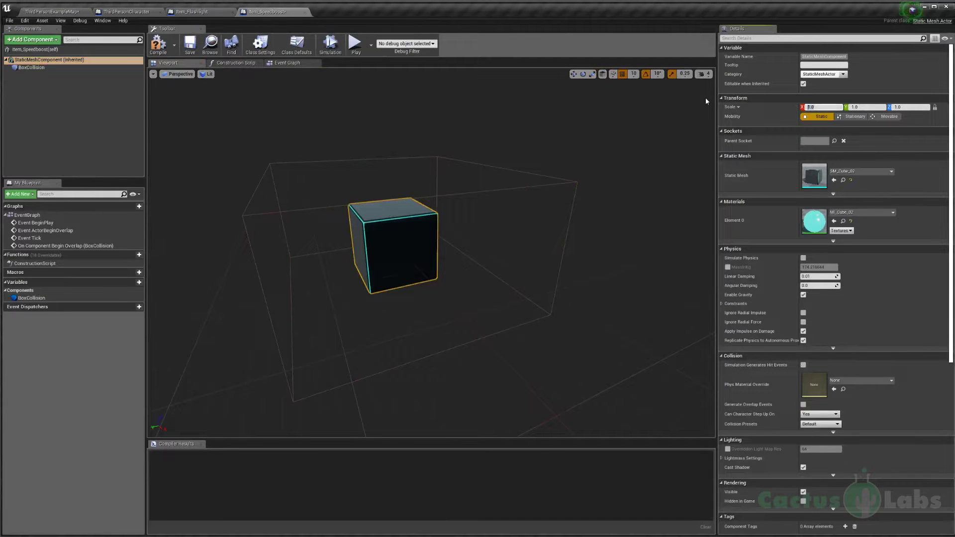
{"action": "type", "text": "0.2"}
{"action": "key", "text": "Return"}
{"action": "left_click", "coordinate": [828, 106]}
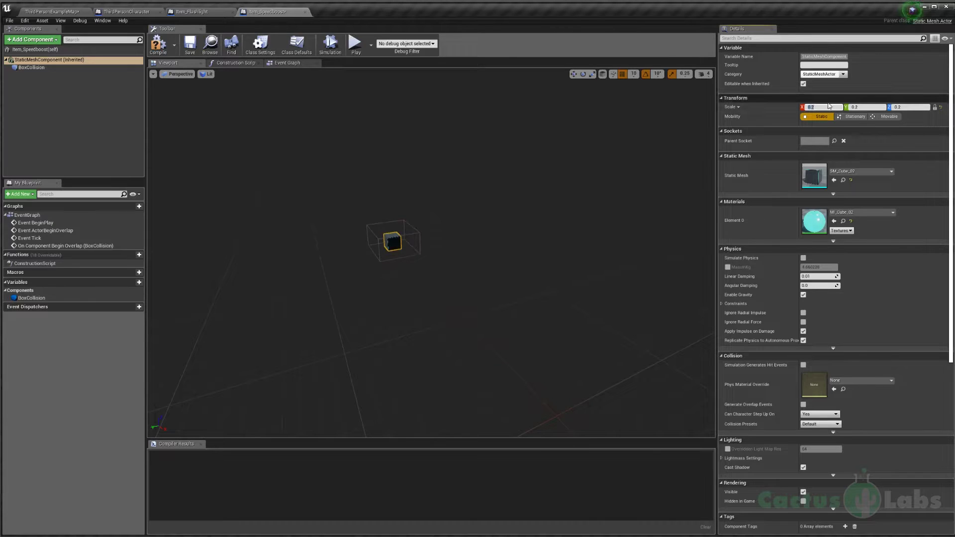
{"action": "type", "text": "0.4"}
{"action": "key", "text": "Return"}
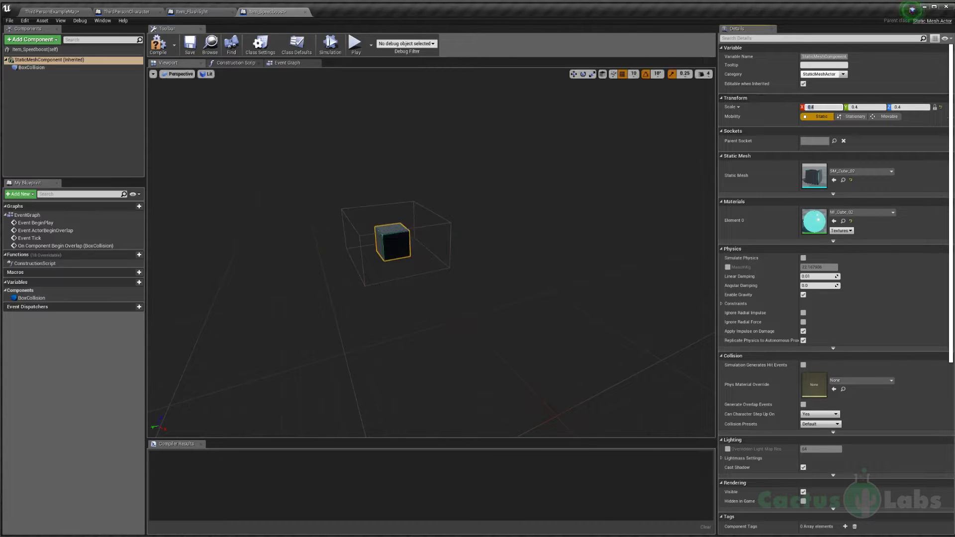
{"action": "left_click", "coordinate": [56, 13]}
{"action": "right_click_drag", "start_coordinate": [358, 169], "coordinate": [324, 187]}
{"action": "right_click_drag", "start_coordinate": [516, 262], "coordinate": [396, 266]}
{"action": "key", "text": "w"}
{"action": "scroll", "coordinate": [515, 75], "scroll_direction": "down", "scroll_amount": 3}
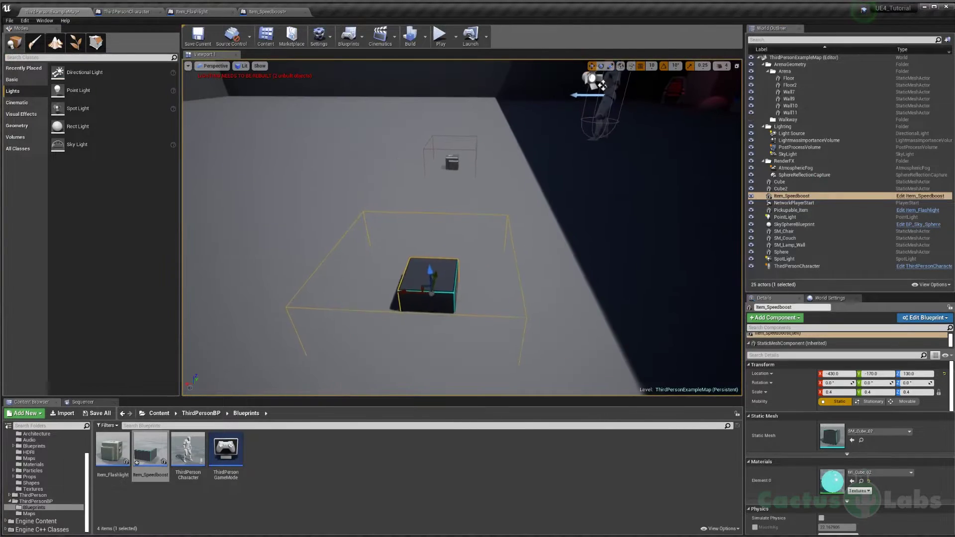
Open the Item_Speedboost event graph and compile the blueprint
{"action": "left_click", "coordinate": [267, 12]}
{"action": "left_click", "coordinate": [300, 63]}
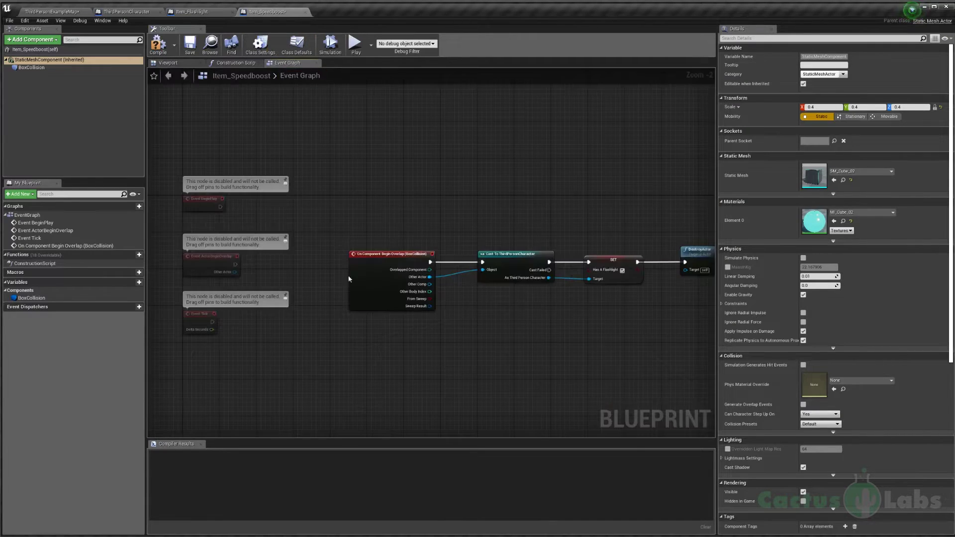
{"action": "left_click", "coordinate": [164, 48]}
{"action": "scroll", "coordinate": [529, 206], "scroll_direction": "up", "scroll_amount": 2}
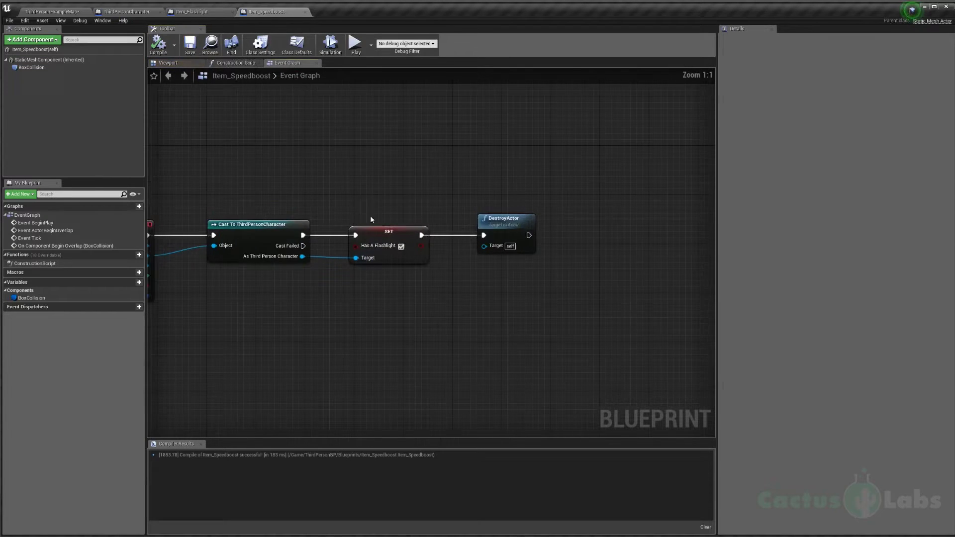
Add a Boolean variable named Can Sprint to the ThirdPersonCharacter blueprint and compile it
{"action": "left_click", "coordinate": [105, 11]}
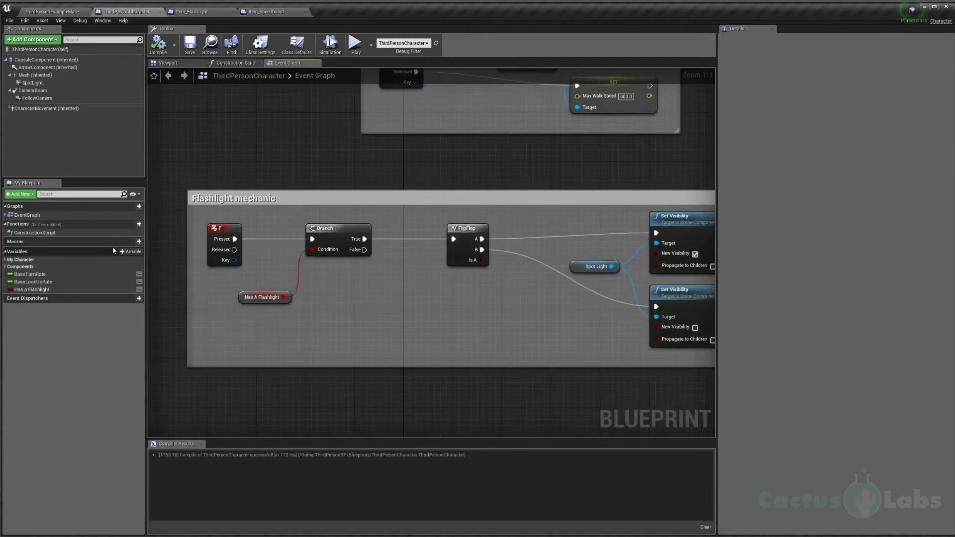
{"action": "left_click", "coordinate": [131, 252]}
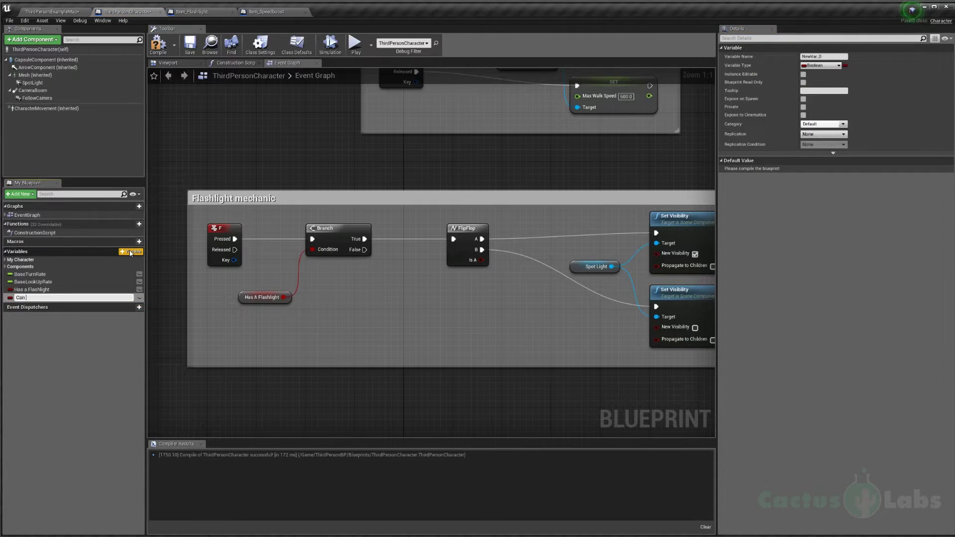
{"action": "key", "text": "Return"}
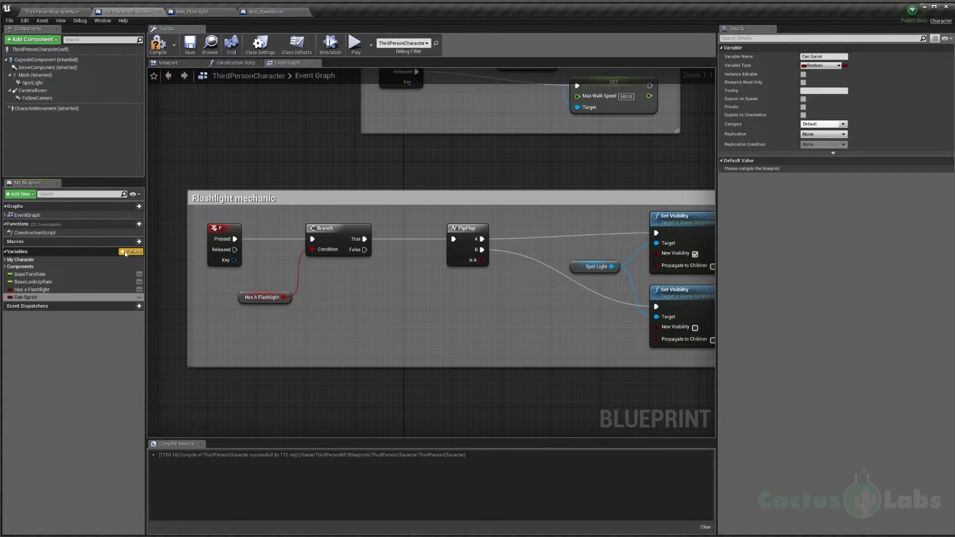
{"action": "left_click", "coordinate": [159, 44]}
In the Sprint Mechanic group, insert a Branch between Left Shift Pressed and the Set Max Walk Speed 900 node
{"action": "scroll", "coordinate": [470, 152], "scroll_direction": "down", "scroll_amount": 2}
{"action": "right_click_drag", "start_coordinate": [467, 152], "coordinate": [343, 288]}
{"action": "right_click_drag", "start_coordinate": [334, 254], "coordinate": [363, 256]}
{"action": "scroll", "coordinate": [363, 253], "scroll_direction": "up", "scroll_amount": 2}
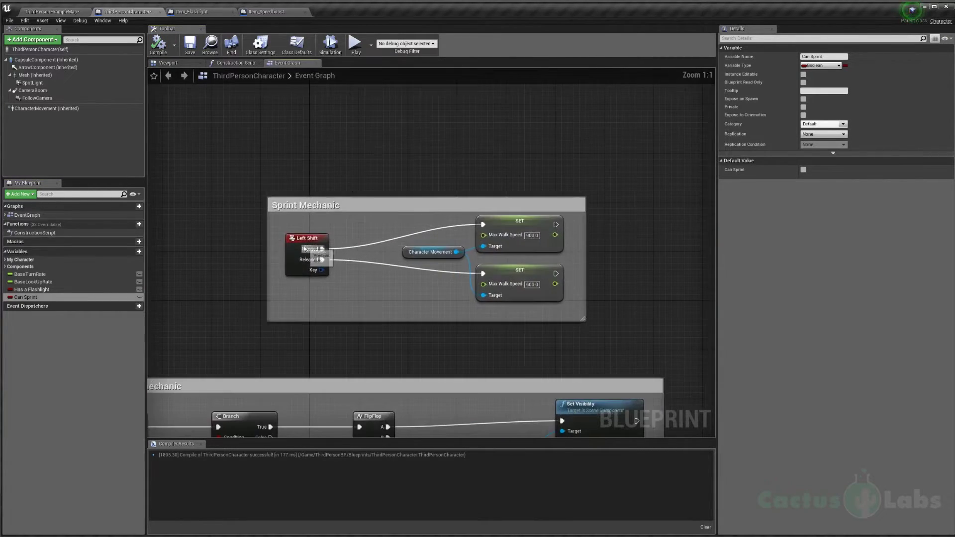
{"action": "left_click_drag", "start_coordinate": [300, 242], "coordinate": [318, 225]}
{"action": "type", "text": "branch"}
{"action": "key", "text": "Return"}
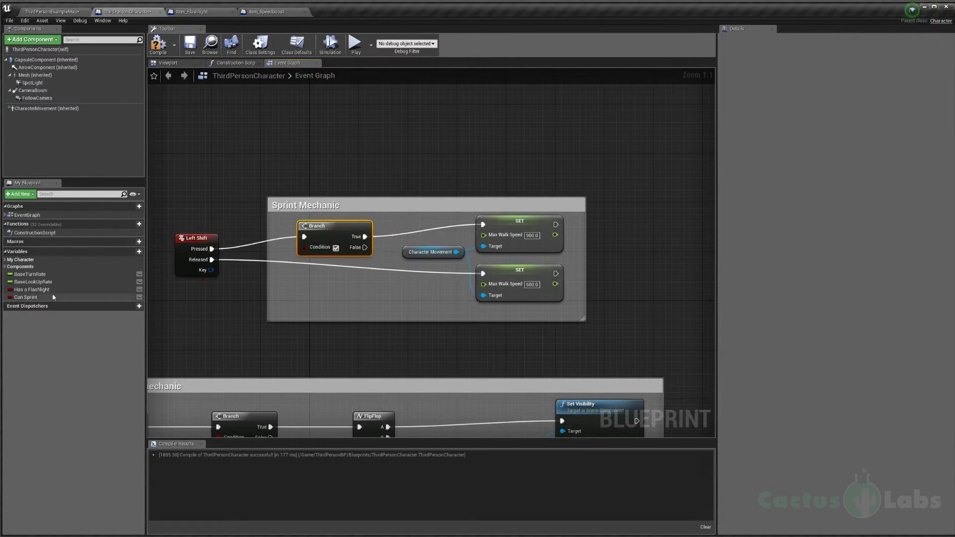
Connect a Can Sprint getter to the Branch condition and widen the Sprint Mechanic comment to enclose the Left Shift event
{"action": "left_click_drag", "start_coordinate": [25, 297], "coordinate": [300, 263]}
{"action": "left_click_drag", "start_coordinate": [252, 242], "coordinate": [322, 277]}
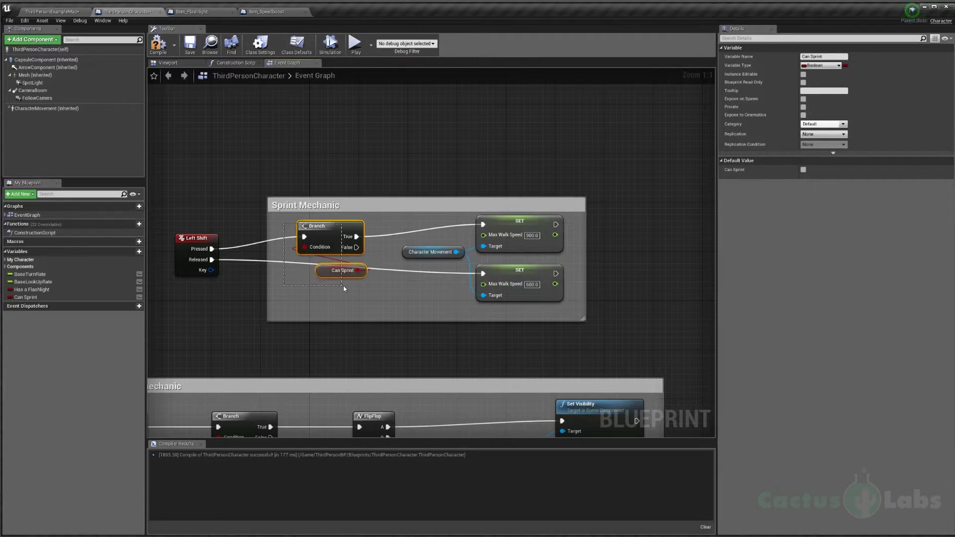
{"action": "left_click_drag", "start_coordinate": [268, 294], "coordinate": [241, 291]}
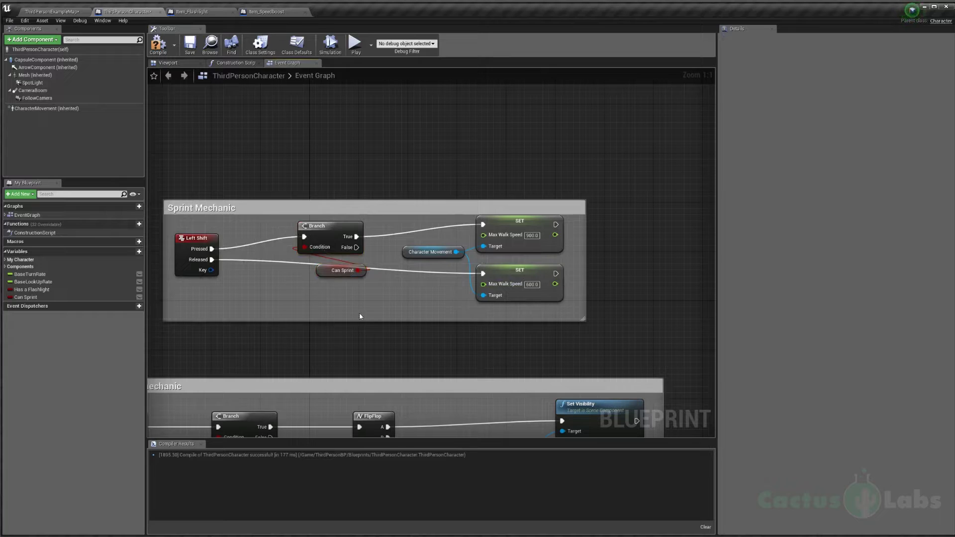
{"action": "right_click_drag", "start_coordinate": [364, 301], "coordinate": [409, 296]}
Delete the Set Has A Flashlight node from the Item_Speedboost event graph
{"action": "left_click", "coordinate": [272, 12]}
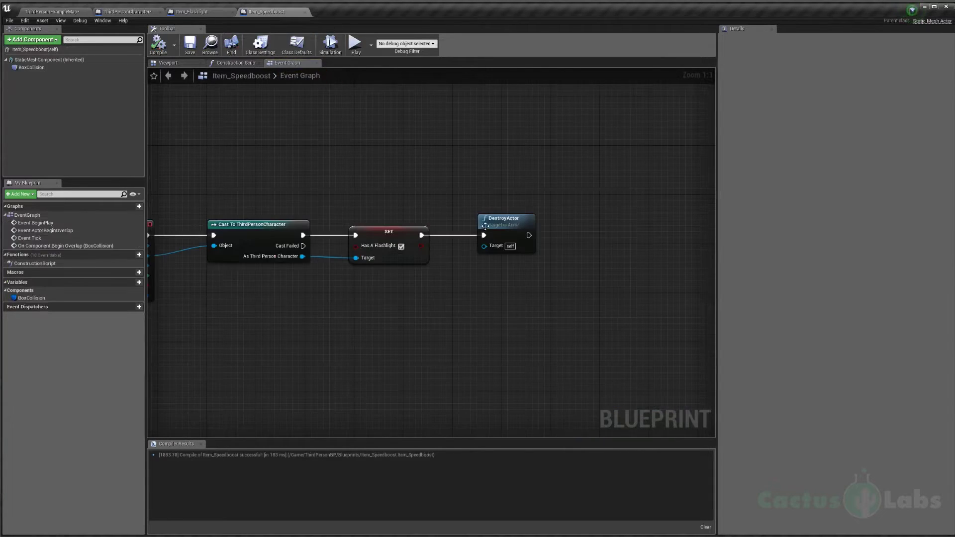
{"action": "right_click_drag", "start_coordinate": [363, 178], "coordinate": [415, 218]}
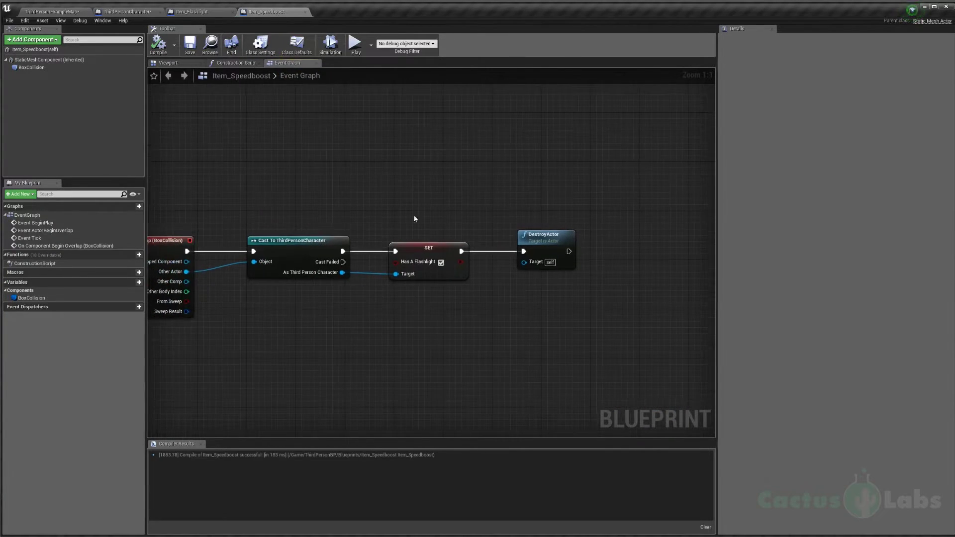
{"action": "left_click_drag", "start_coordinate": [465, 306], "coordinate": [467, 306]}
{"action": "key", "text": "Delete"}
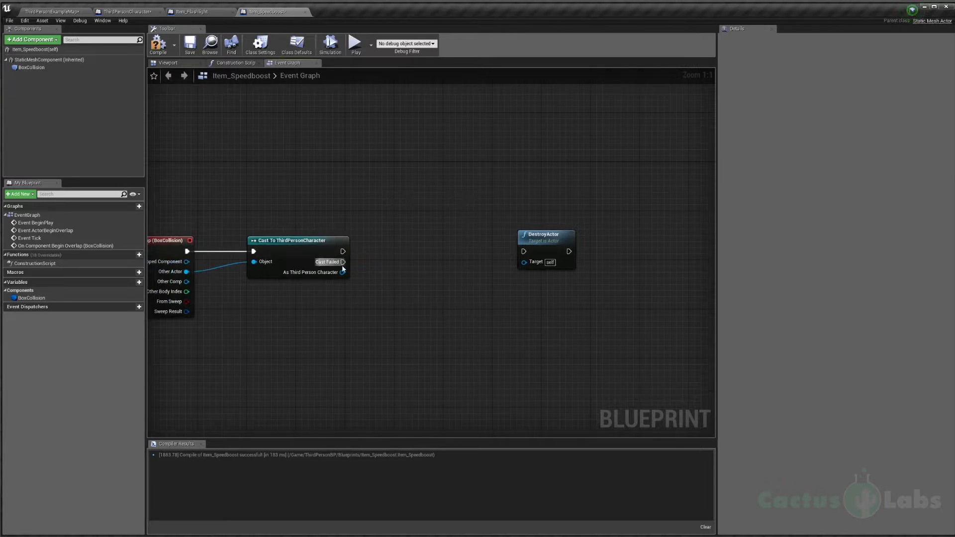
Add a Set Can Sprint node set to true from As Third Person Character, wire it into DestroyActor, and compile
{"action": "left_click_drag", "start_coordinate": [374, 273], "coordinate": [393, 270]}
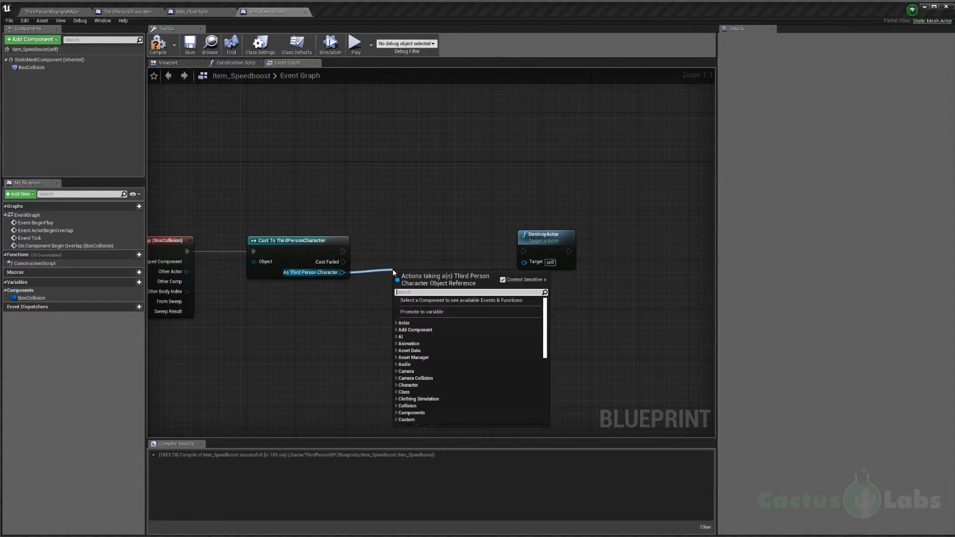
{"action": "type", "text": "set spee"}
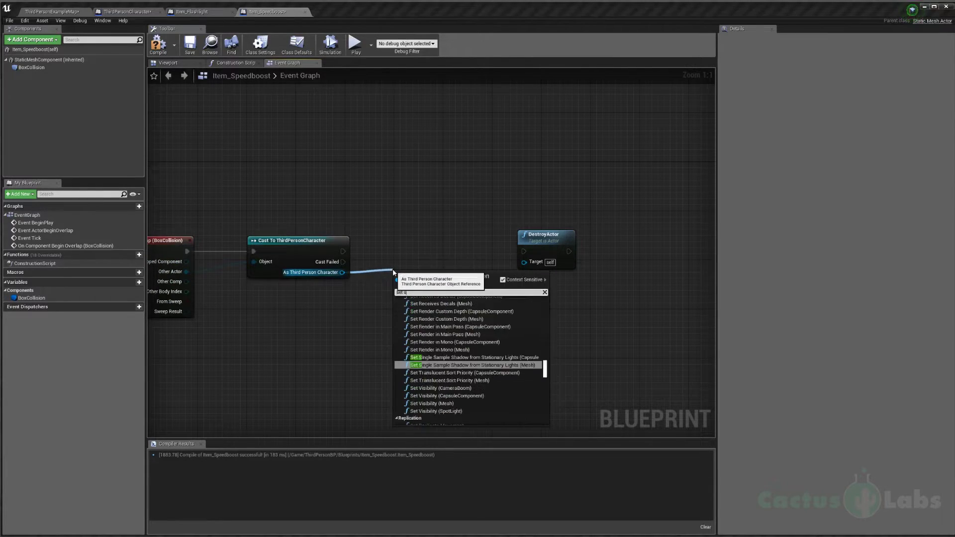
{"action": "key", "text": "BackSpace"}
{"action": "key", "text": "BackSpace"}
{"action": "key", "text": "BackSpace"}
{"action": "key", "text": "BackSpace"}
{"action": "type", "text": "can spr"}
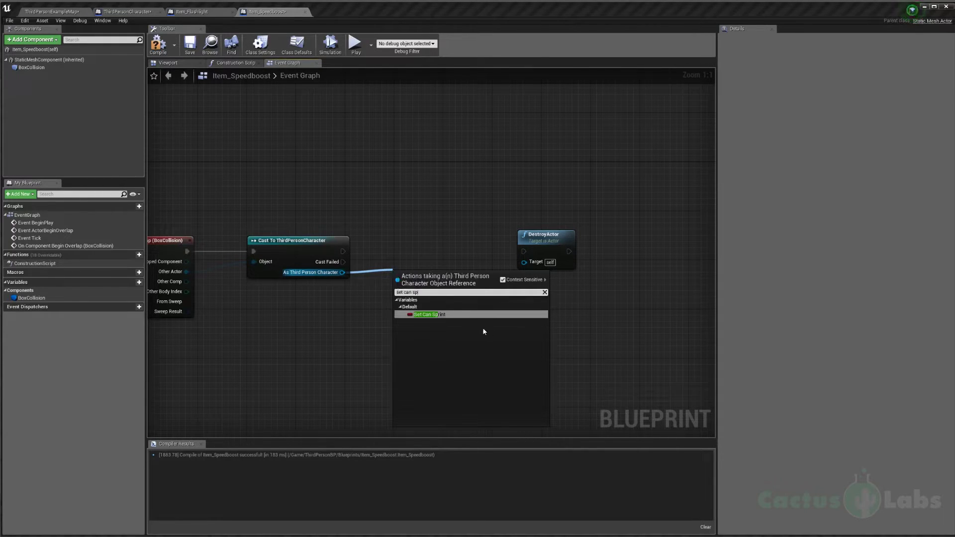
{"action": "left_click", "coordinate": [447, 315]}
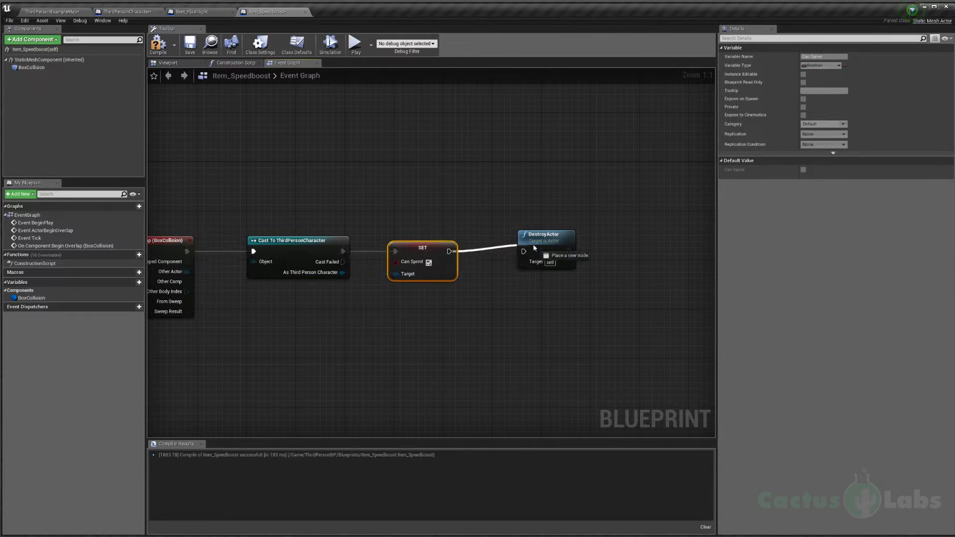
{"action": "left_click", "coordinate": [468, 205]}
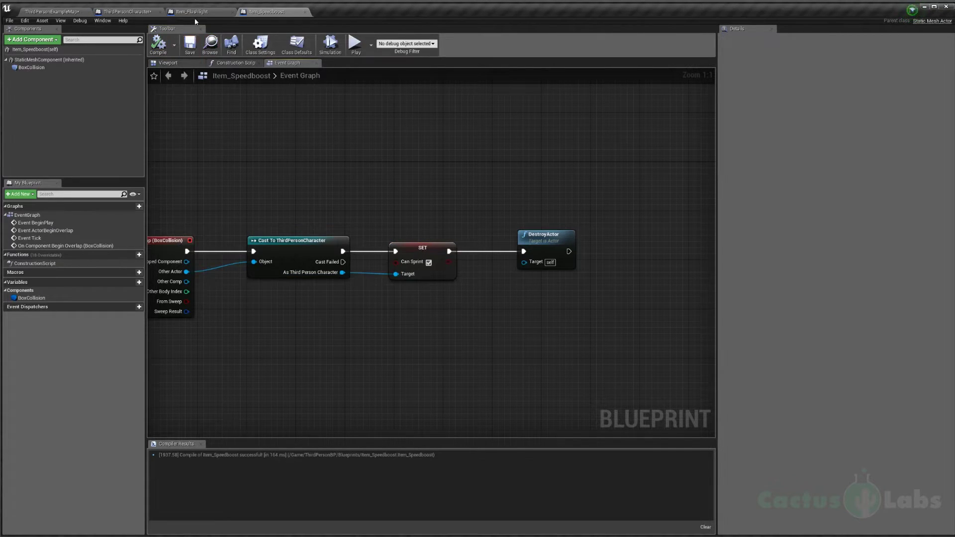
Play-test ThirdPersonExampleMap by running the character through the flashlight and speed boost pickups and around the arena, then stop the session
{"action": "left_click", "coordinate": [49, 13]}
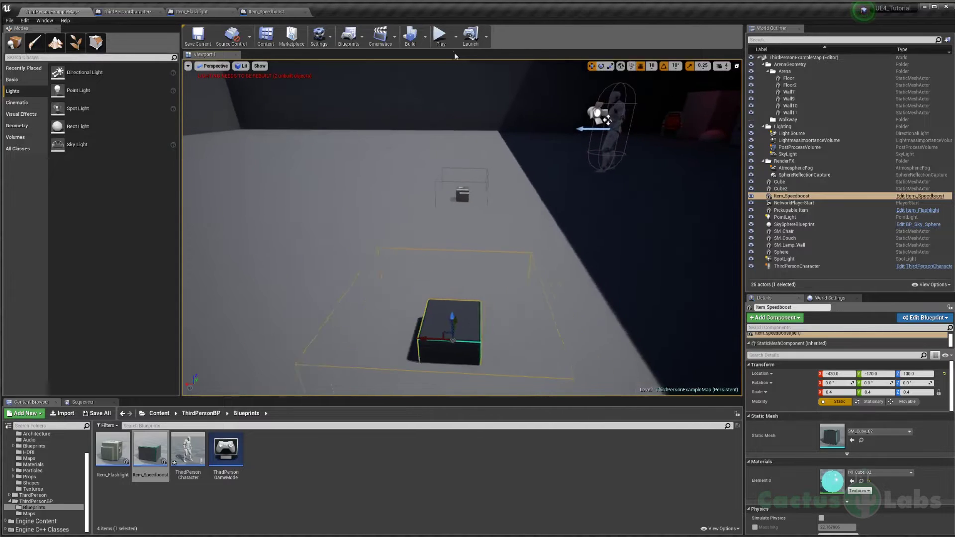
{"action": "left_click", "coordinate": [440, 36]}
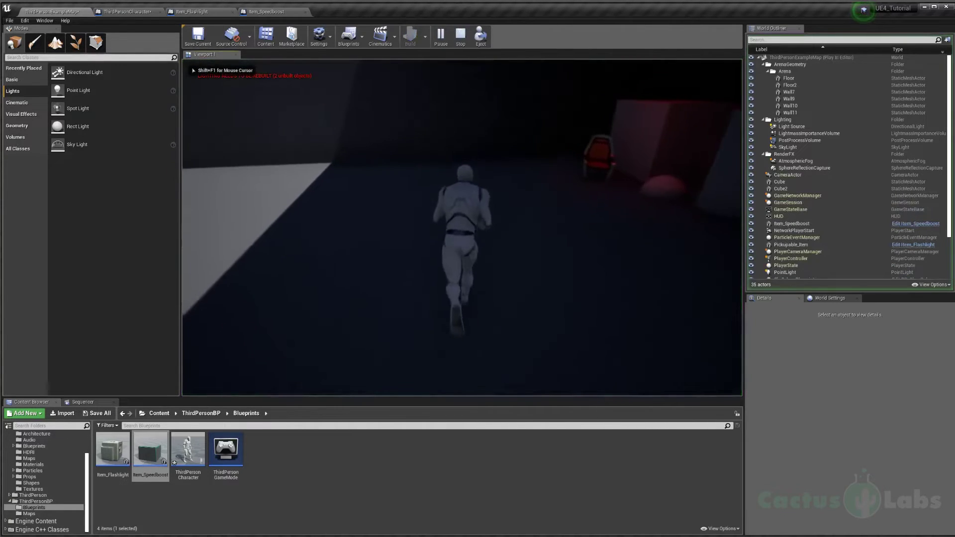
{"action": "key", "text": "w"}
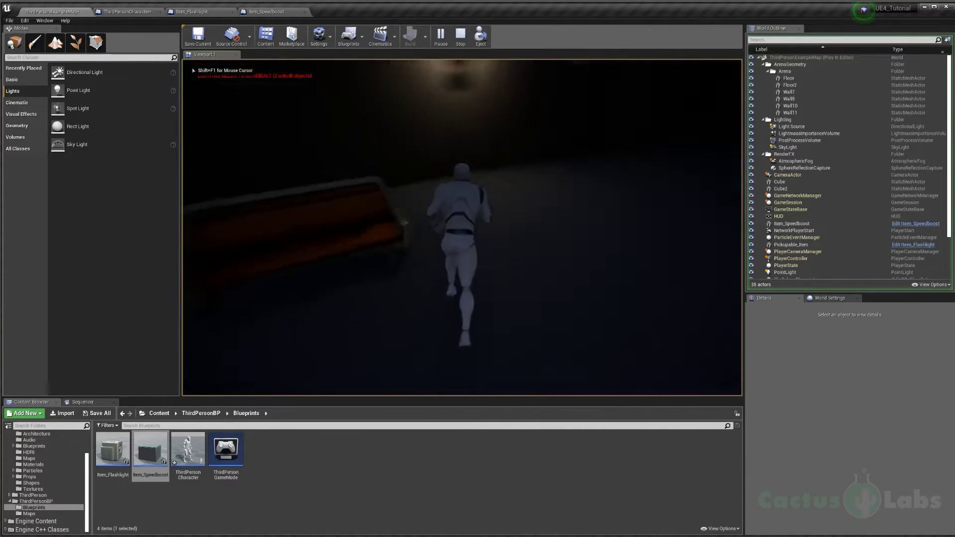
{"action": "key", "text": "w"}
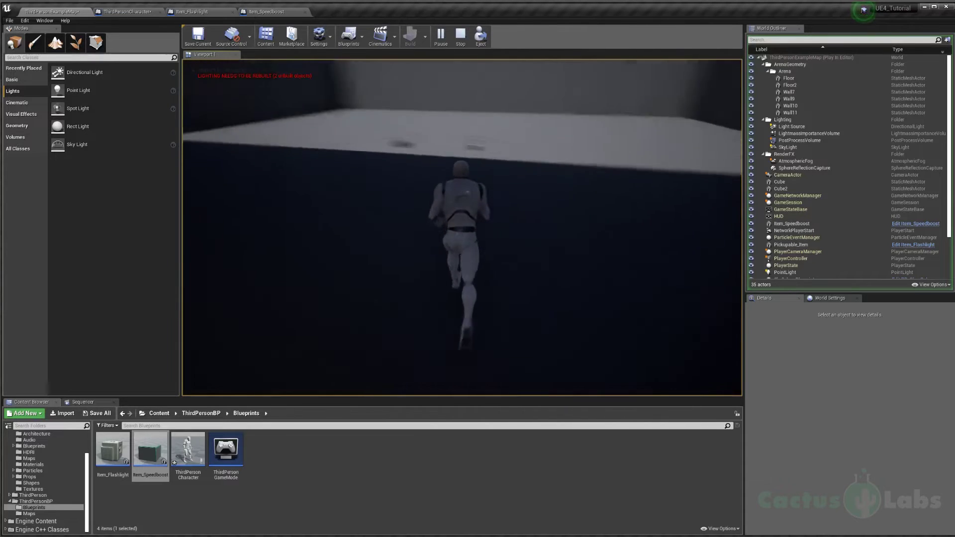
{"action": "key", "text": "w"}
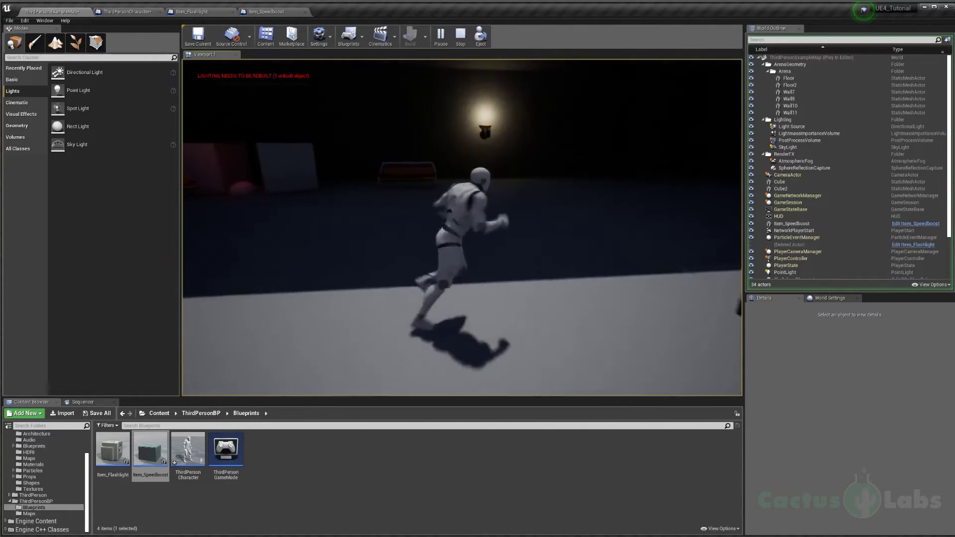
{"action": "key", "text": "w"}
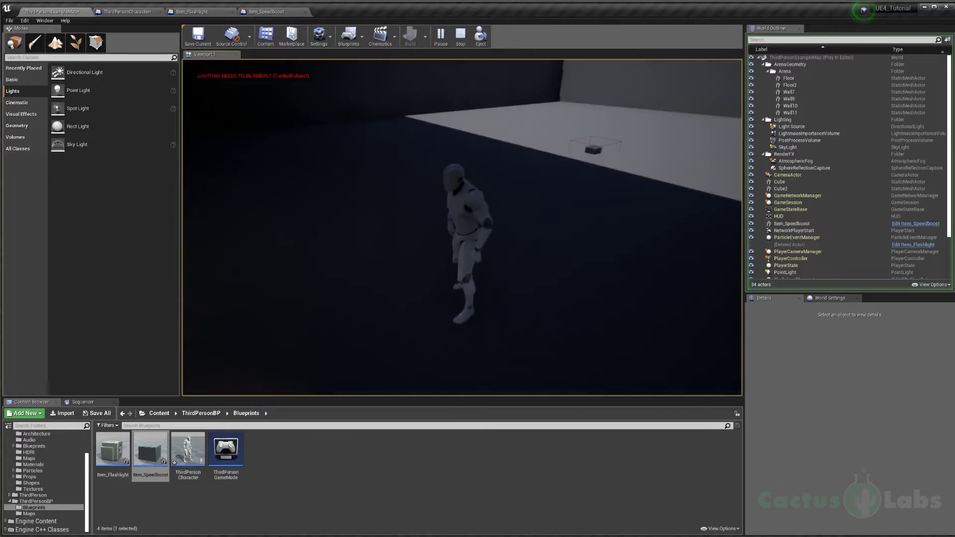
{"action": "key", "text": "w"}
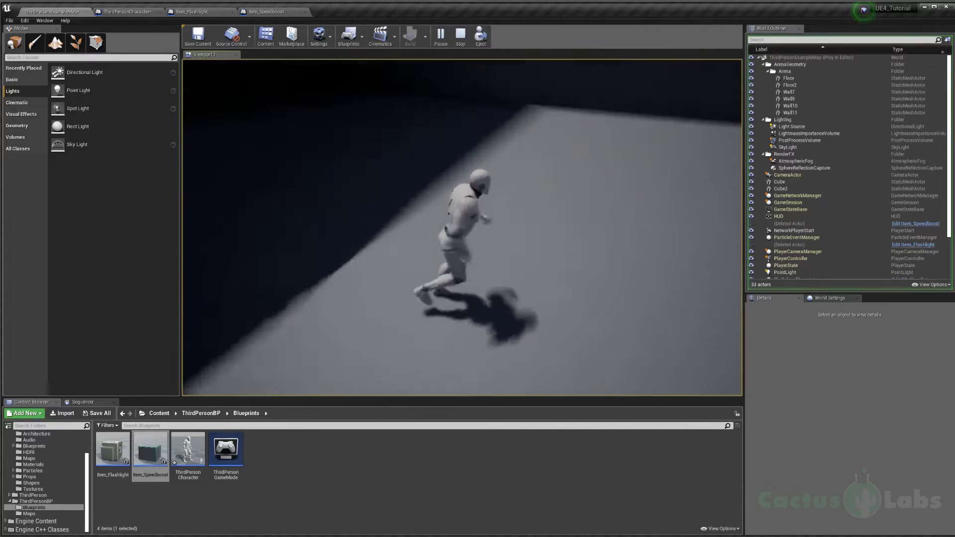
{"action": "key", "text": "w"}
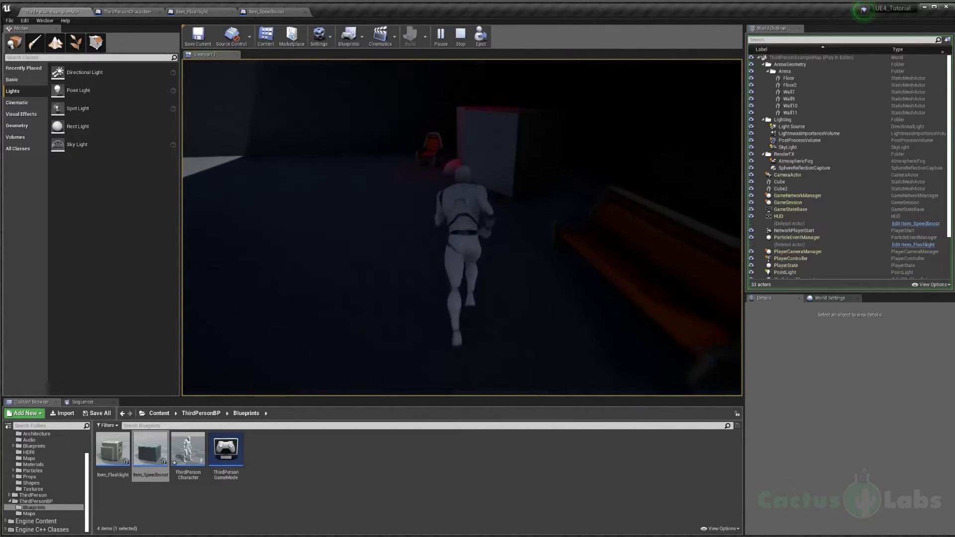
{"action": "key", "text": "w"}
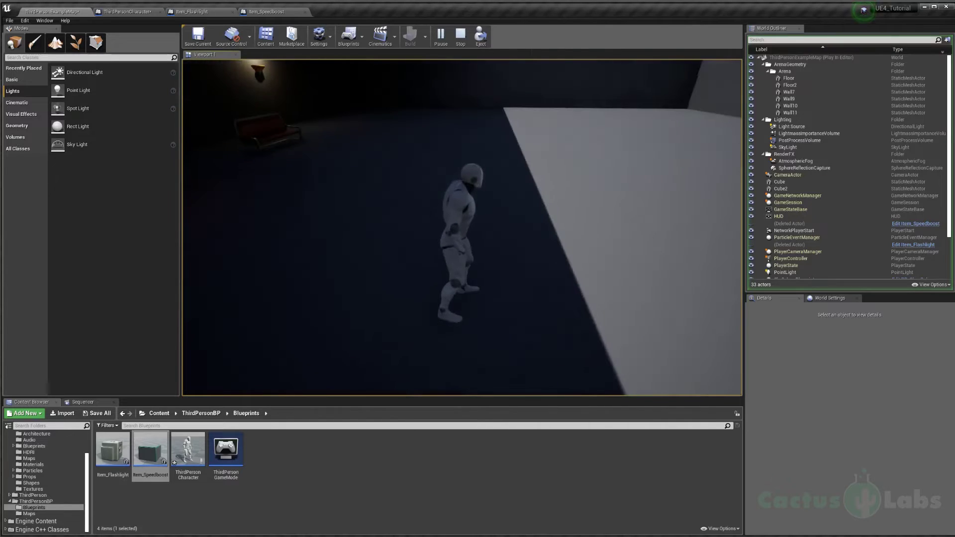
{"action": "key", "text": "Escape"}
Add a Text Render component to the Item_Flashlight blueprint
{"action": "left_click", "coordinate": [183, 15]}
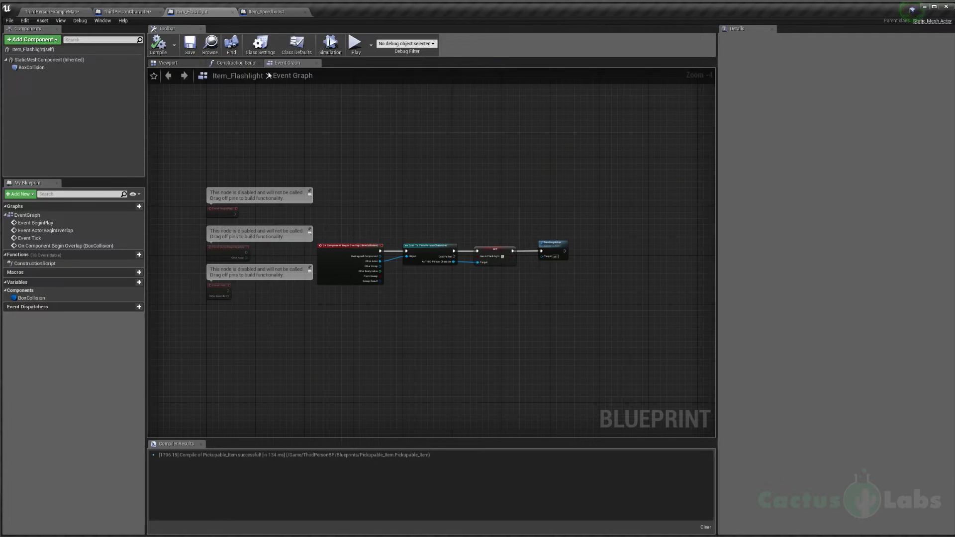
{"action": "left_click", "coordinate": [168, 63]}
{"action": "right_click_drag", "start_coordinate": [246, 118], "coordinate": [247, 111]}
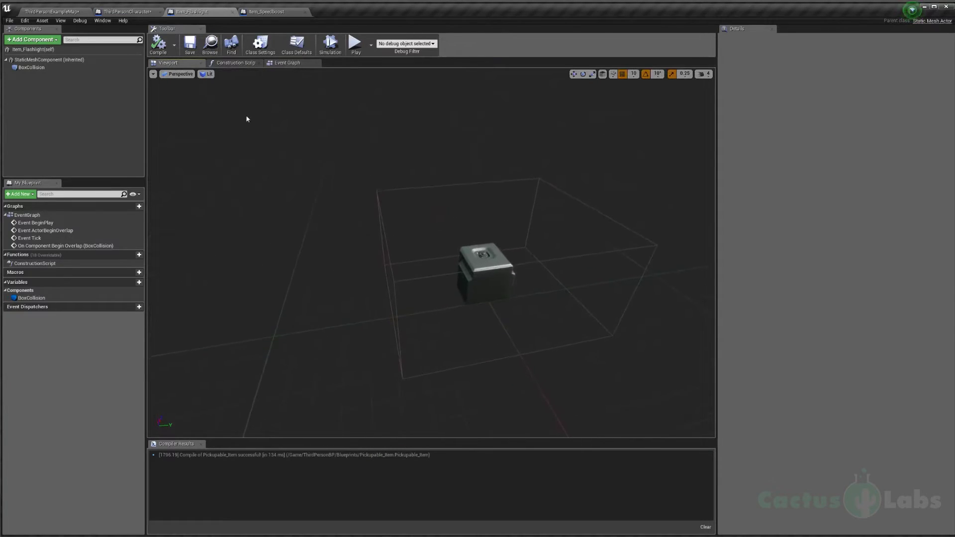
{"action": "left_click", "coordinate": [31, 39]}
{"action": "type", "text": "tex"}
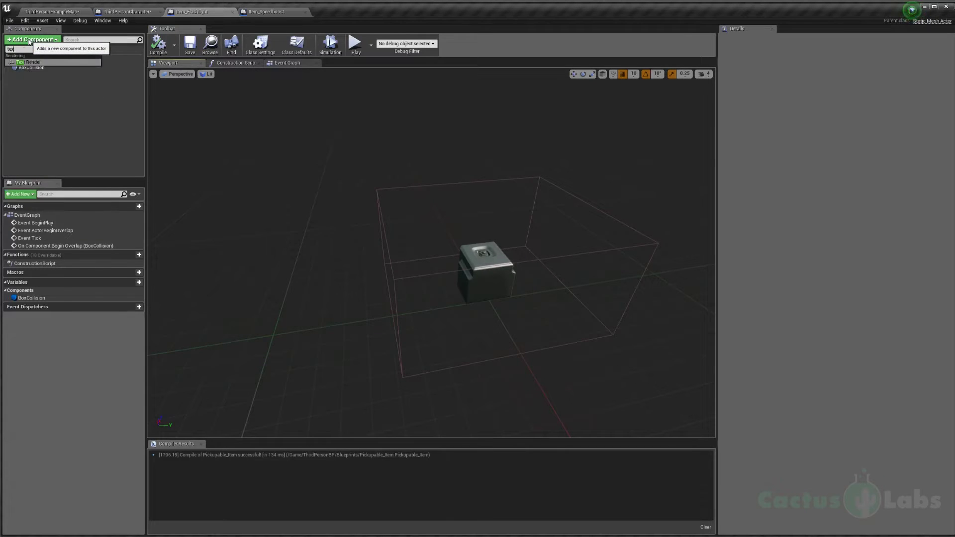
{"action": "left_click", "coordinate": [30, 62]}
Center the text component's horizontal alignment and set its text to Flashlight
{"action": "right_click_drag", "start_coordinate": [587, 214], "coordinate": [697, 209]}
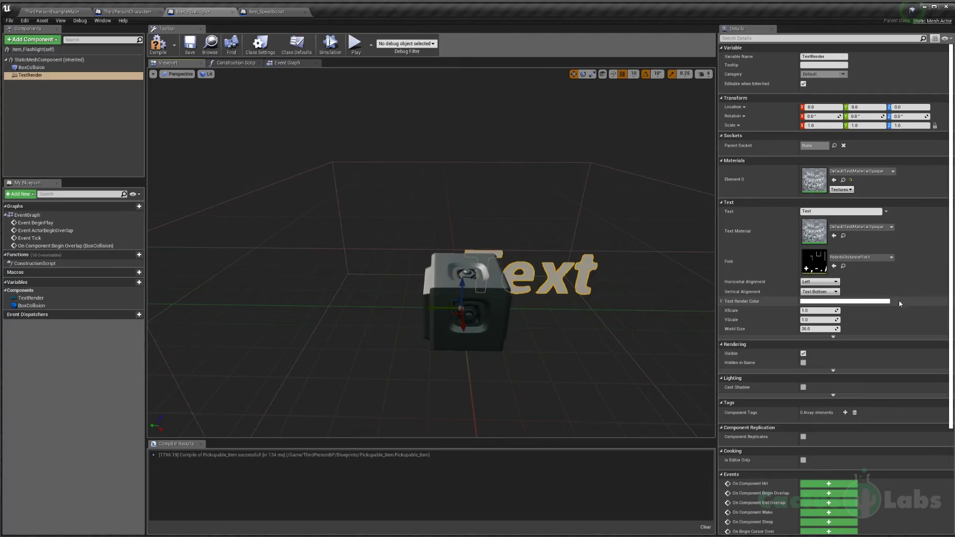
{"action": "left_click", "coordinate": [816, 294]}
{"action": "left_click", "coordinate": [817, 211]}
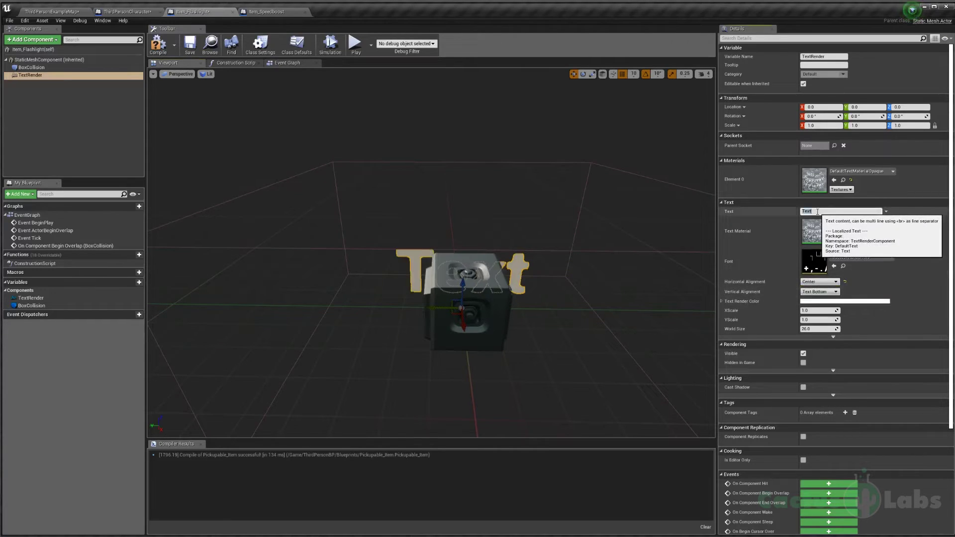
{"action": "type", "text": "Flashlight"}
{"action": "key", "text": "Return"}
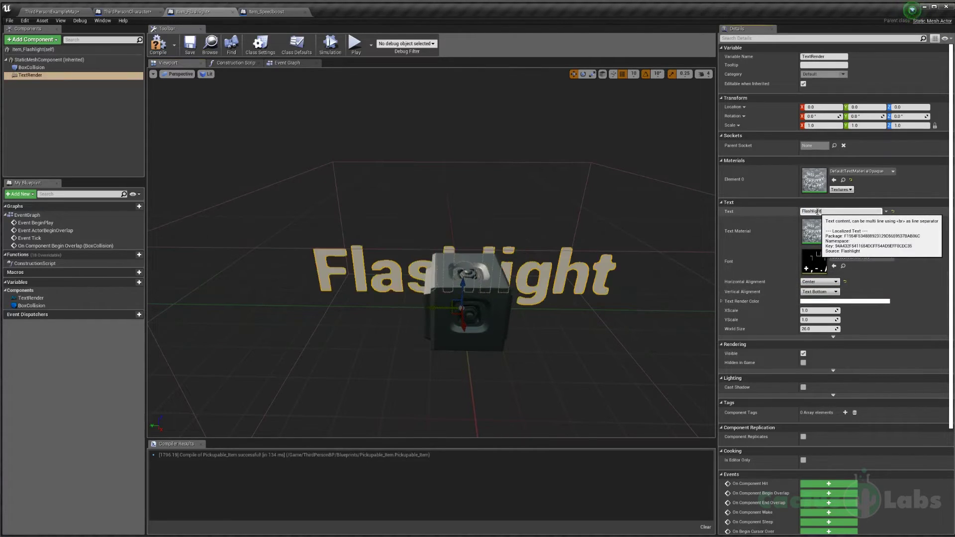
Raise the Flashlight text above the item mesh to a Z location of 40
{"action": "right_click_drag", "start_coordinate": [396, 312], "coordinate": [429, 287]}
{"action": "left_click_drag", "start_coordinate": [446, 287], "coordinate": [452, 169]}
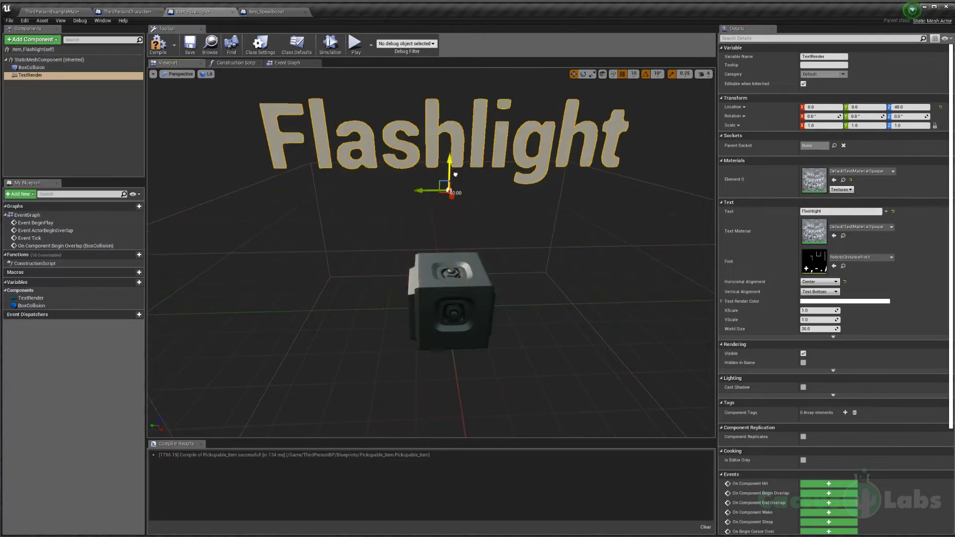
{"action": "scroll", "coordinate": [453, 171], "scroll_direction": "down", "scroll_amount": 6}
Copy the TextRender component from Item_Flashlight into the Item_Speedboost blueprint
{"action": "left_click", "coordinate": [35, 77]}
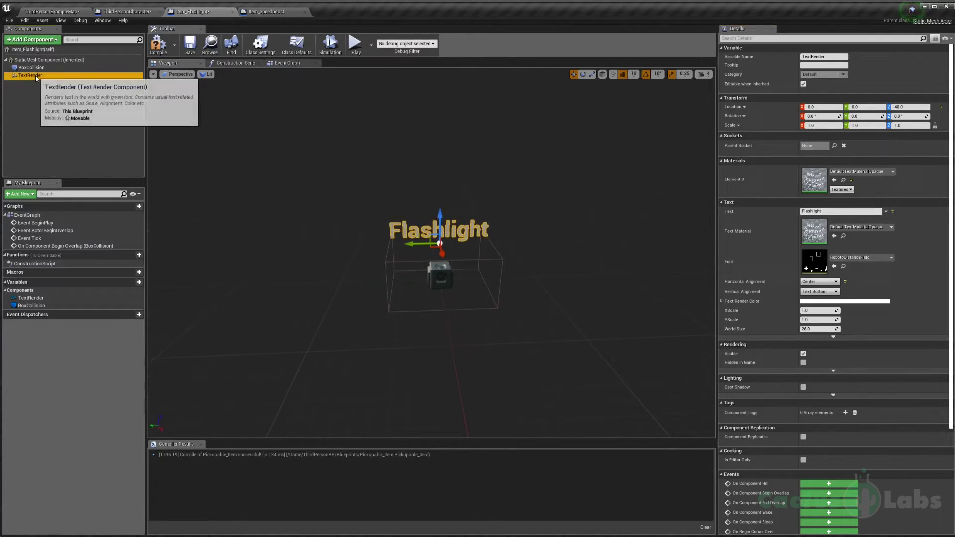
{"action": "left_click", "coordinate": [266, 12]}
{"action": "key", "text": "ctrl+v"}
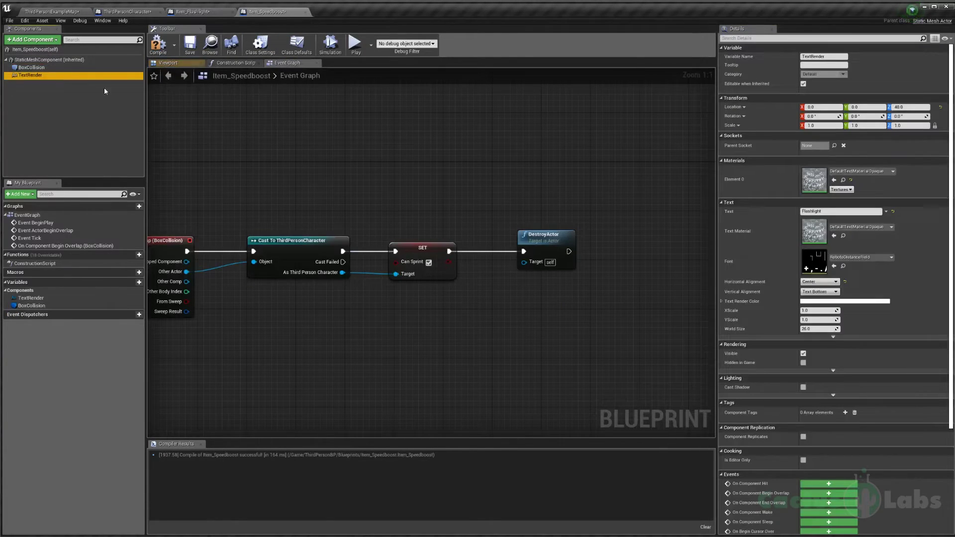
Raise the copied text above the cube to a Z location of 90 and change its text to Speed Boots
{"action": "left_click", "coordinate": [168, 62]}
{"action": "scroll", "coordinate": [447, 222], "scroll_direction": "up", "scroll_amount": 8}
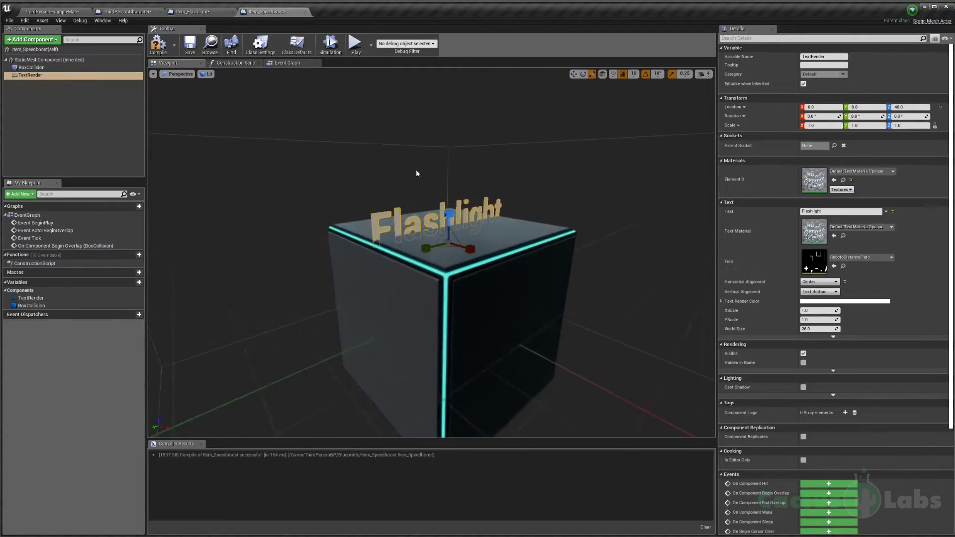
{"action": "left_click_drag", "start_coordinate": [448, 222], "coordinate": [440, 129]}
{"action": "scroll", "coordinate": [440, 129], "scroll_direction": "down", "scroll_amount": 8}
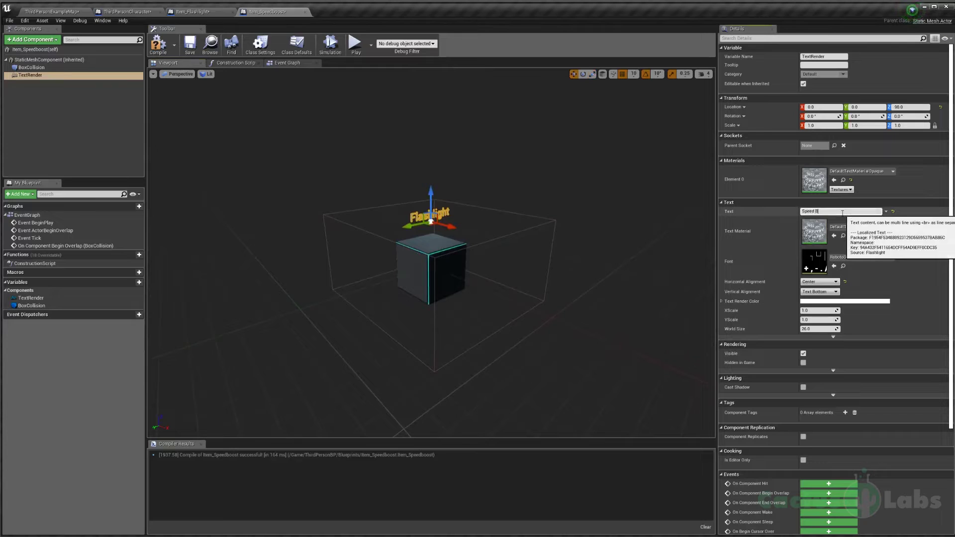
{"action": "key", "text": "Return"}
{"action": "mouse_move", "coordinate": [358, 143]}
{"action": "right_mouse_down"}
{"action": "mouse_move", "coordinate": [343, 143]}
{"action": "mouse_move", "coordinate": [351, 144]}
{"action": "right_mouse_up"}
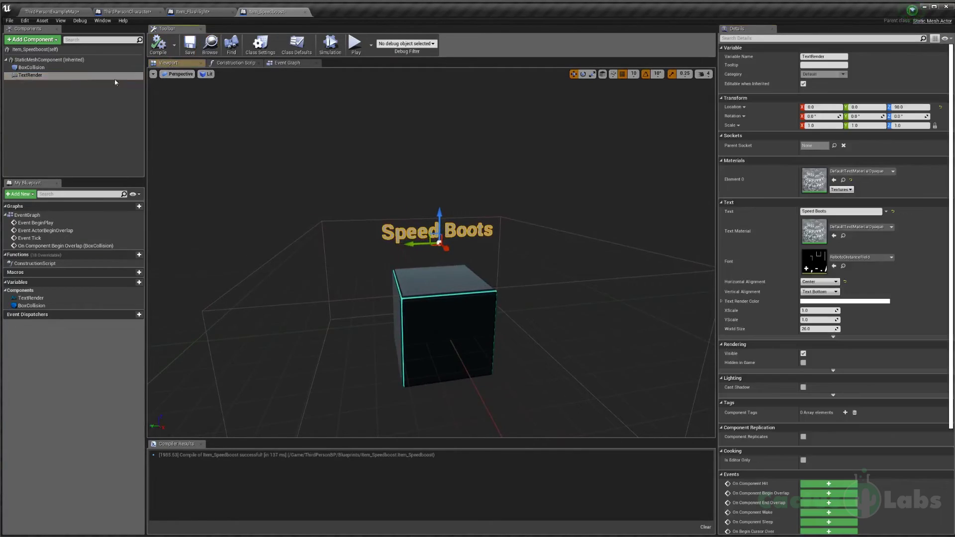
Make the Item_Speedboost BoxCollision hidden in game and save the blueprint
{"action": "left_click", "coordinate": [45, 68]}
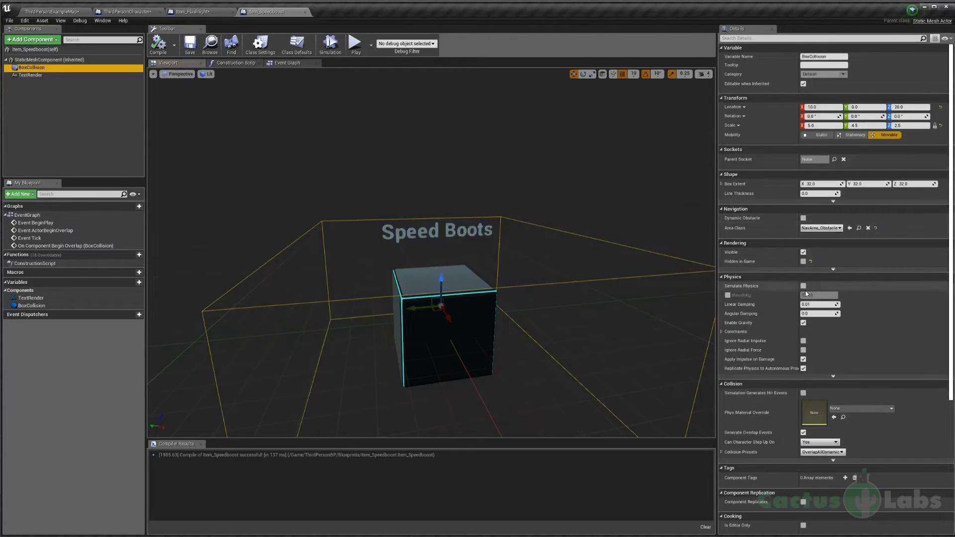
{"action": "left_click", "coordinate": [803, 261]}
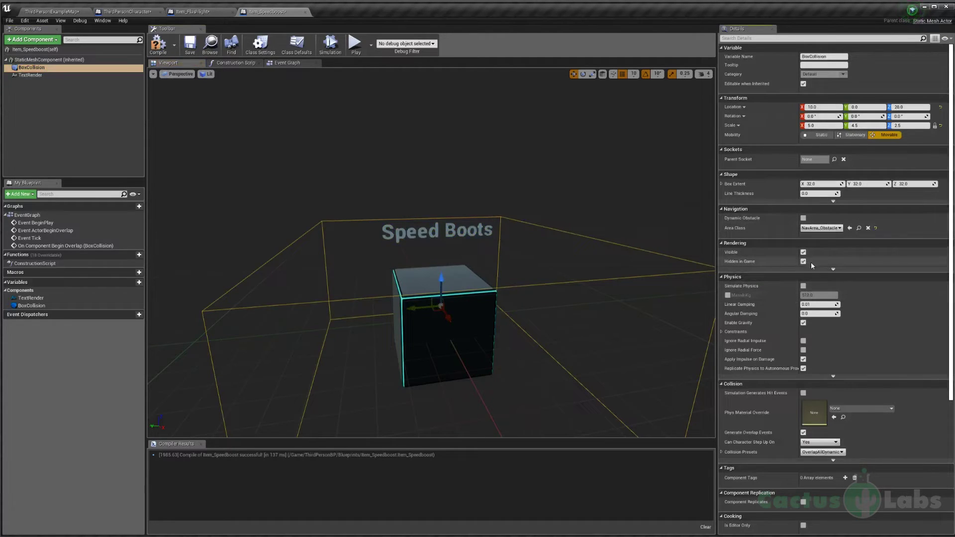
{"action": "left_click", "coordinate": [190, 45]}
Make the Item_Flashlight BoxCollision hidden in game, then compile and save the blueprint
{"action": "left_click", "coordinate": [199, 14]}
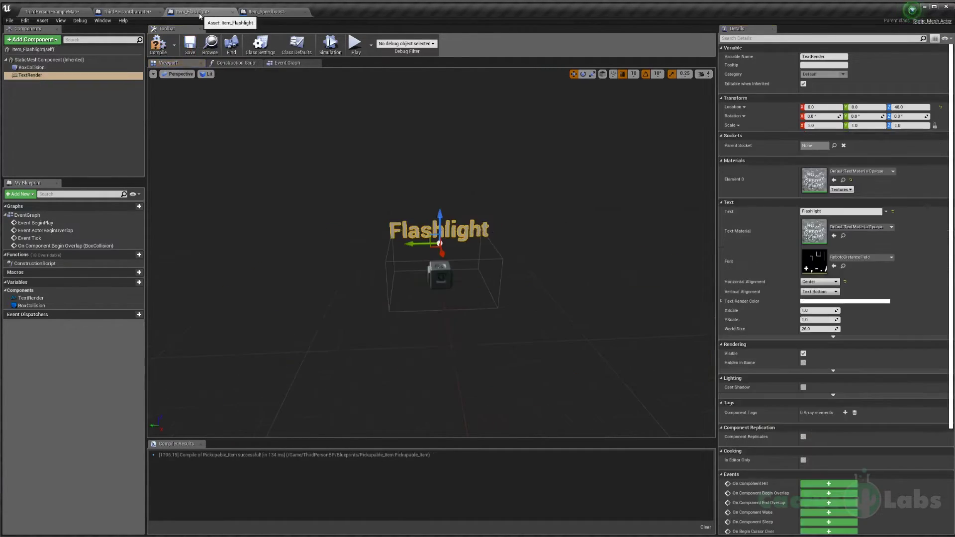
{"action": "left_click", "coordinate": [45, 67]}
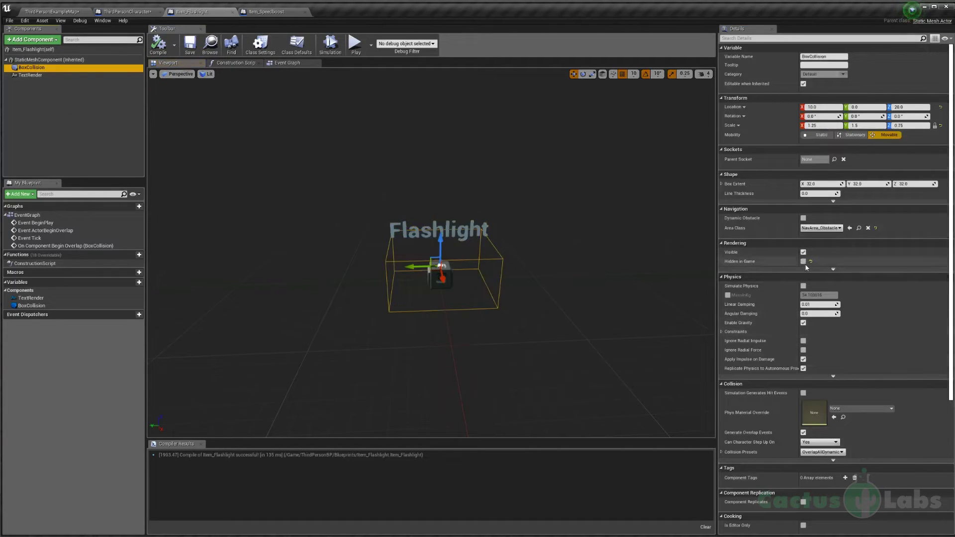
{"action": "left_click", "coordinate": [191, 45]}
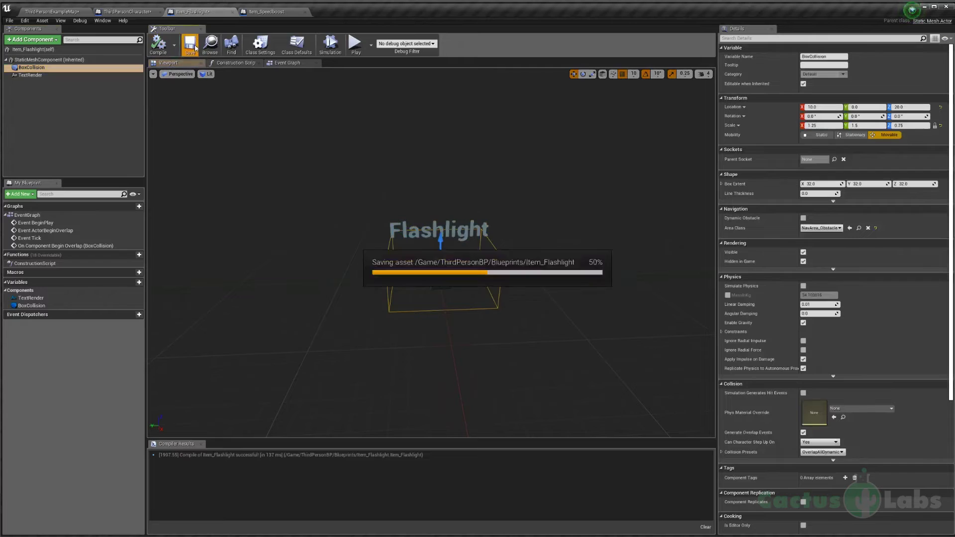
Save the ThirdPersonCharacter blueprint and return to the ThirdPersonExampleMap level
{"action": "left_click", "coordinate": [127, 11]}
{"action": "left_click", "coordinate": [189, 45]}
{"action": "left_click", "coordinate": [75, 12]}
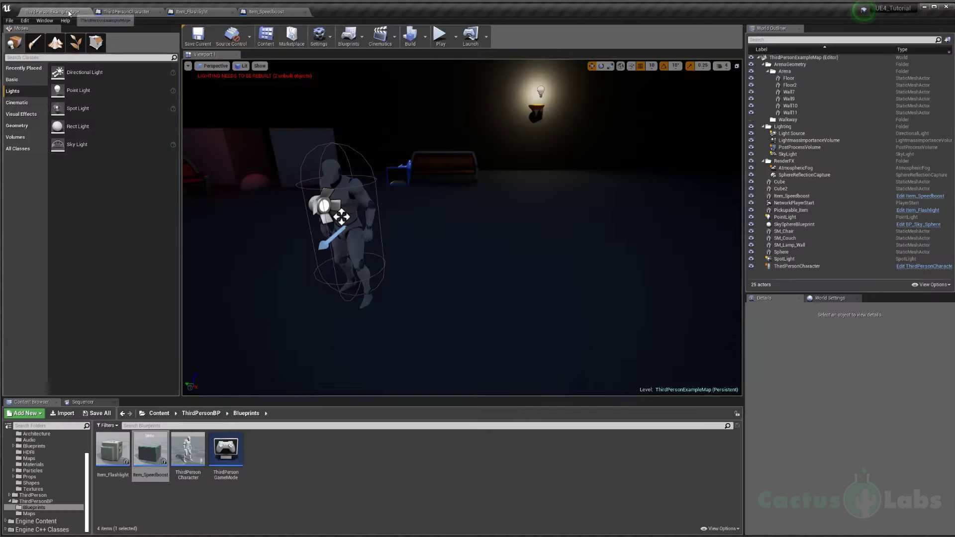
Play-test the level by walking the character near the Flashlight and Speed Boots items, and end the session
{"action": "left_click", "coordinate": [440, 38]}
{"action": "key", "text": "w"}
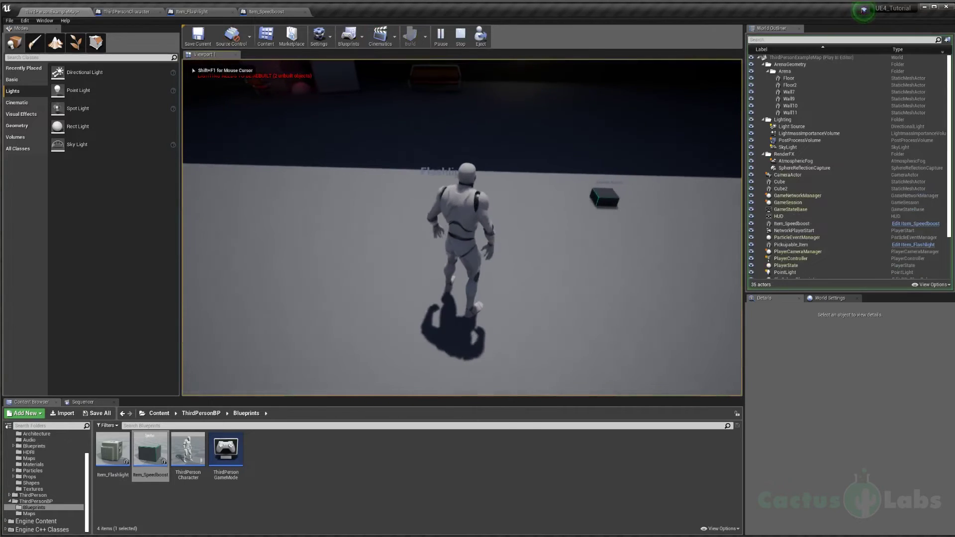
{"action": "key", "text": "d"}
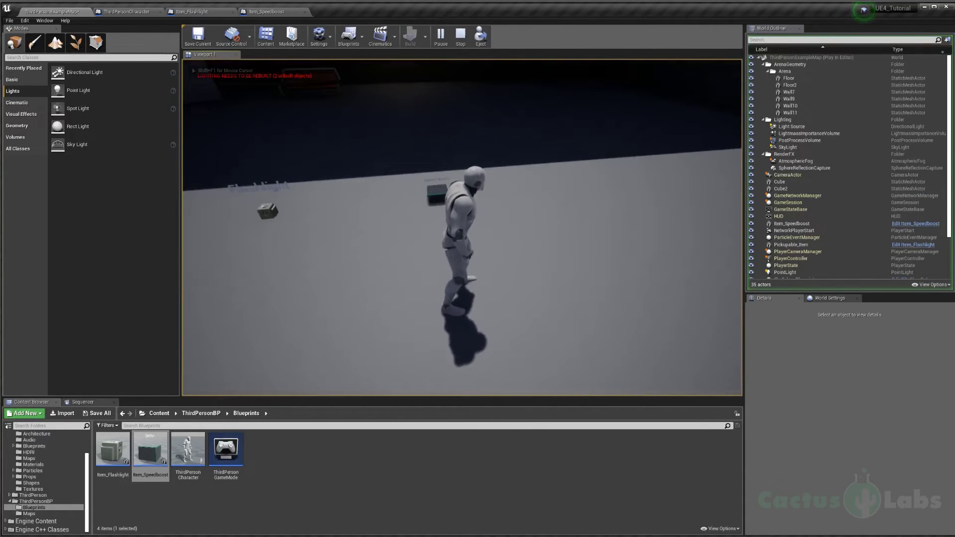
{"action": "key", "text": "Escape"}
Enlarge the Speed Boots text in Item_Speedboost to a scale of 1.75 and raise it to a Z location of 115
{"action": "left_click", "coordinate": [267, 11]}
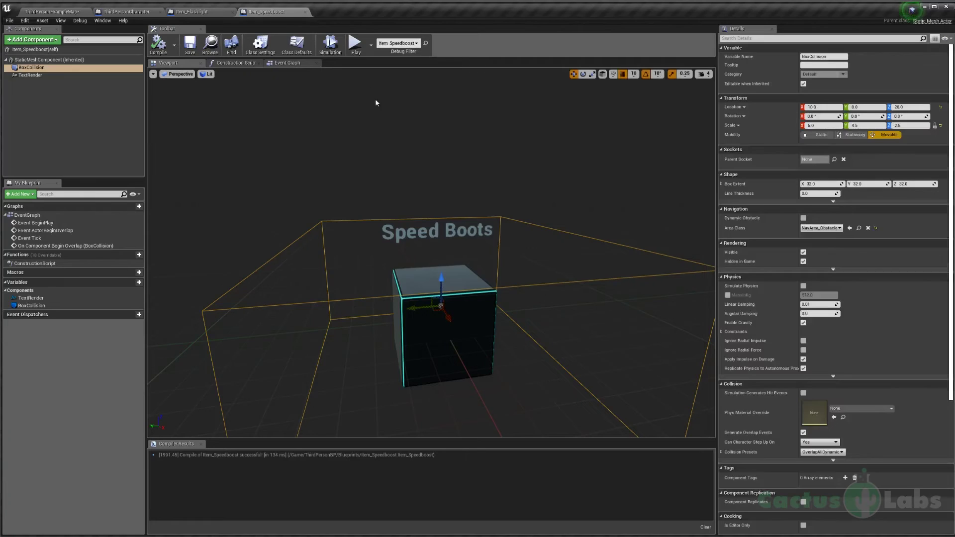
{"action": "left_click", "coordinate": [287, 64]}
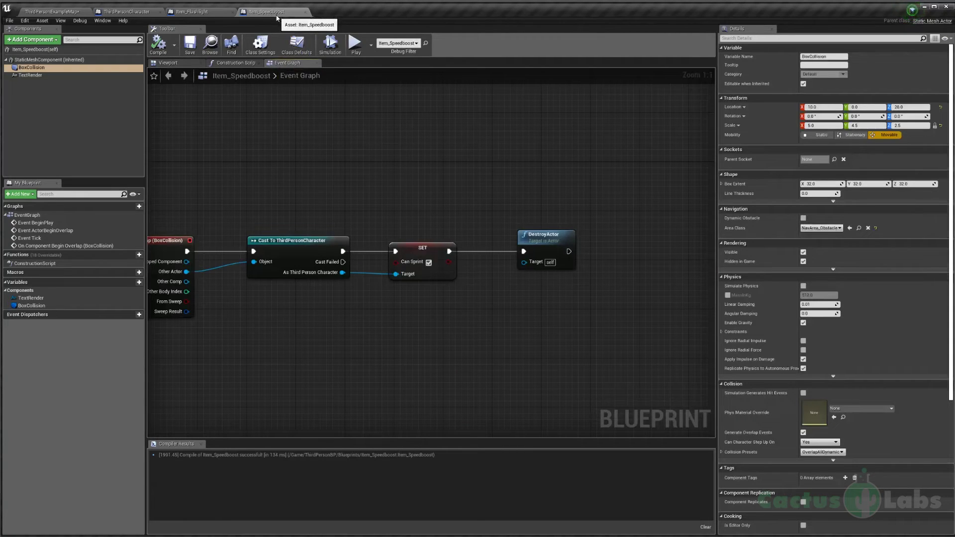
{"action": "left_click", "coordinate": [184, 65]}
{"action": "left_click", "coordinate": [30, 75]}
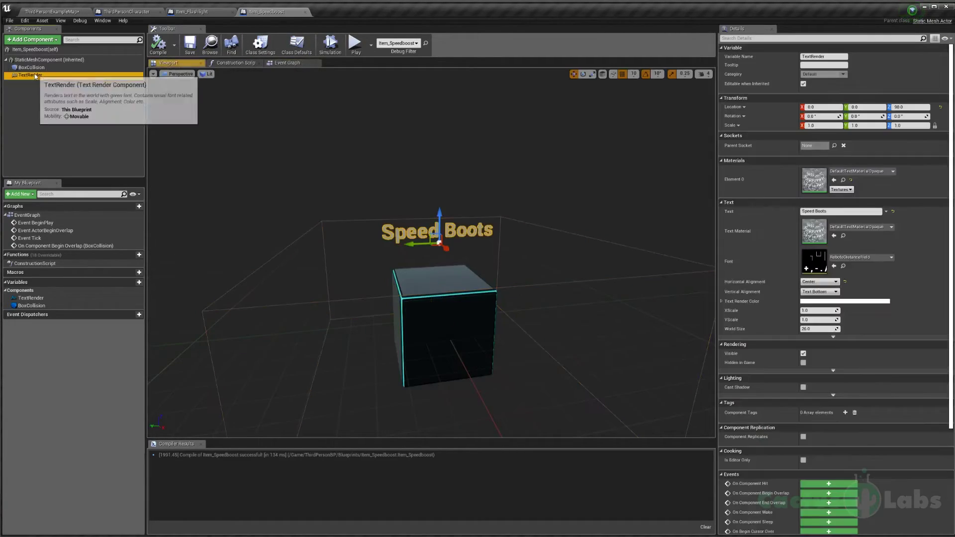
{"action": "middle_click_drag", "start_coordinate": [442, 243], "coordinate": [446, 227]}
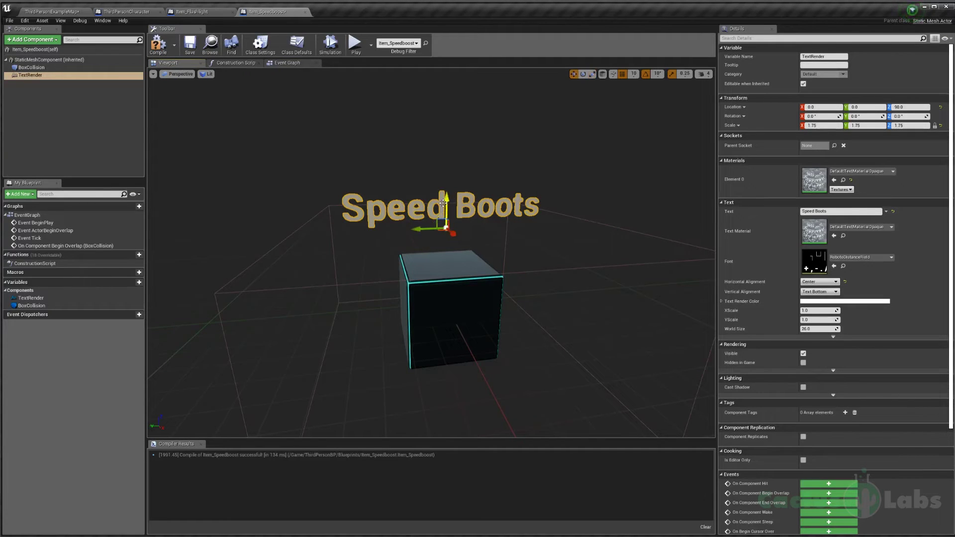
{"action": "left_click_drag", "start_coordinate": [443, 203], "coordinate": [443, 181]}
Reposition the flashlight pickup in ThirdPersonExampleMap, and turn the speed boost item and shift it away from the flashlight
{"action": "left_click", "coordinate": [51, 11]}
{"action": "right_click_drag", "start_coordinate": [438, 199], "coordinate": [393, 214]}
{"action": "key", "text": "w"}
{"action": "key", "text": "s"}
{"action": "left_click", "coordinate": [369, 266]}
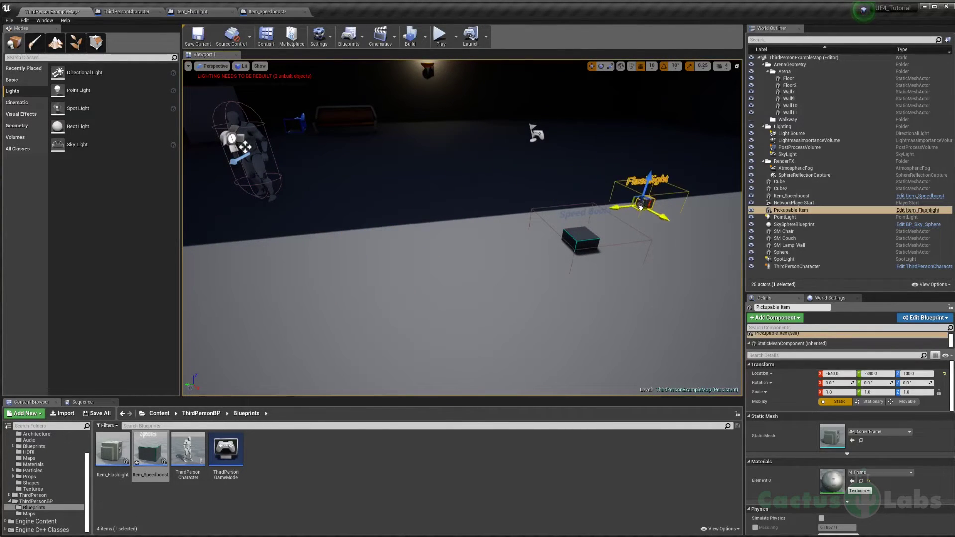
{"action": "left_click_drag", "start_coordinate": [641, 207], "coordinate": [658, 232]}
{"action": "left_click", "coordinate": [581, 240]}
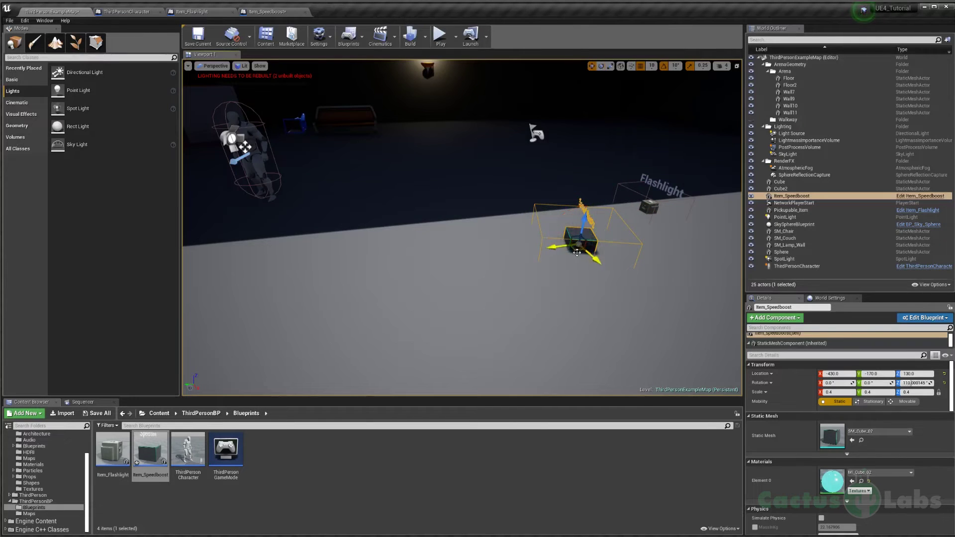
Play-test the level by running over the Speed Boots and Flashlight pickups and moving through the dark room, and end the session
{"action": "key", "text": "alt+p"}
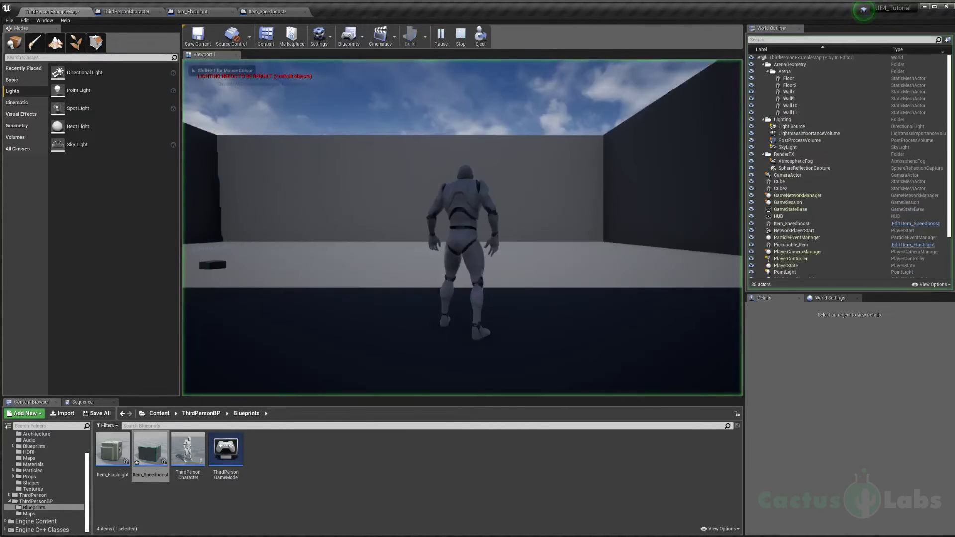
{"action": "key", "text": "w"}
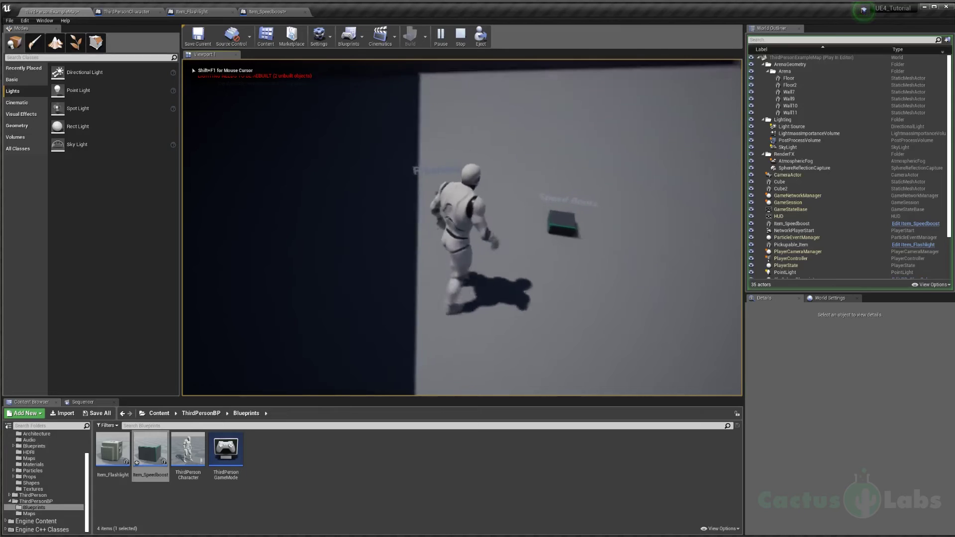
{"action": "key", "text": "e"}
{"action": "key", "text": "s"}
{"action": "key", "text": "a"}
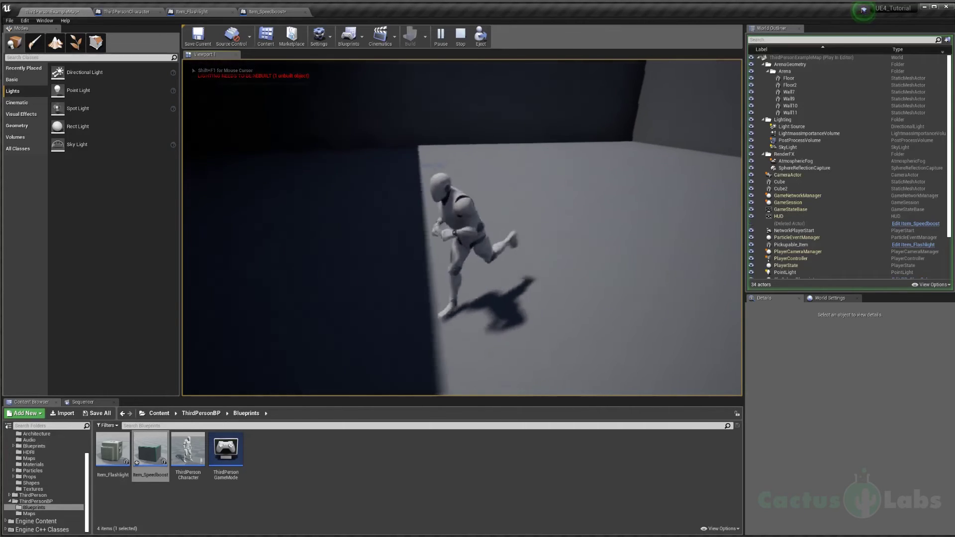
{"action": "key", "text": "w"}
{"action": "key", "text": "e"}
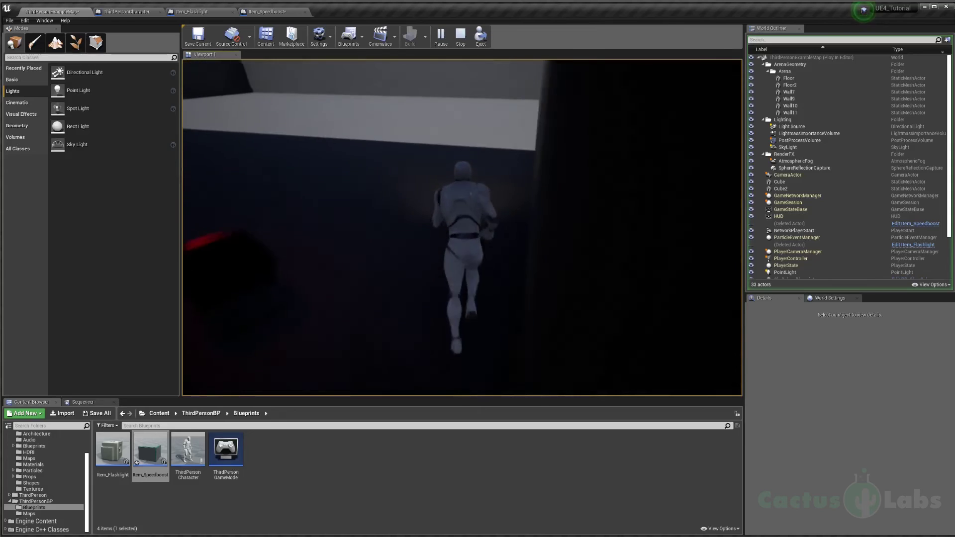
{"action": "key", "text": "Escape"}
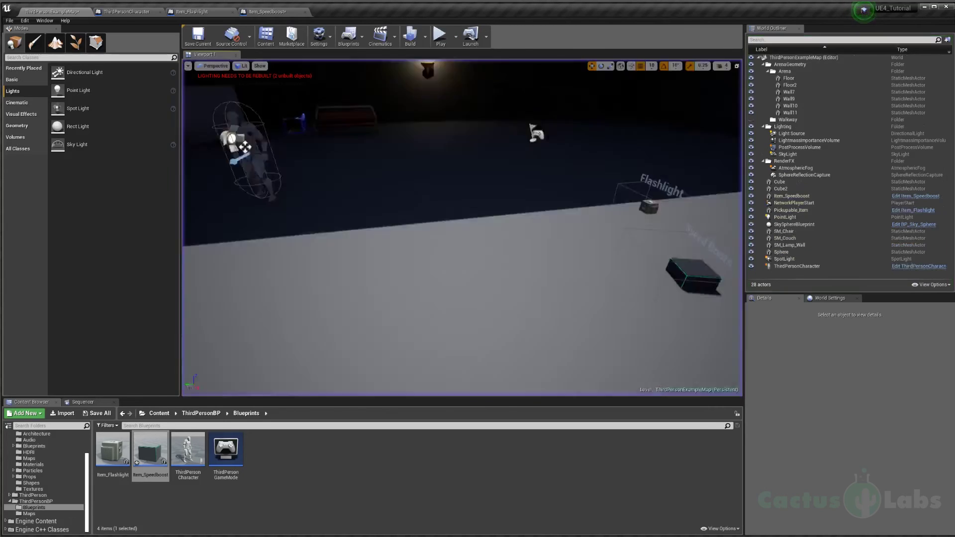
Try adding a Play Sound at Location node after DestroyActor in the Item_Speedboost event graph
{"action": "left_click", "coordinate": [269, 11]}
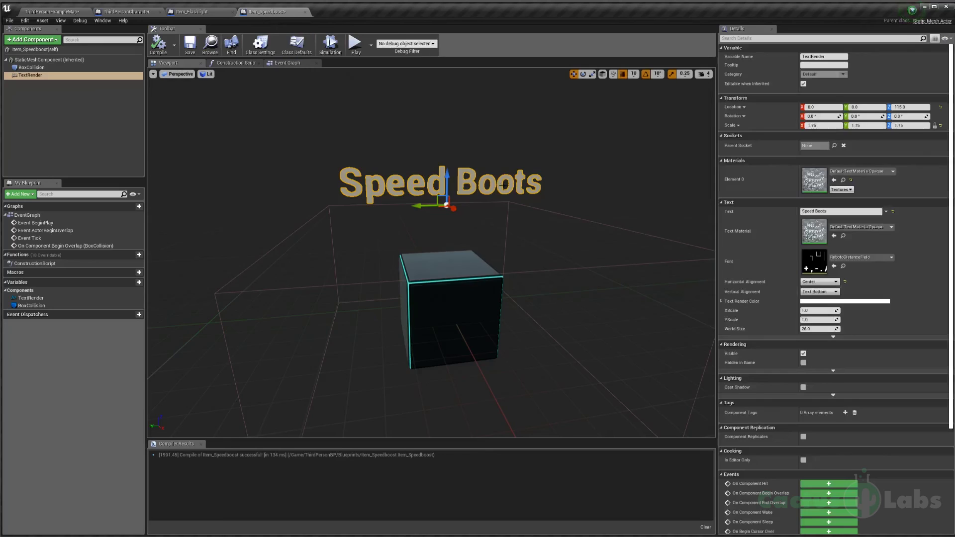
{"action": "left_click", "coordinate": [287, 63]}
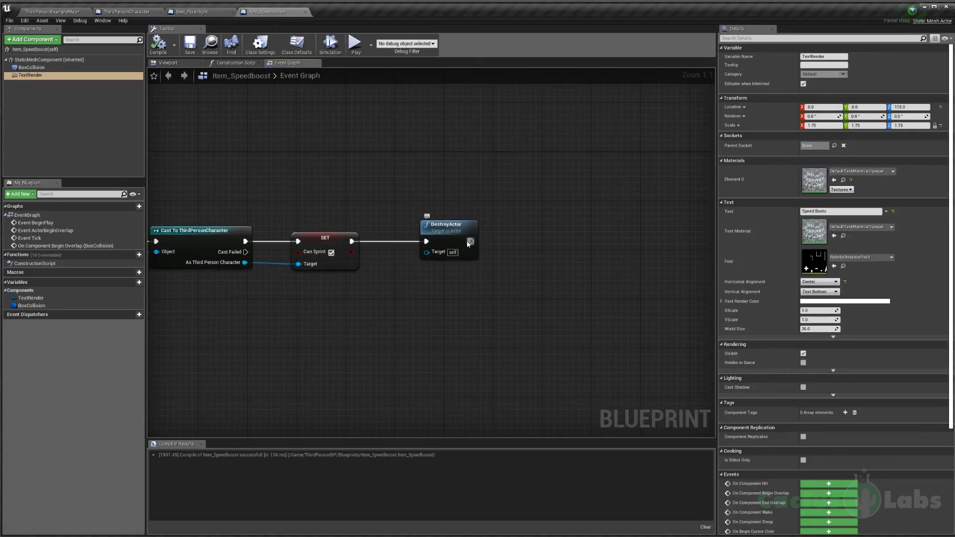
{"action": "left_click_drag", "start_coordinate": [470, 242], "coordinate": [549, 237]}
{"action": "type", "text": "play sound"}
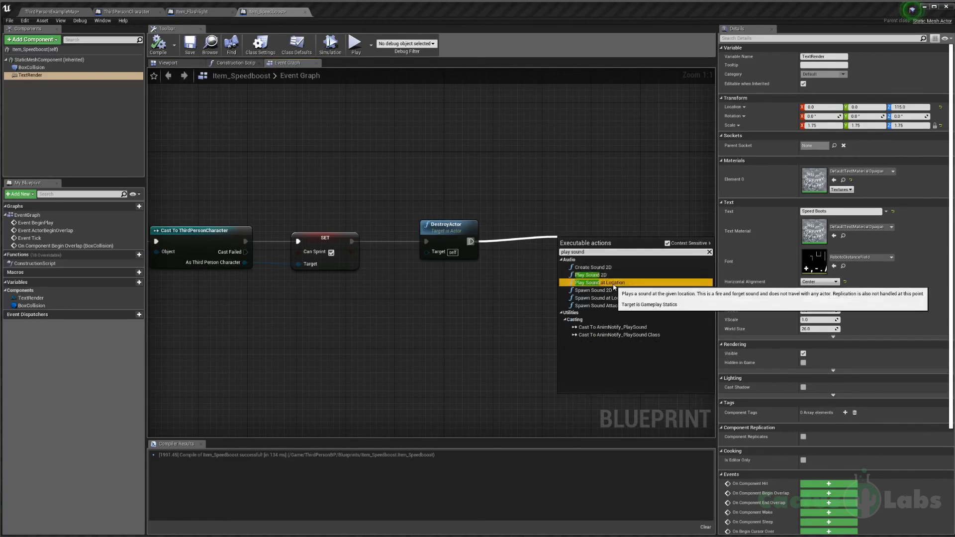
{"action": "left_click", "coordinate": [602, 282]}
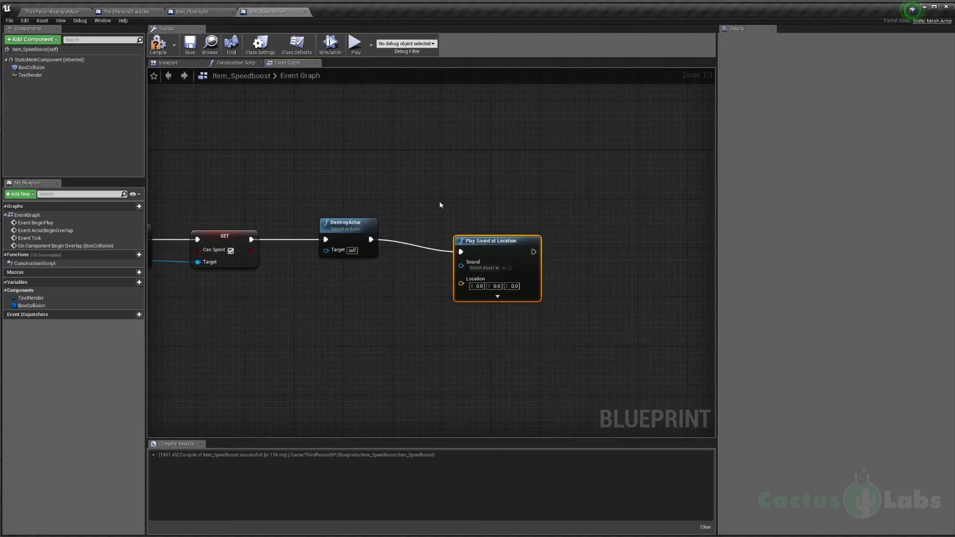
{"action": "key", "text": "Delete"}
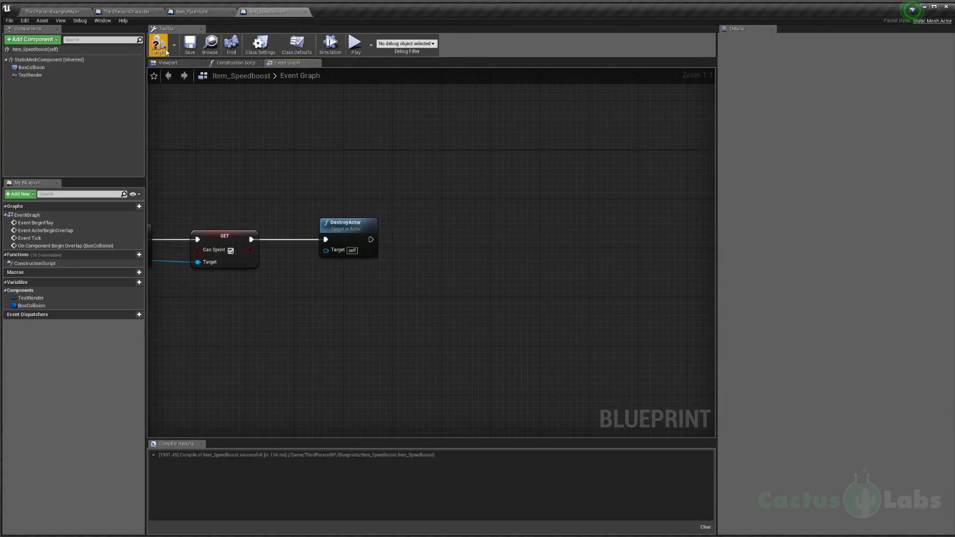
Return to the ThirdPersonExampleMap level and look around the furnished dark room
{"action": "left_click", "coordinate": [50, 12]}
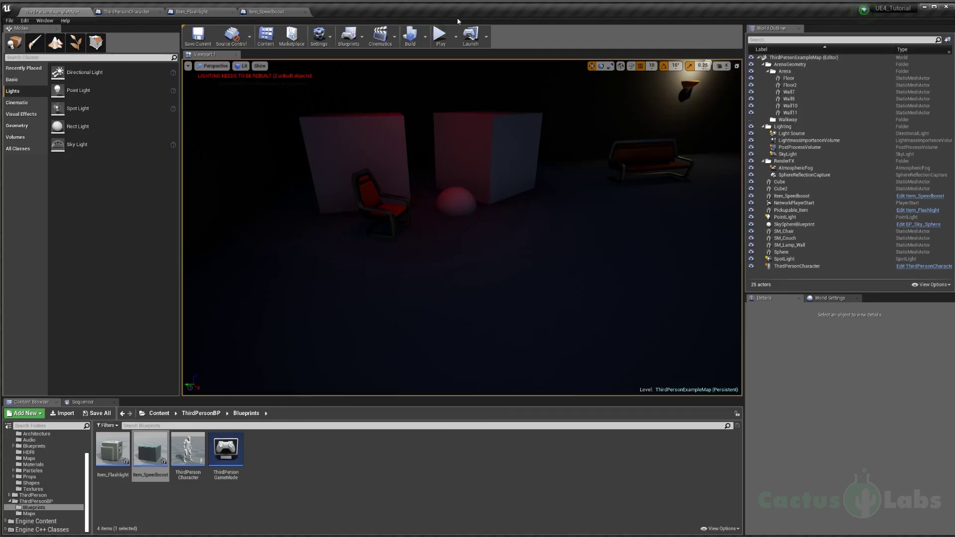
{"action": "right_click_drag", "start_coordinate": [348, 149], "coordinate": [470, 135]}
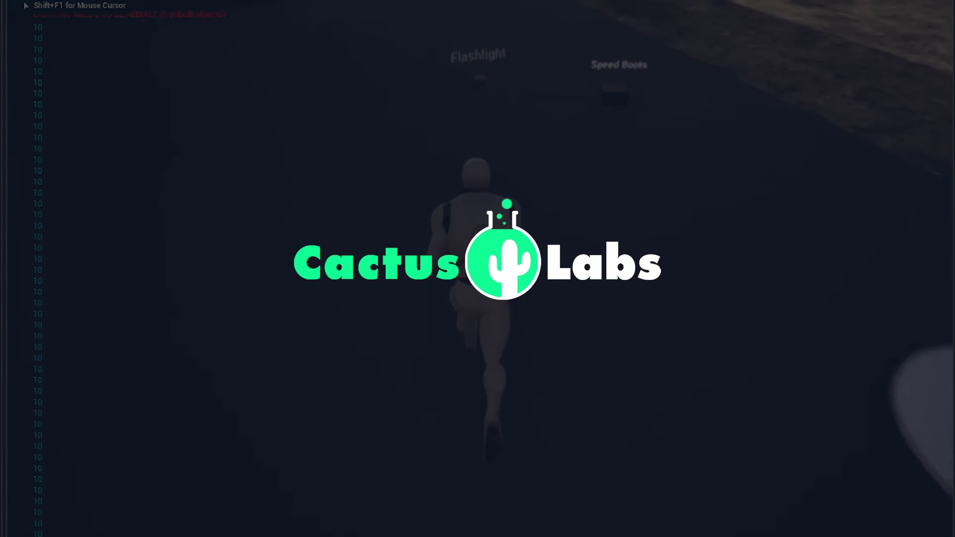